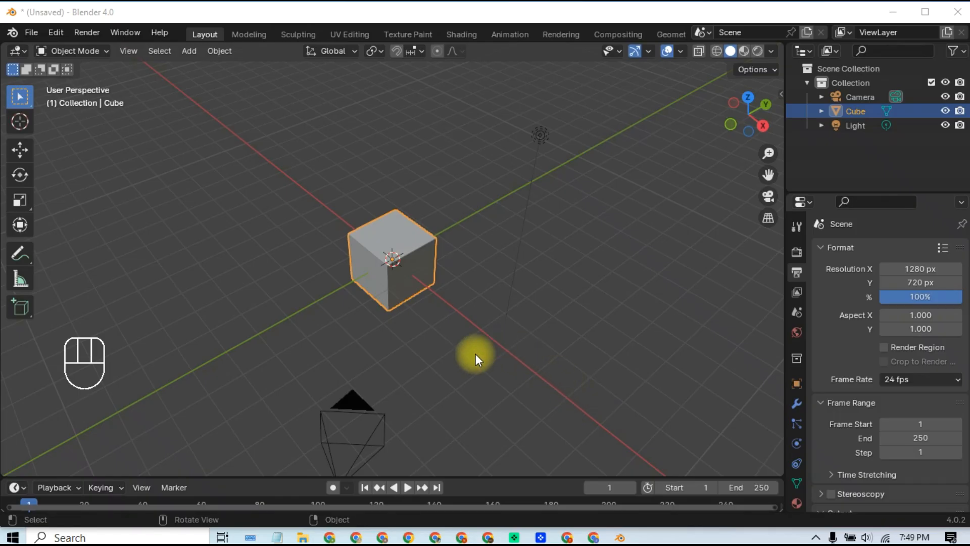
- Add a series of evenly spaced, centred loop cuts across the default cube and return to Object Mode
middle_drag(475, 354, 414, 286)
click(414, 286)
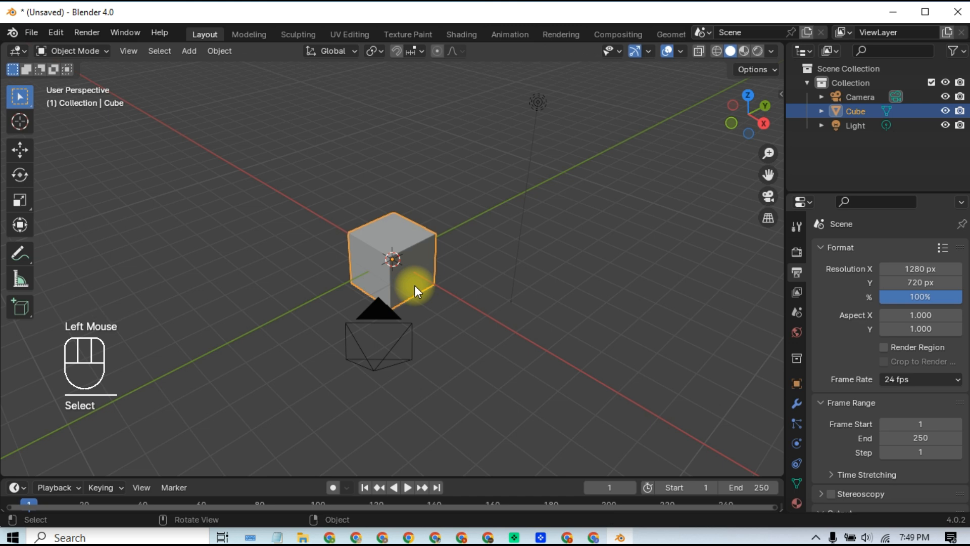
key(Tab)
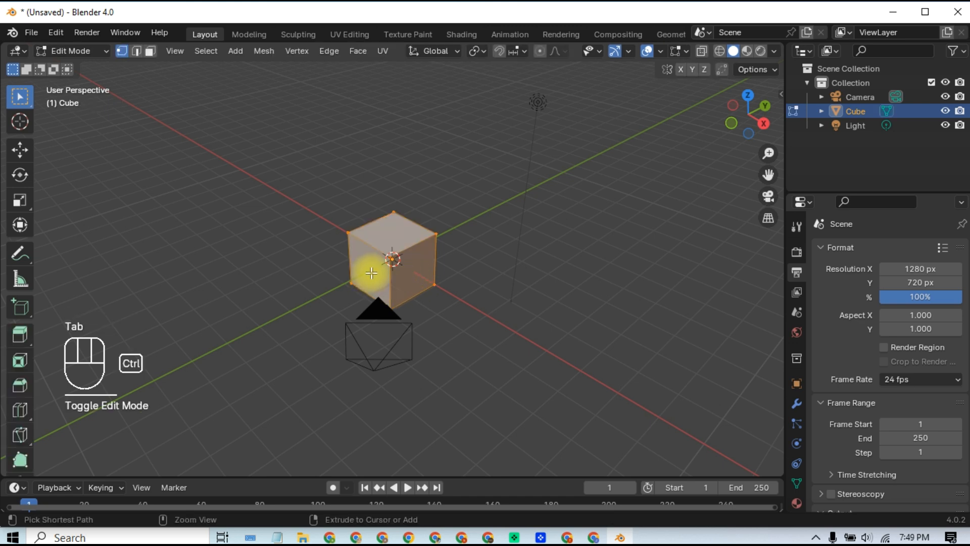
key(ctrl+r)
scroll(371, 272, up, 8)
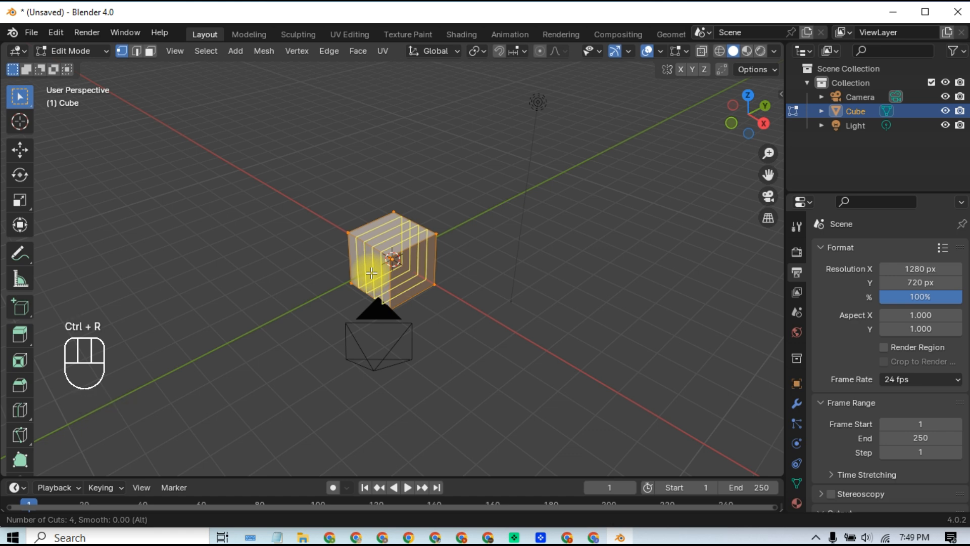
click(371, 272)
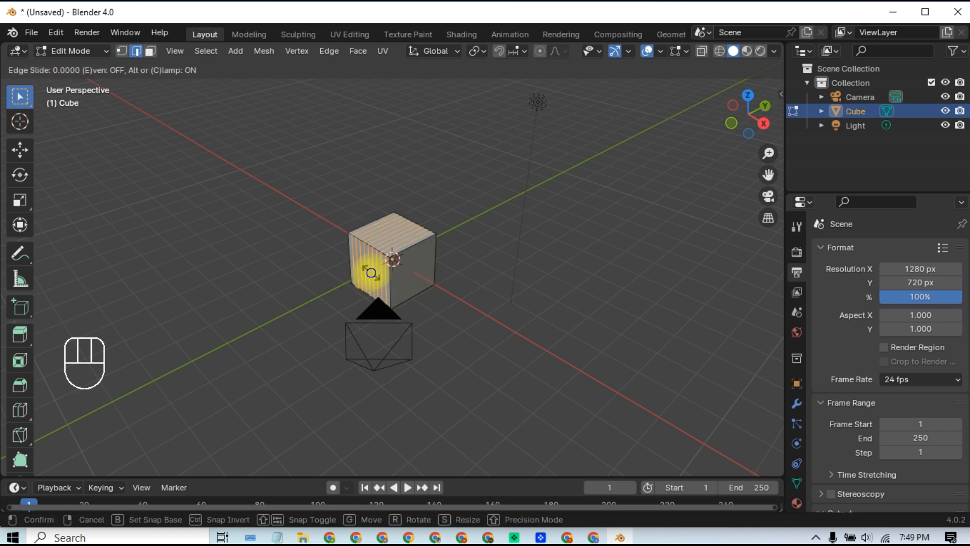
right_click(372, 273)
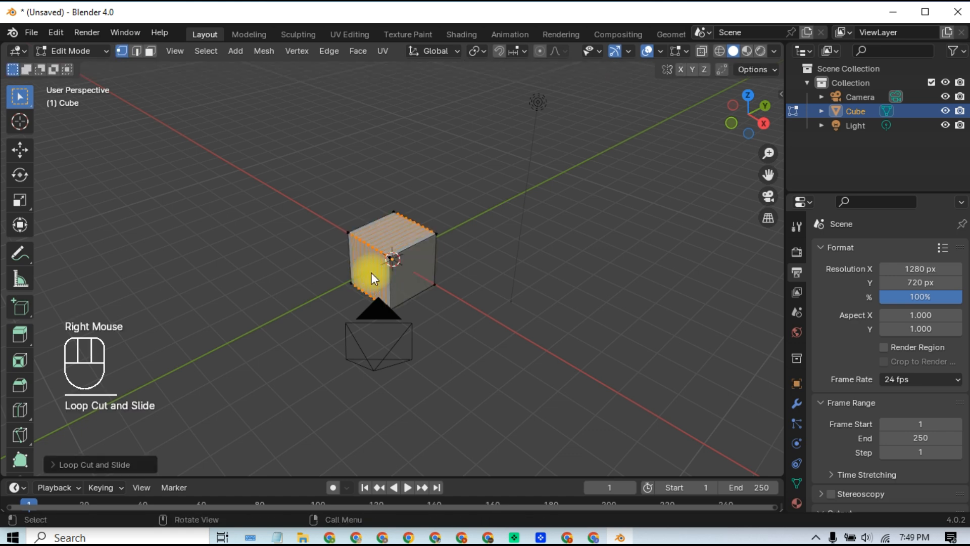
key(Tab)
- Display the scene as wireframe with X-ray turned off and inspect the cube's loop cuts
click(635, 153)
click(717, 51)
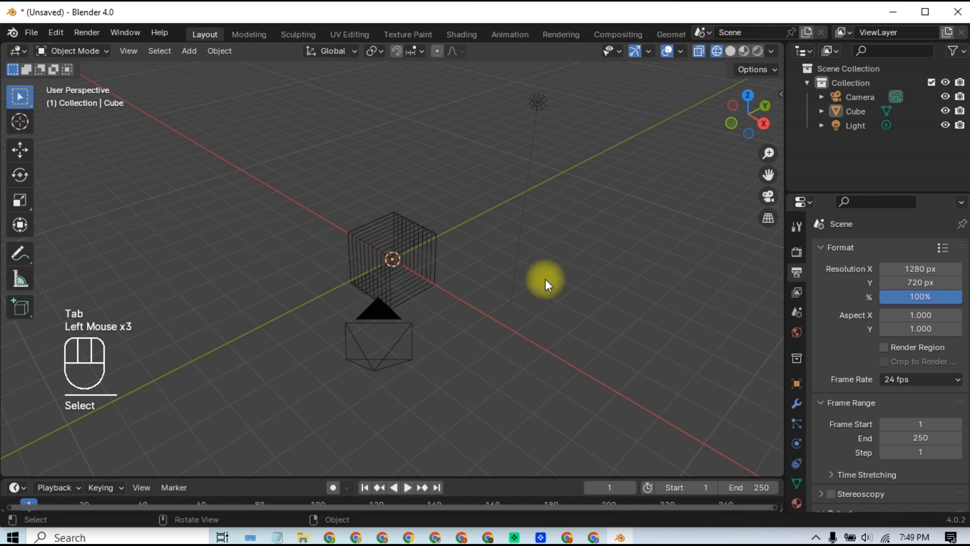
click(699, 50)
middle_drag(589, 220, 497, 263)
click(417, 246)
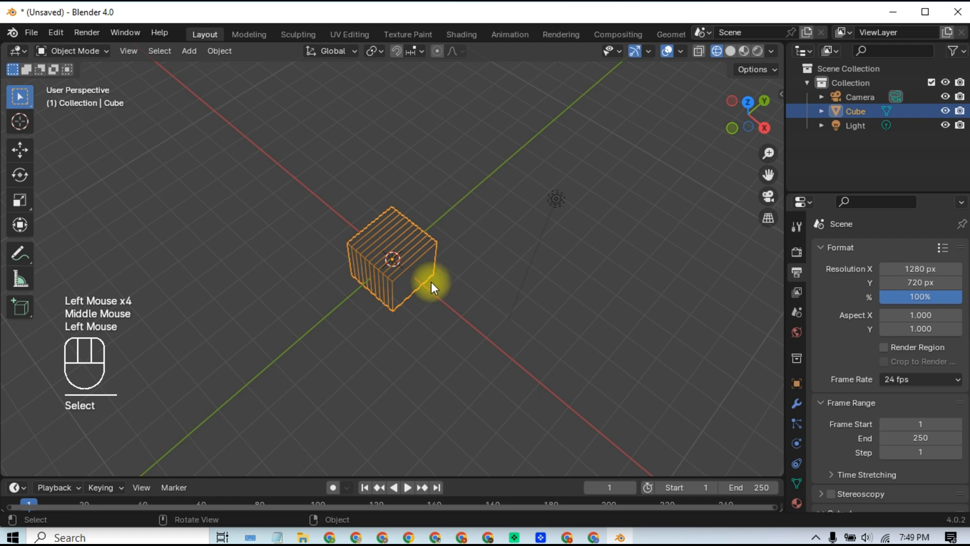
- Add a Bezier curve to the scene while in the top orthographic view
key(KP_7)
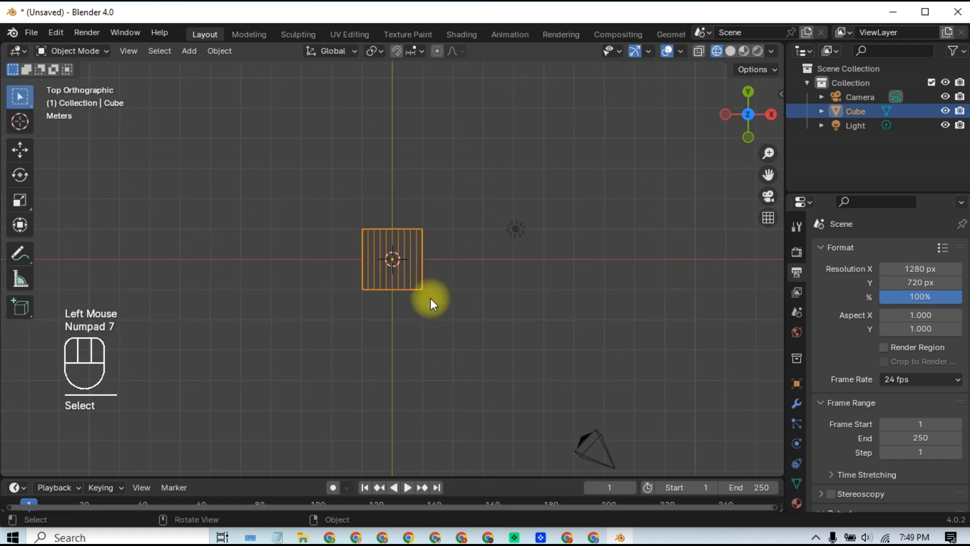
click(431, 299)
key(shift+a)
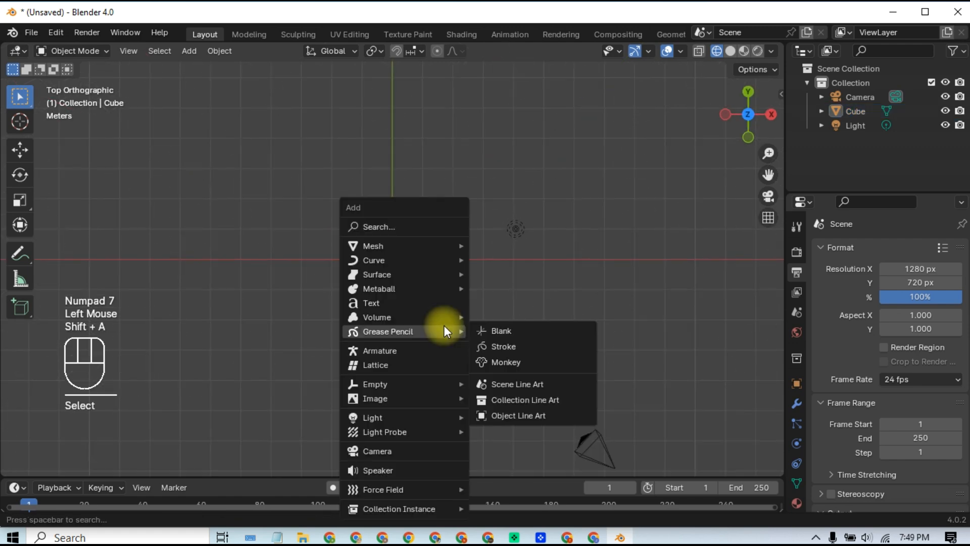
mouse_move(443, 266)
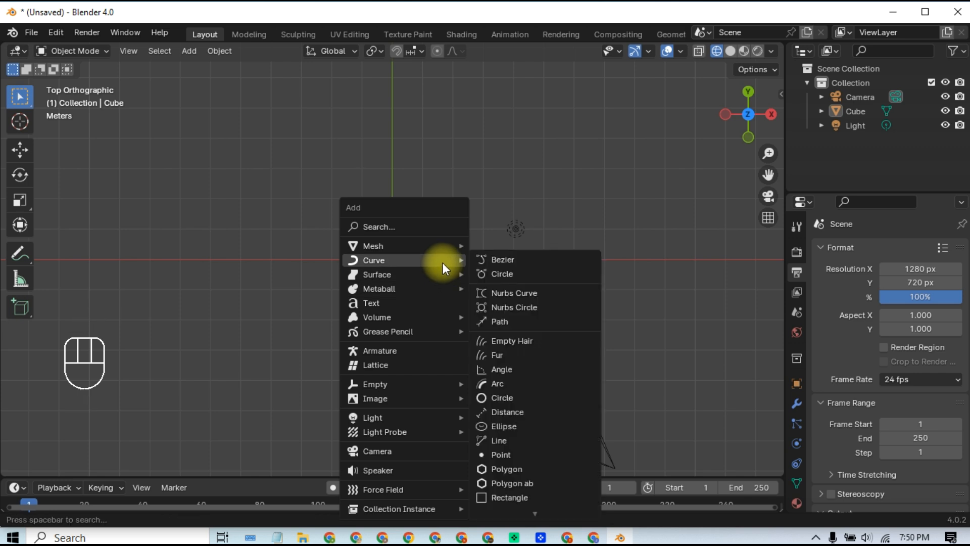
click(520, 262)
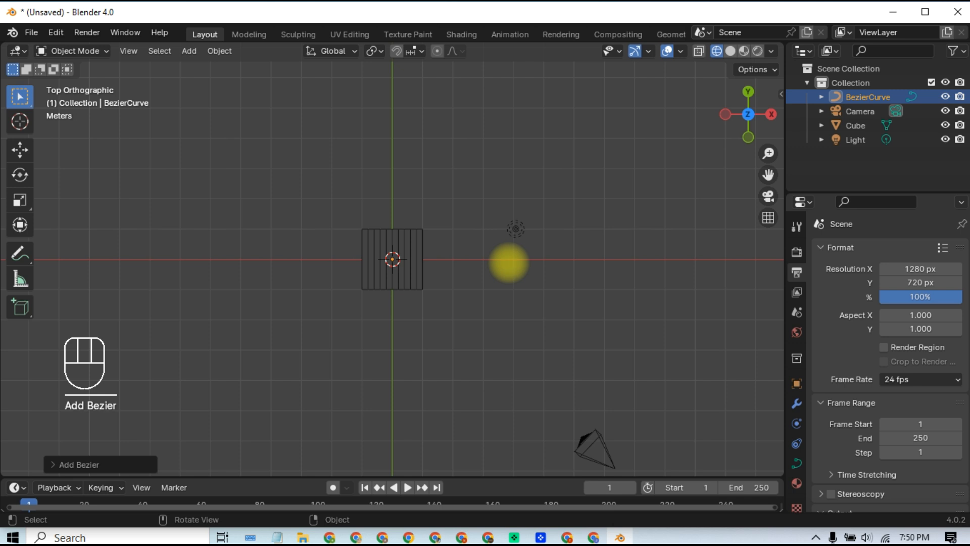
- Scale the Bezier curve up uniformly by about 3.7, and again by about 1.9, so it extends well beyond the cube
key(s)
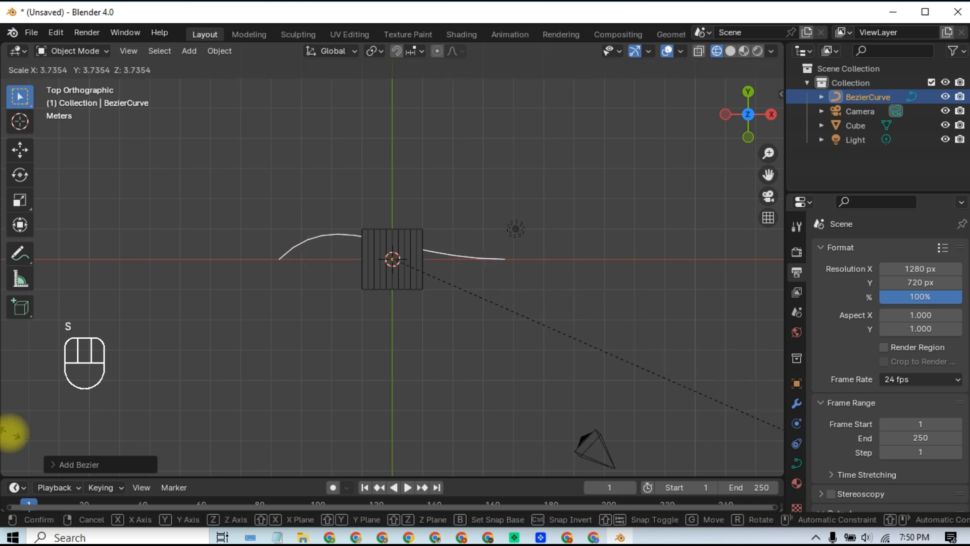
click(14, 433)
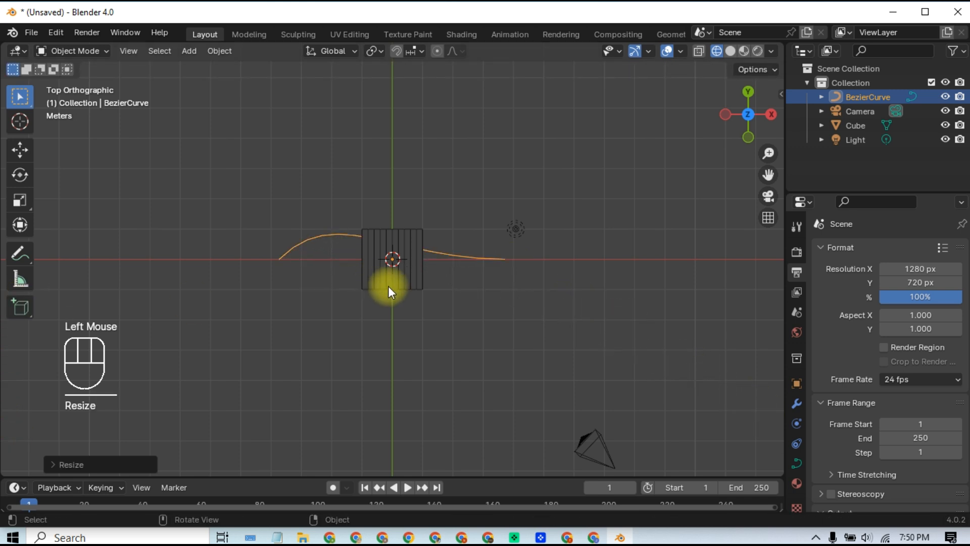
key(s)
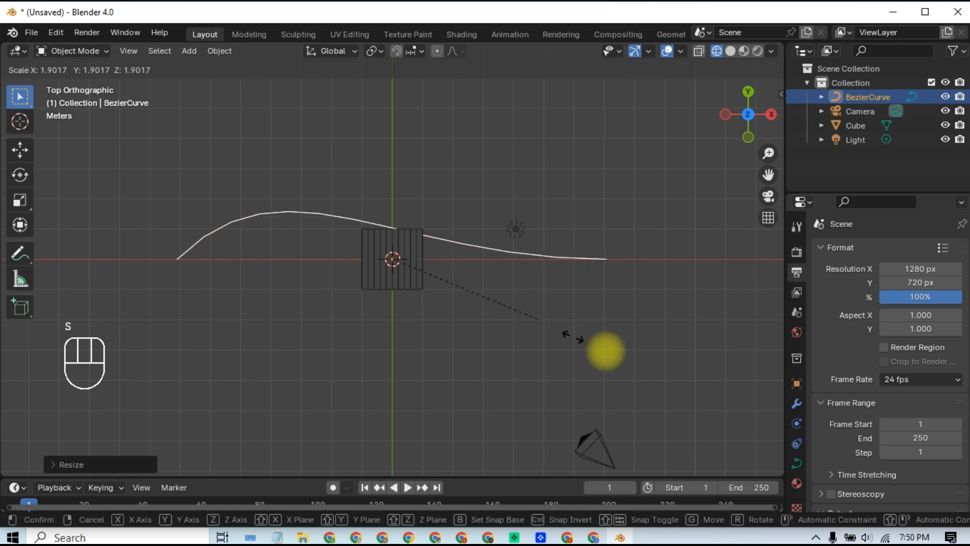
click(606, 348)
scroll(480, 343, down, 2)
scroll(481, 344, down, 1)
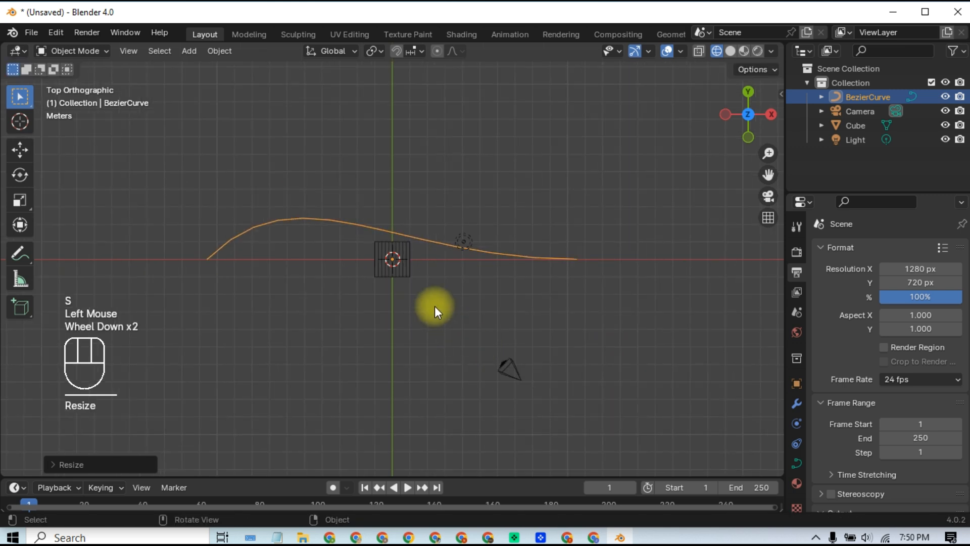
- Add an Array modifier to the cube
click(392, 269)
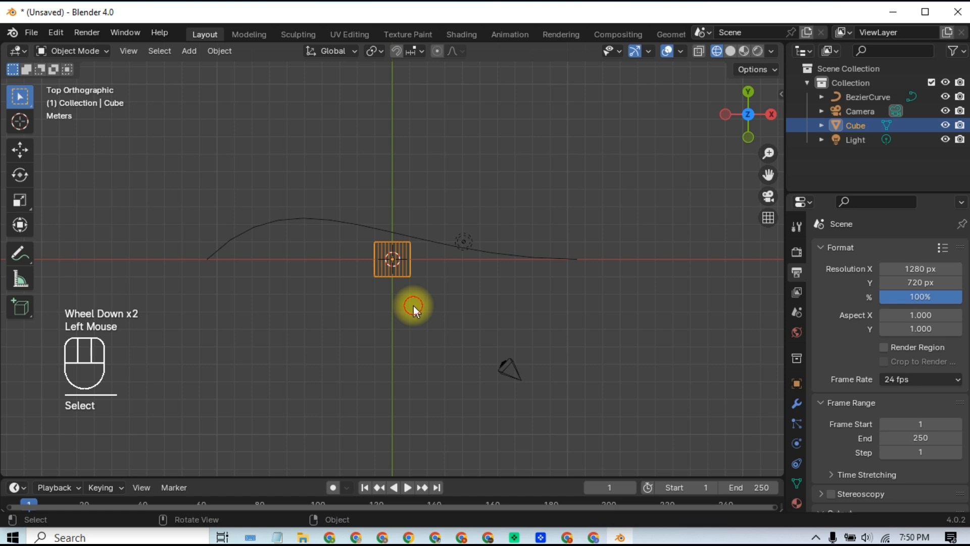
click(414, 305)
click(447, 302)
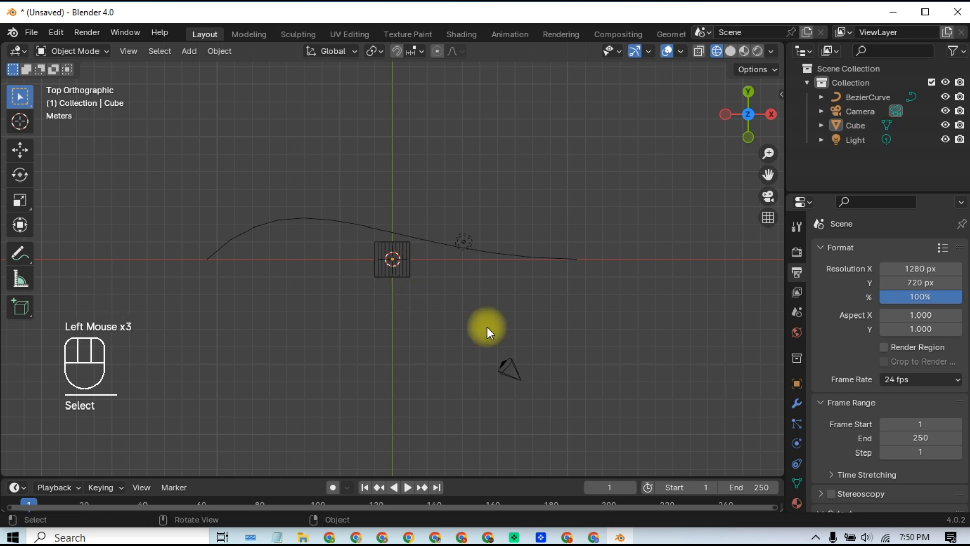
click(797, 404)
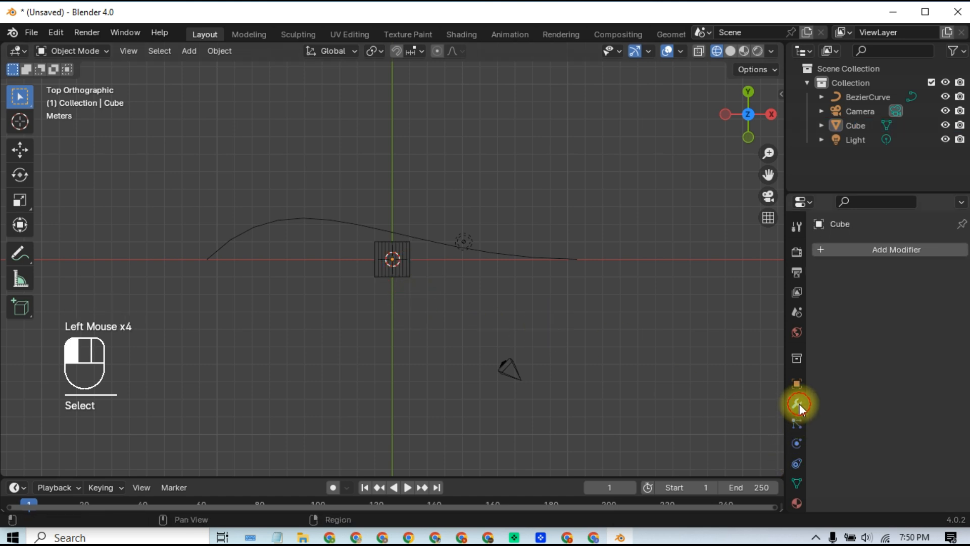
click(844, 253)
mouse_move(820, 288)
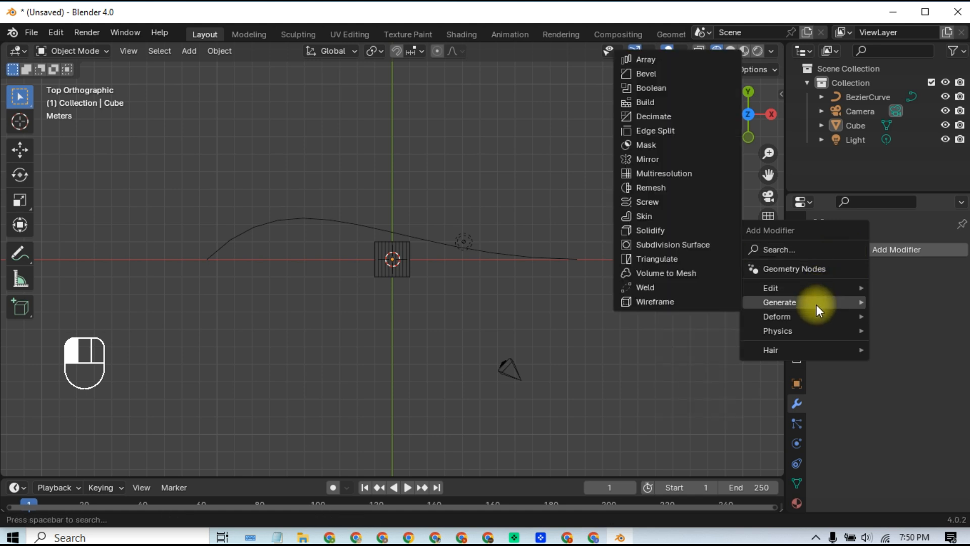
click(650, 59)
- Set the Array modifier's fit type to Fit Length with a length of 9 m
click(897, 294)
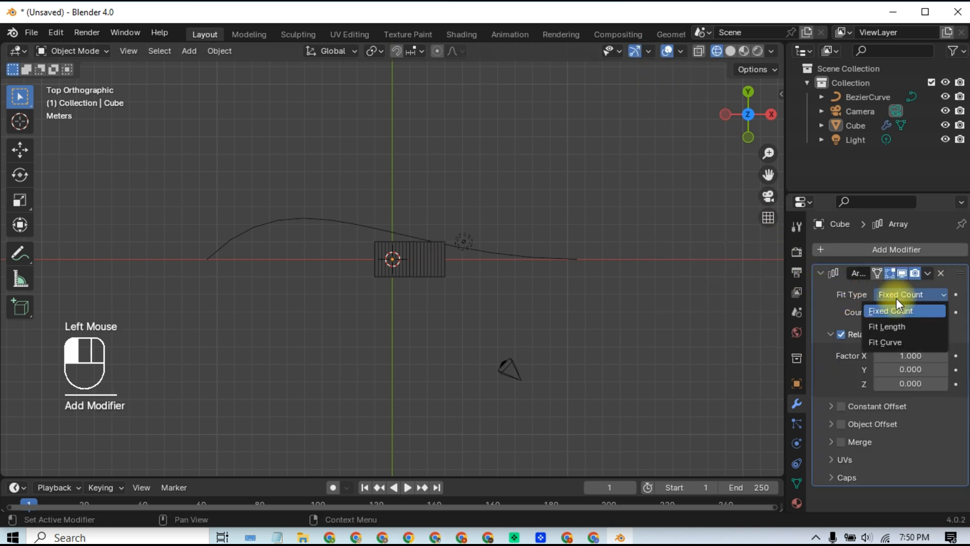
click(895, 328)
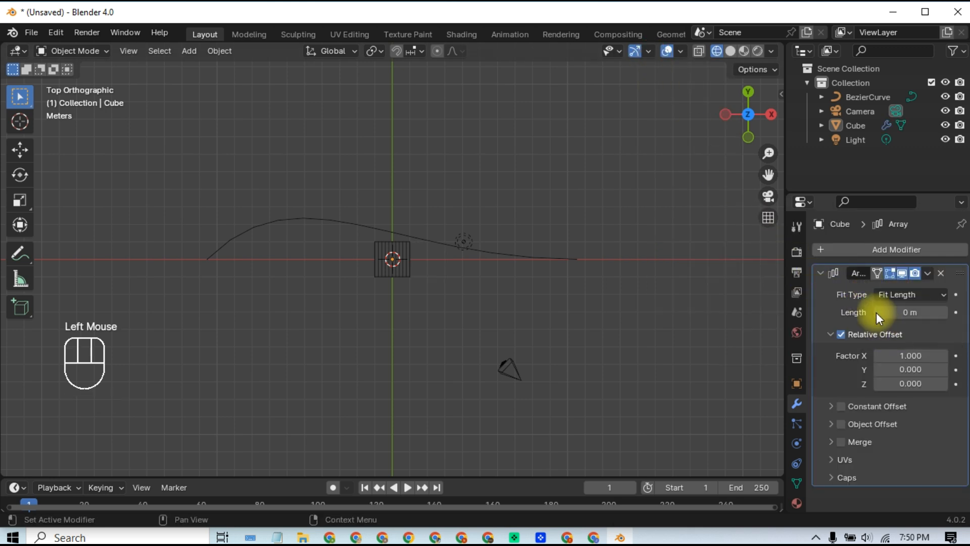
click(911, 314)
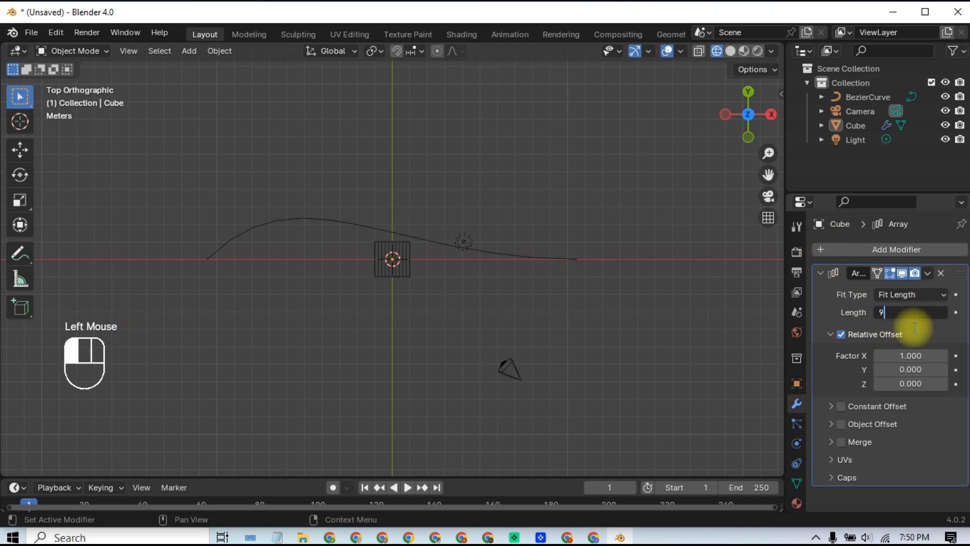
click(915, 328)
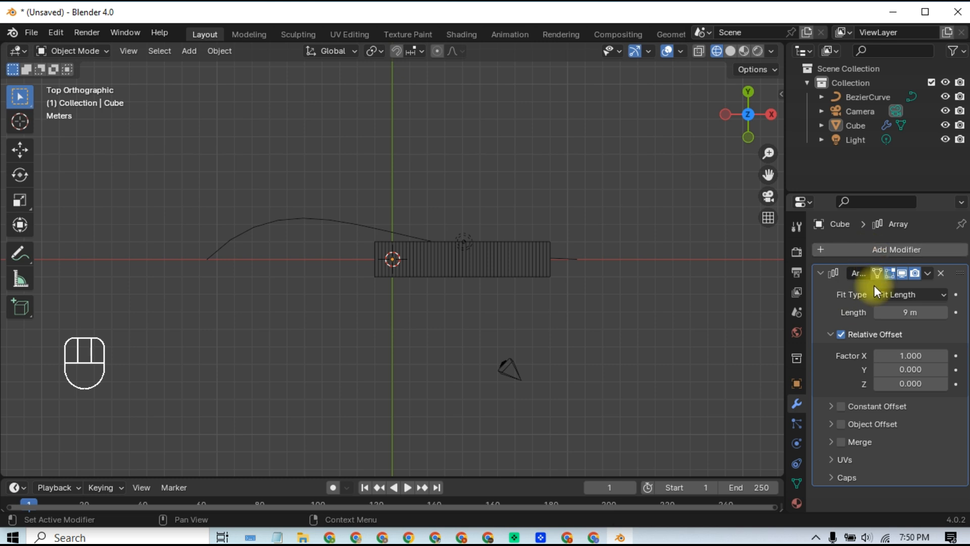
- Add a Curve modifier to the cube and assign BezierCurve as its curve object
click(833, 251)
mouse_move(832, 247)
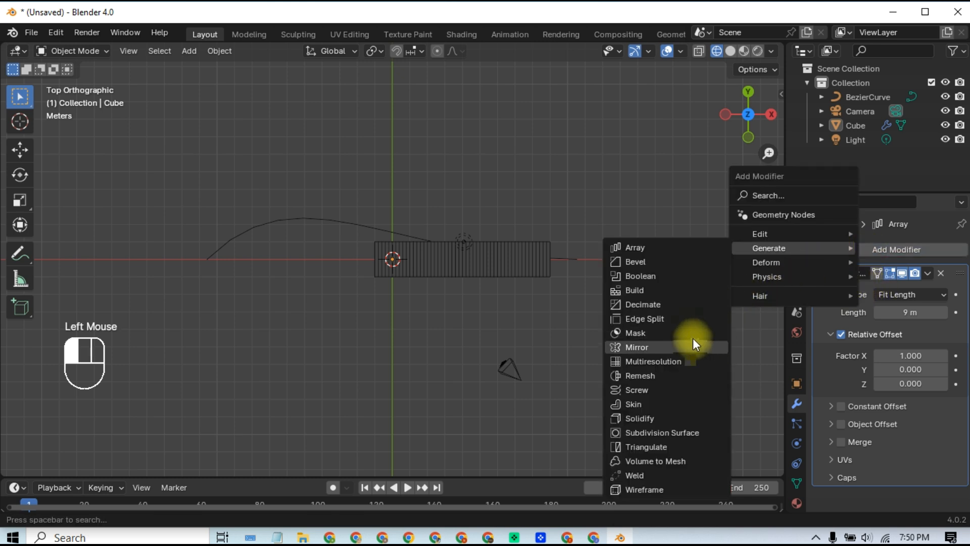
mouse_move(771, 271)
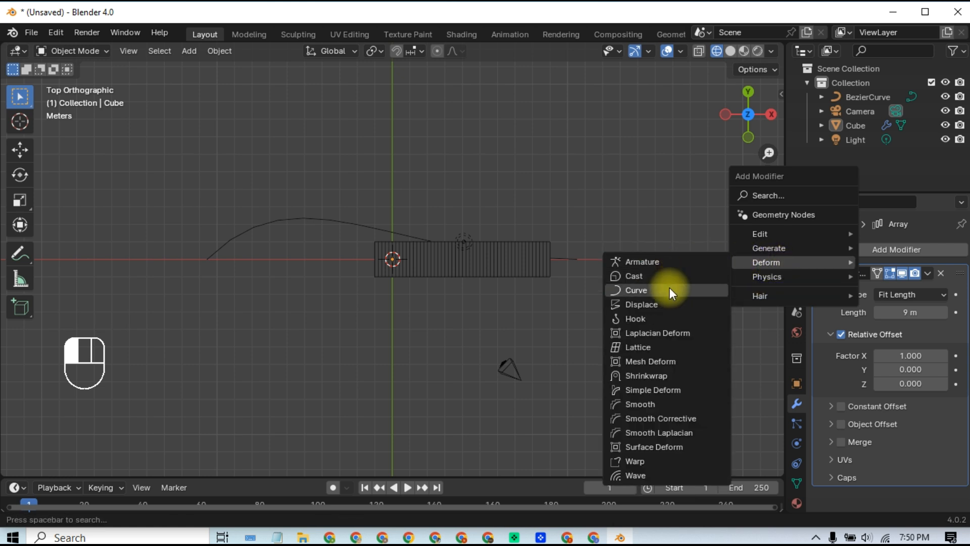
click(669, 287)
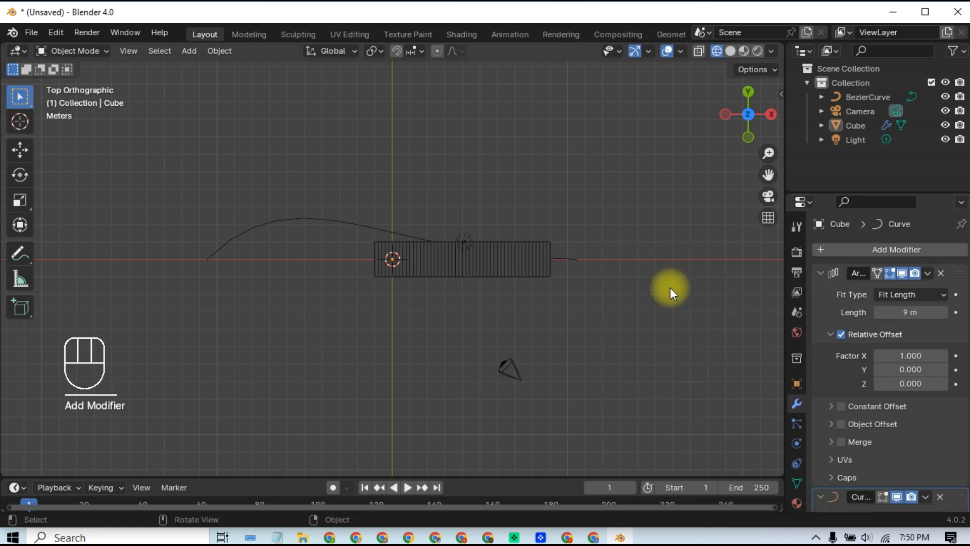
click(820, 273)
click(932, 318)
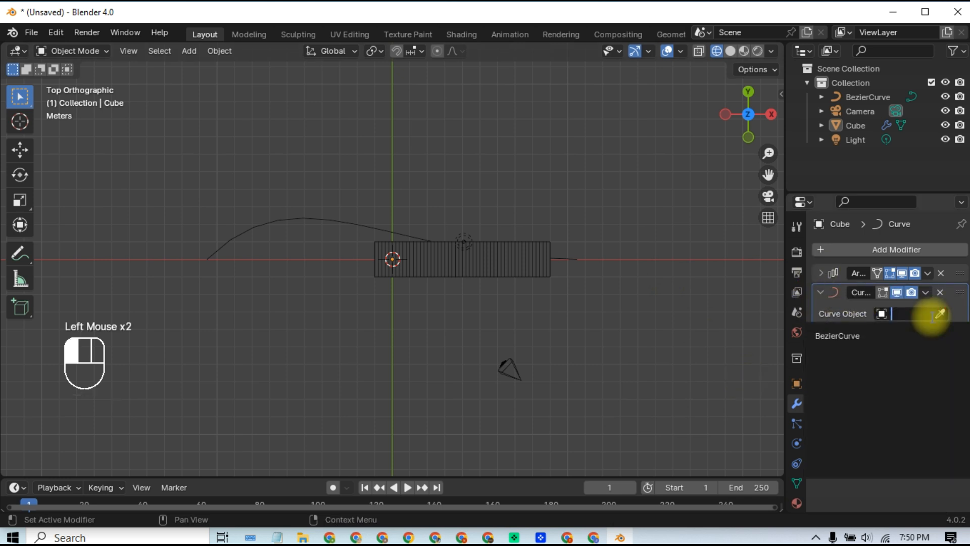
click(906, 334)
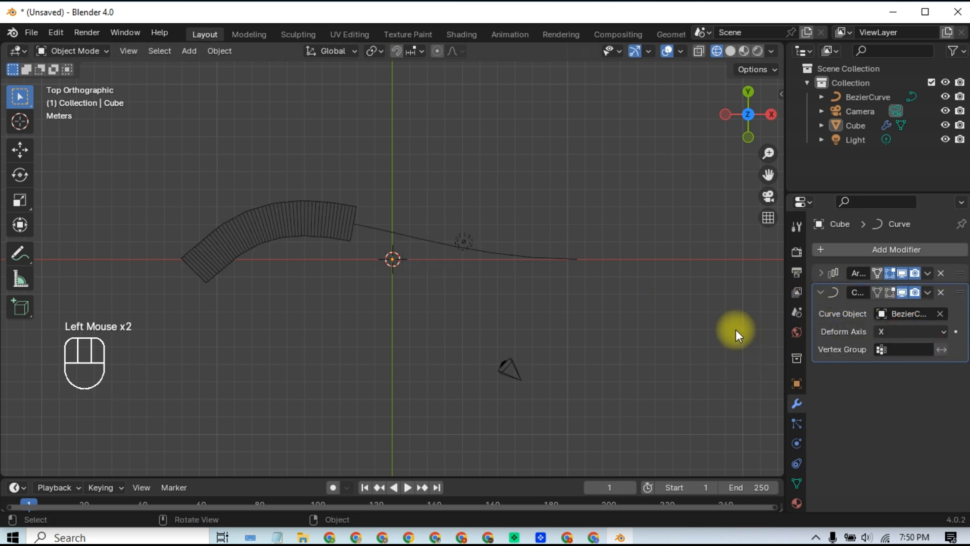
- Increase the Array modifier's length to 21 m so the cubes run along nearly the whole curve
click(821, 292)
click(821, 273)
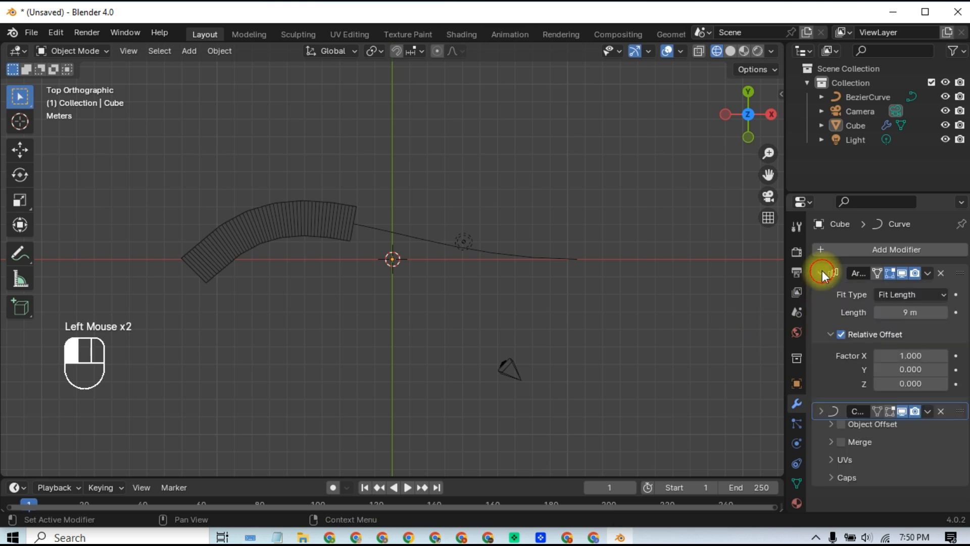
mouse_move(882, 313)
mouse_down()
mouse_move(130, 313)
mouse_move(204, 330)
mouse_up()
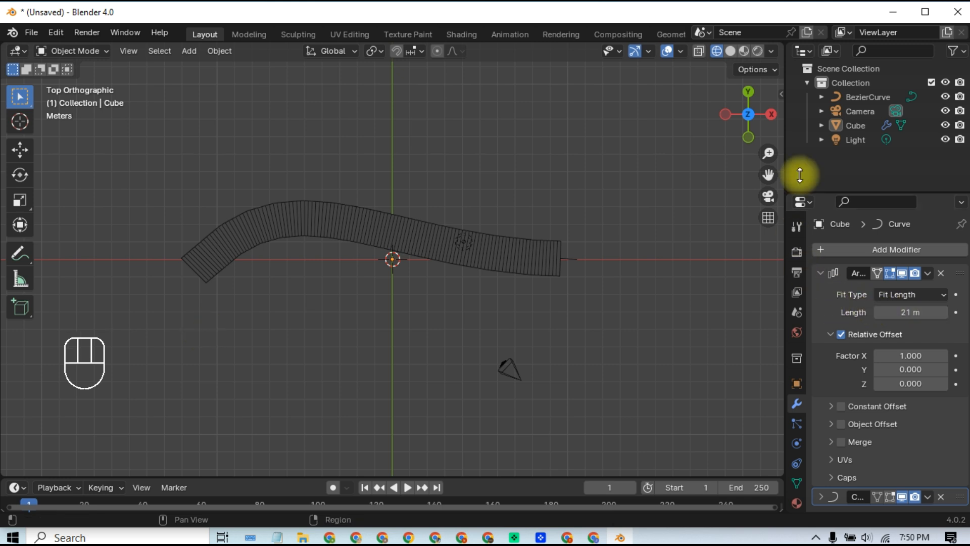
- Switch the display to solid shading, select the Bezier curve and turn on X-ray
click(730, 51)
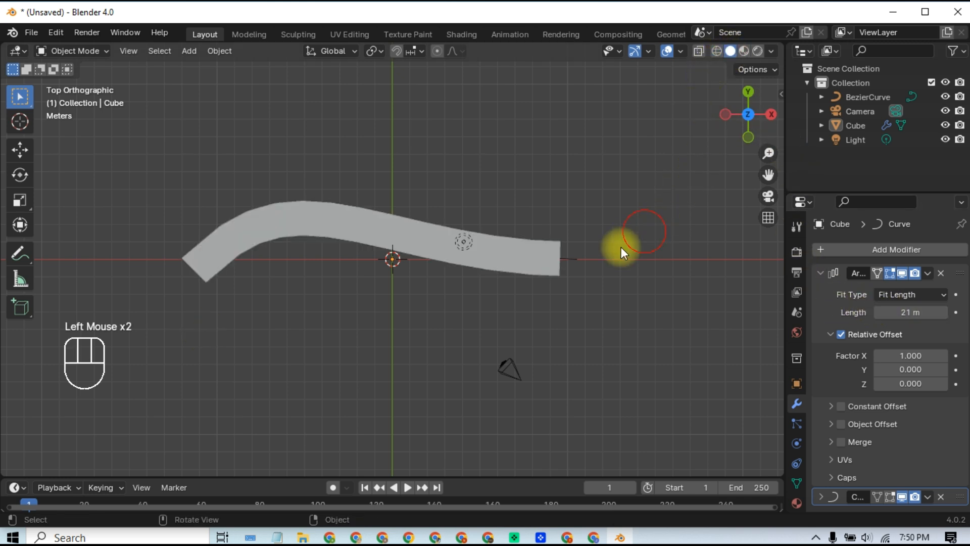
click(577, 275)
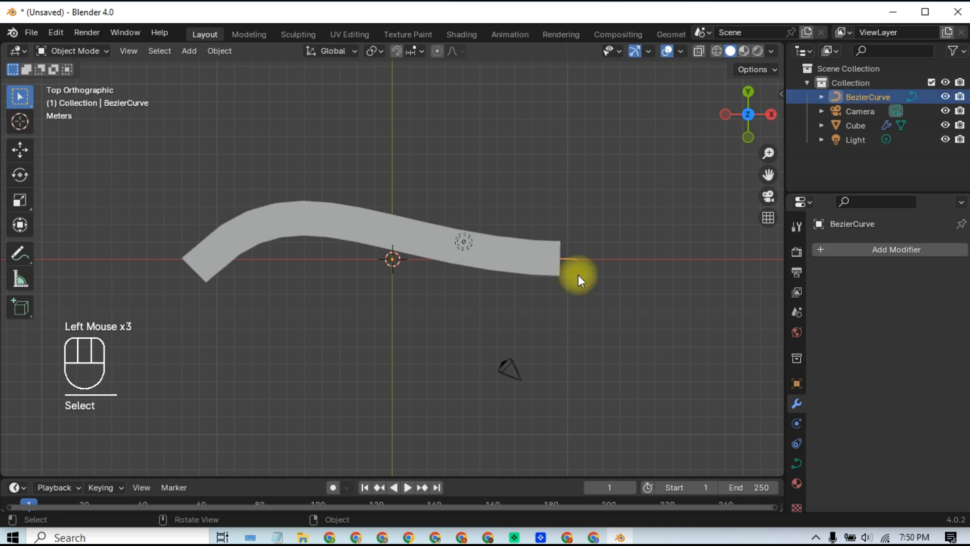
click(699, 51)
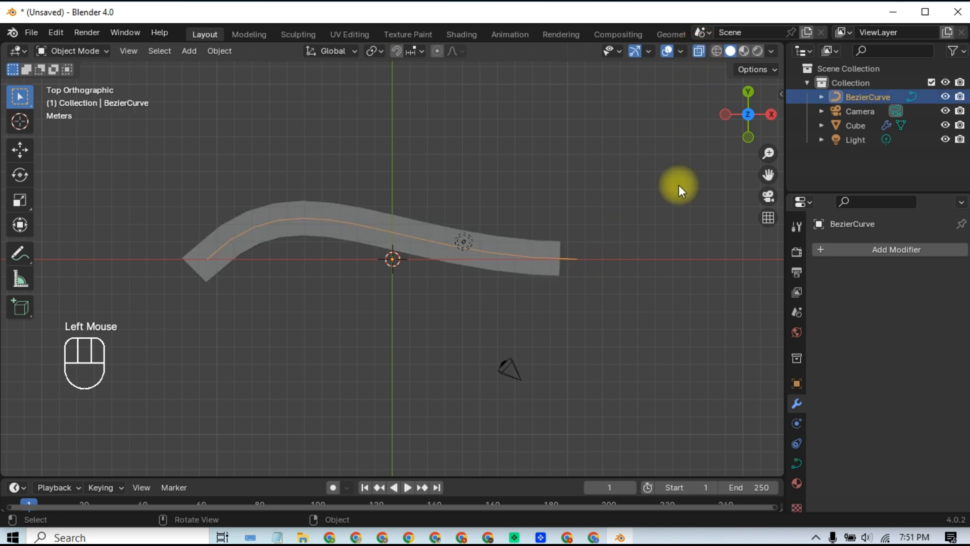
- Enter Edit Mode on BezierCurve and subdivide it to add a control point in the middle
click(577, 264)
click(572, 259)
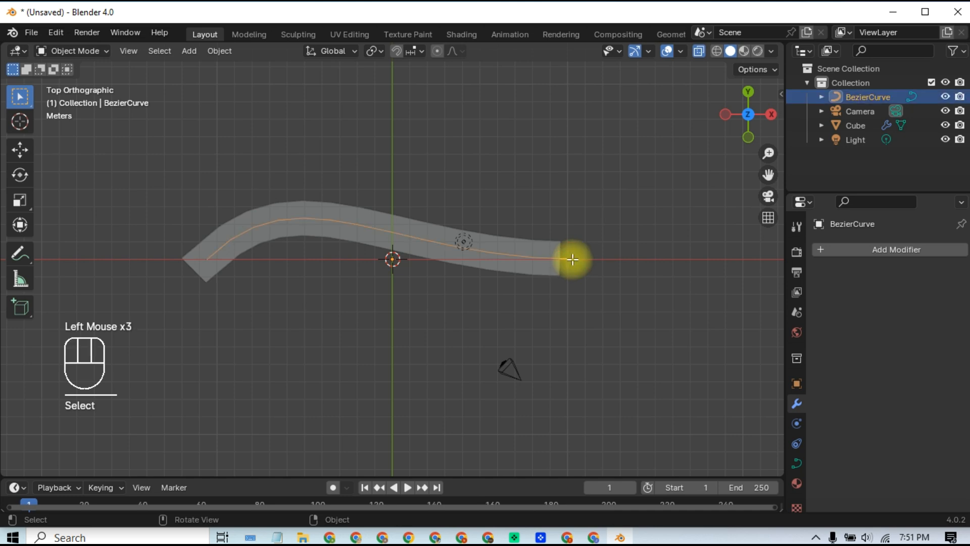
key(Tab)
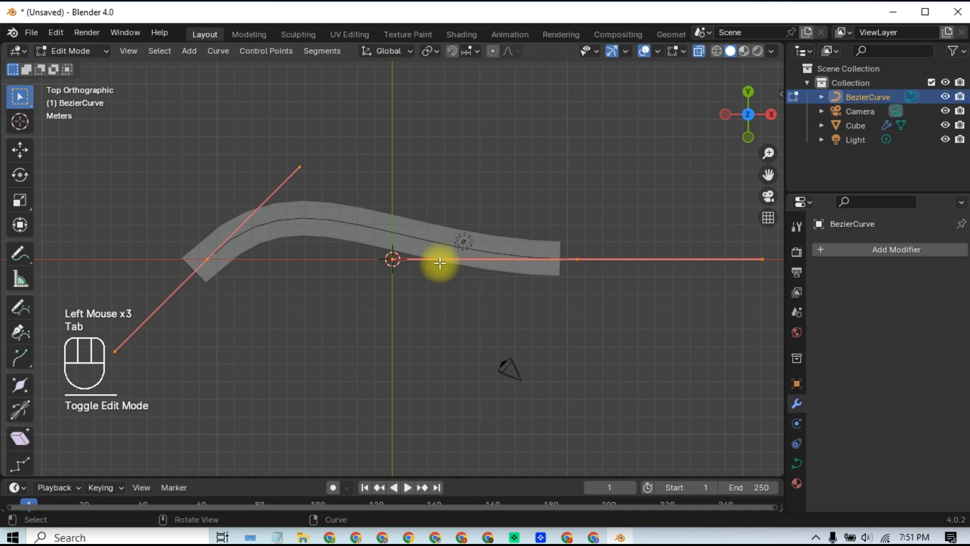
right_click(286, 219)
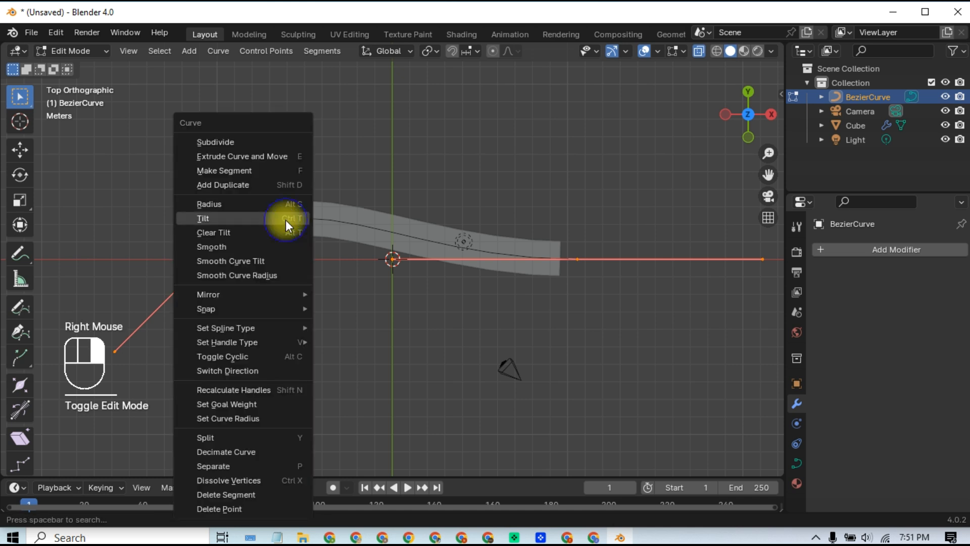
click(278, 140)
- Move the curve's middle control point in the +Y direction to raise the bend in top view
drag(346, 182, 373, 276)
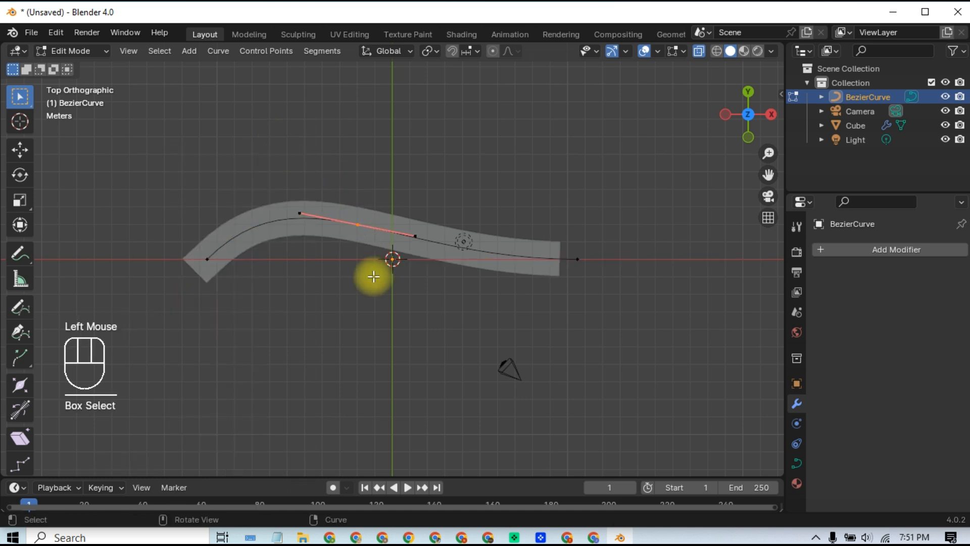
key(g)
click(371, 216)
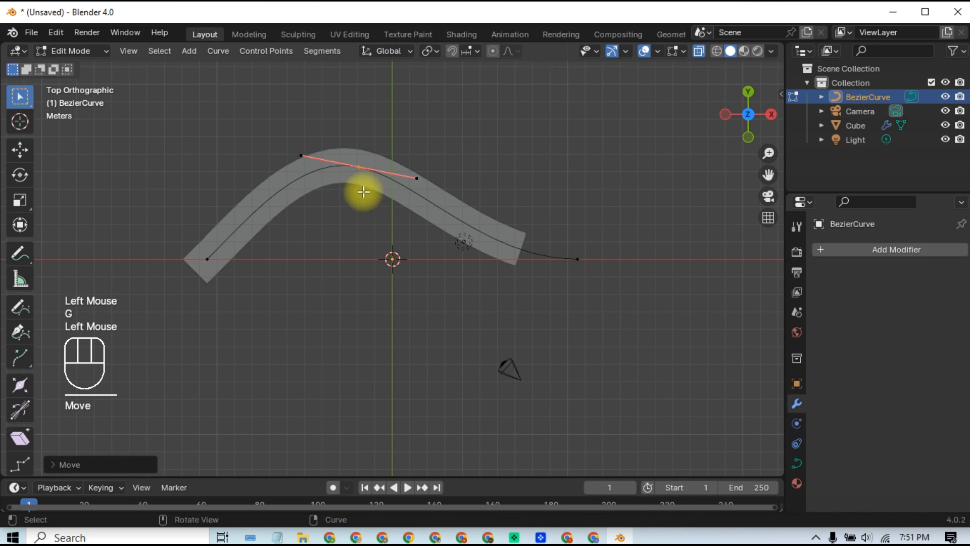
- Reshape the bend with the middle point's handles, moving the first about 3.9 m toward −Y and the other outward toward +X and +Y
drag(292, 142, 325, 184)
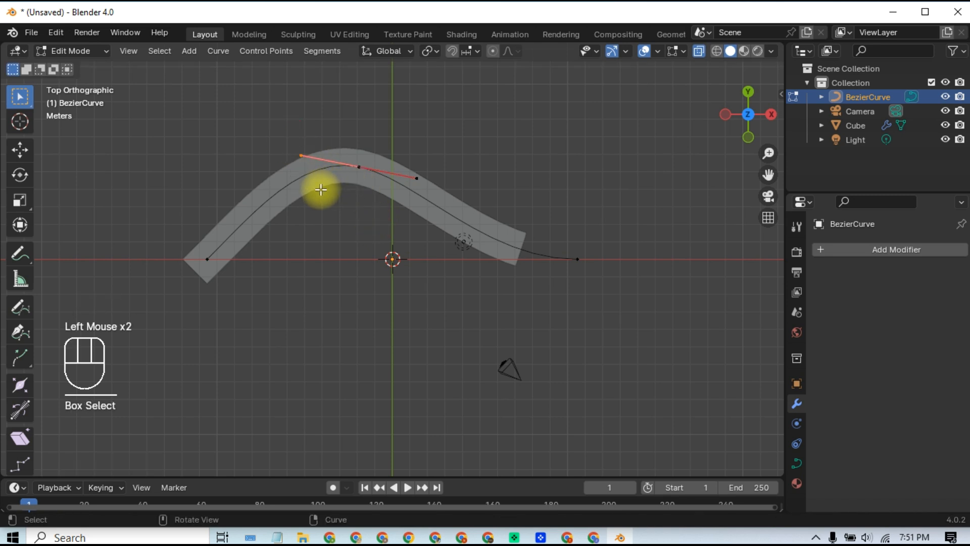
key(g)
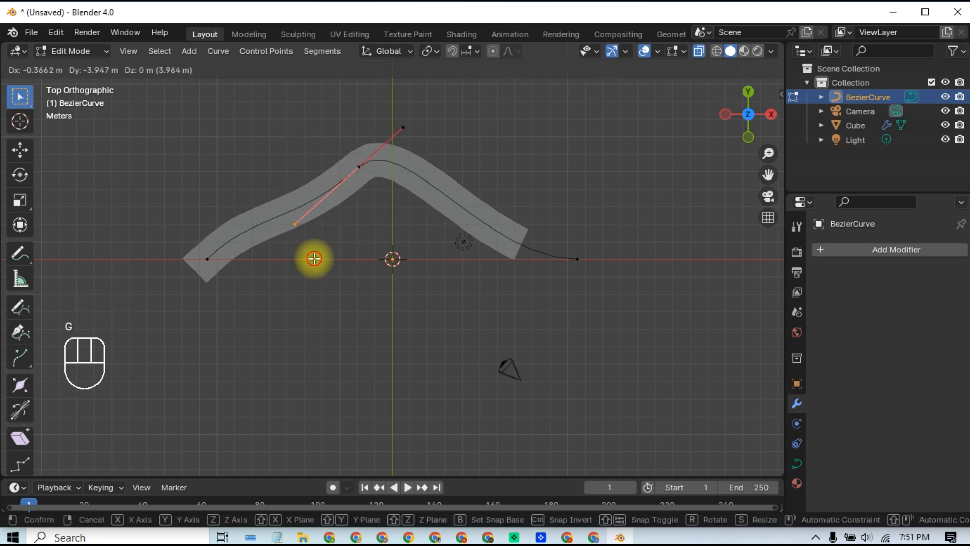
click(324, 265)
drag(369, 120, 411, 148)
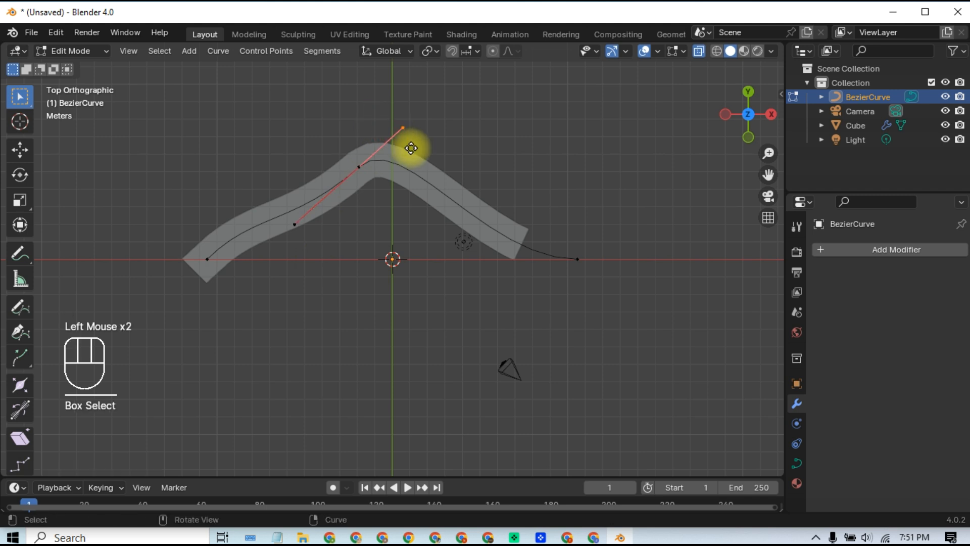
key(g)
click(465, 105)
- Move the inner handle of the curve's +X end point toward −Y so the end dips below the X axis
drag(571, 223, 617, 309)
drag(475, 236, 516, 309)
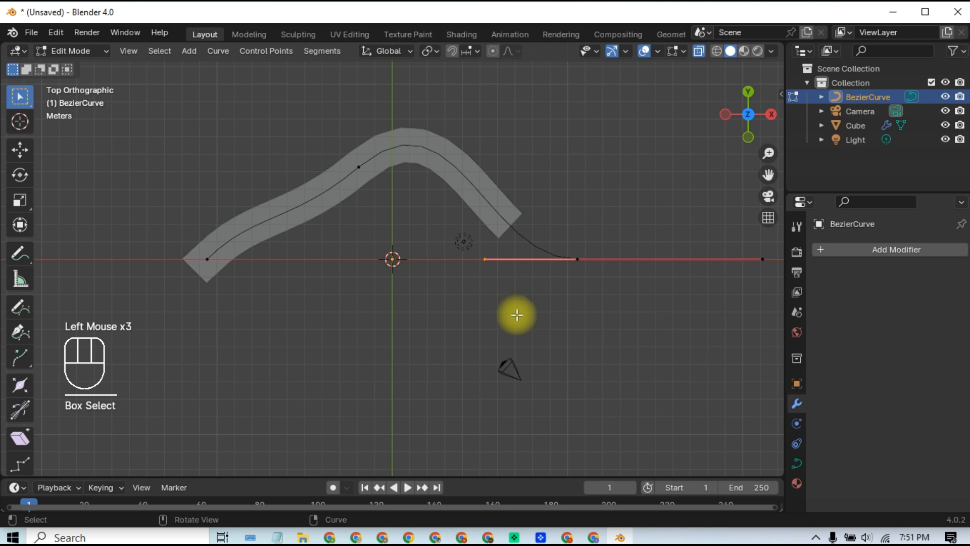
key(g)
click(527, 397)
middle_drag(535, 331, 483, 256)
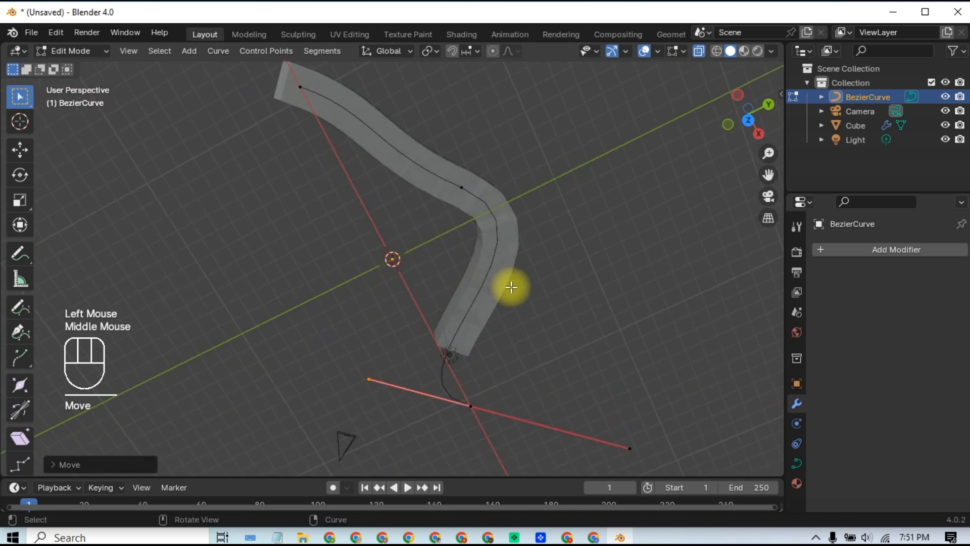
key(KP_7)
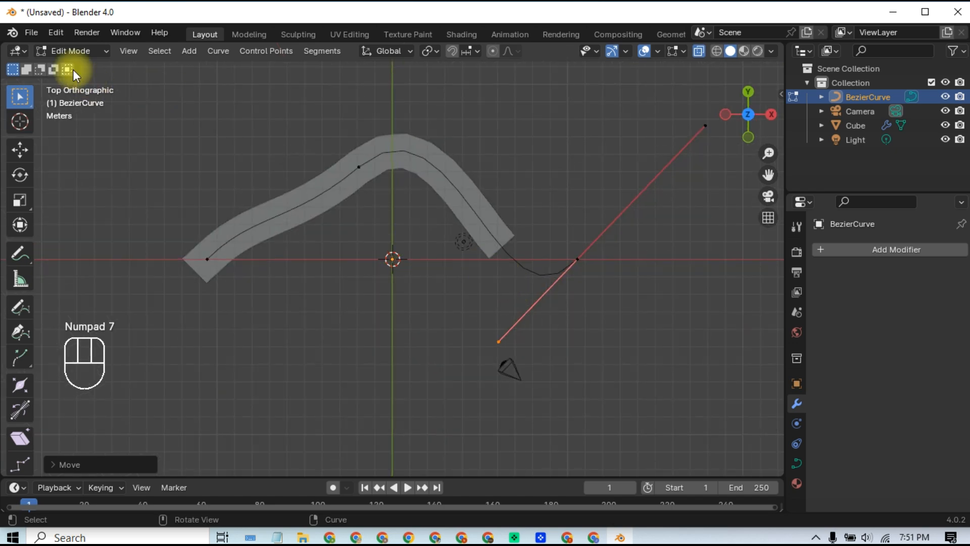
- Return to Object Mode and turn off X-ray
click(72, 52)
click(83, 63)
mouse_move(441, 256)
middle_down()
mouse_move(372, 307)
mouse_move(415, 268)
mouse_move(442, 132)
mouse_move(438, 282)
mouse_move(443, 274)
middle_up()
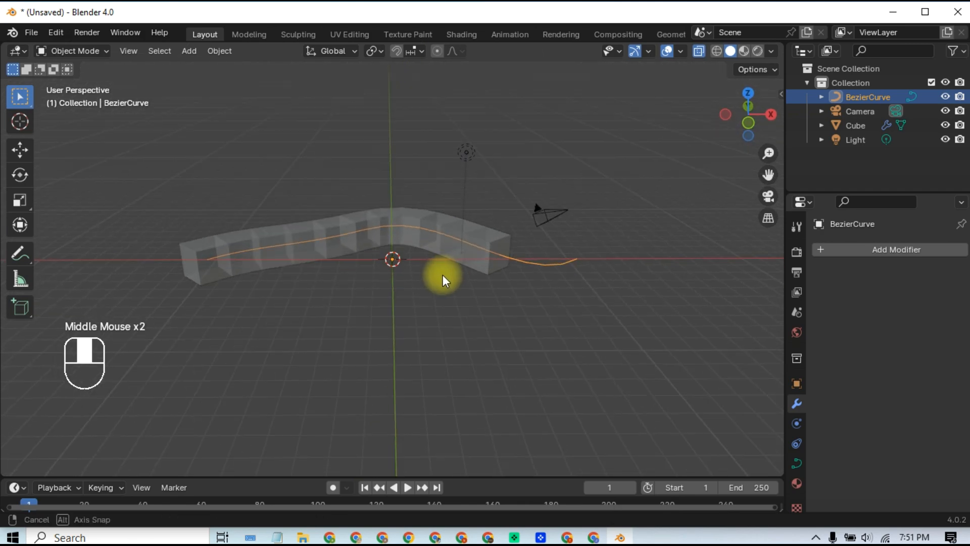
click(700, 55)
middle_drag(586, 270, 579, 303)
- View the bent mesh through the scene camera
click(764, 194)
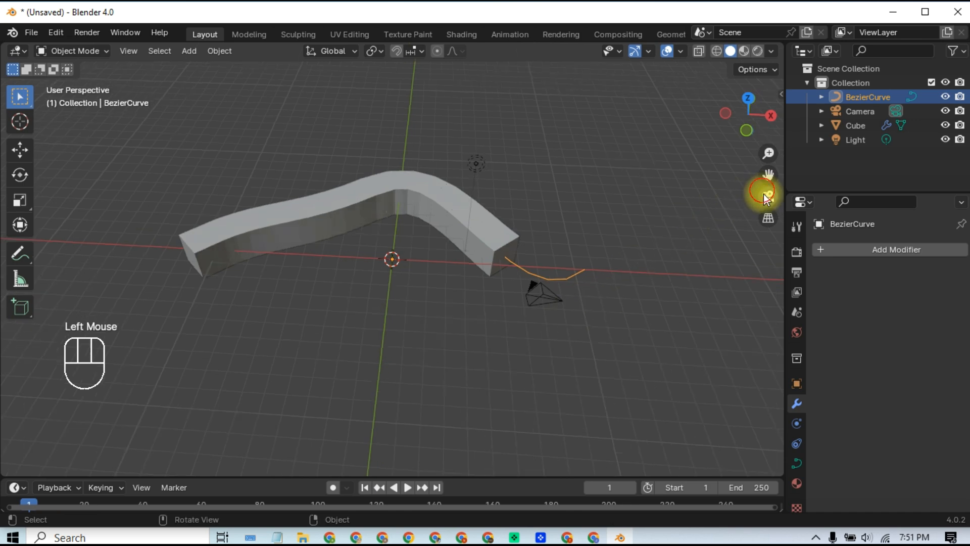
scroll(419, 277, down, 3)
scroll(413, 281, up, 1)
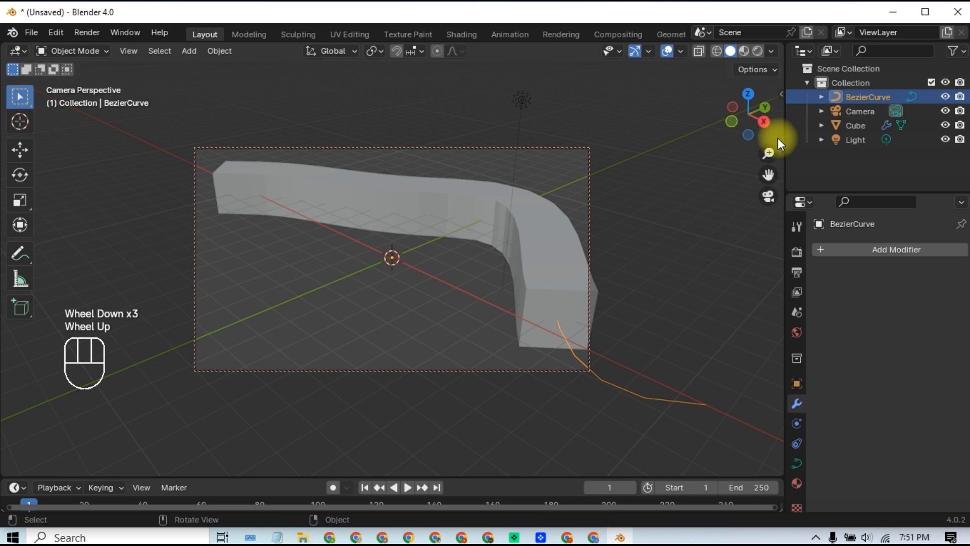
- Select the cube array and increase its Array modifier length to 26 m
key(KP_1)
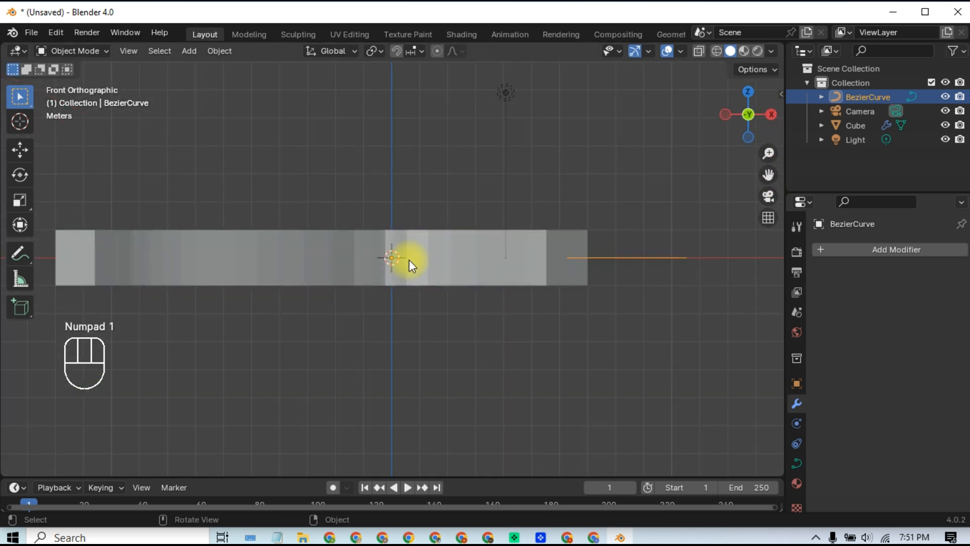
middle_drag(412, 265, 528, 284)
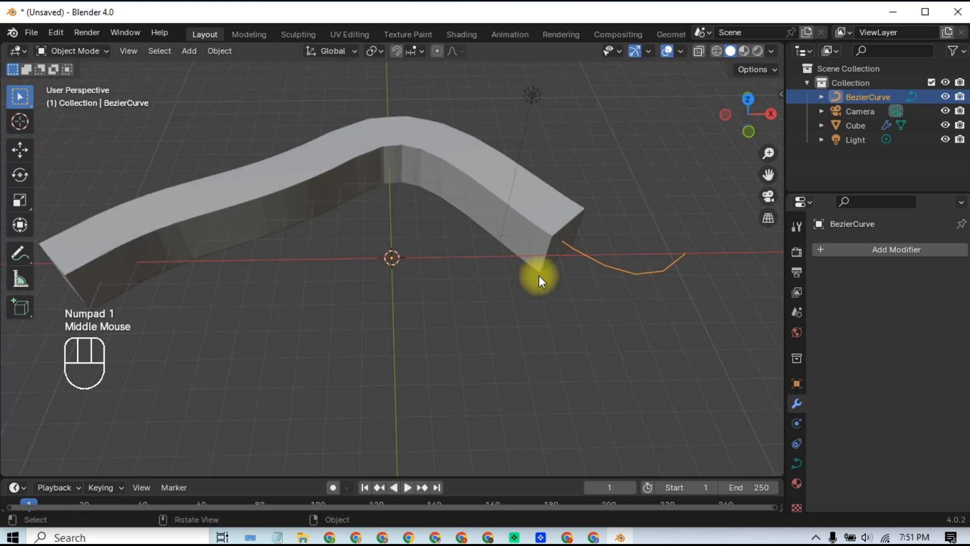
click(559, 229)
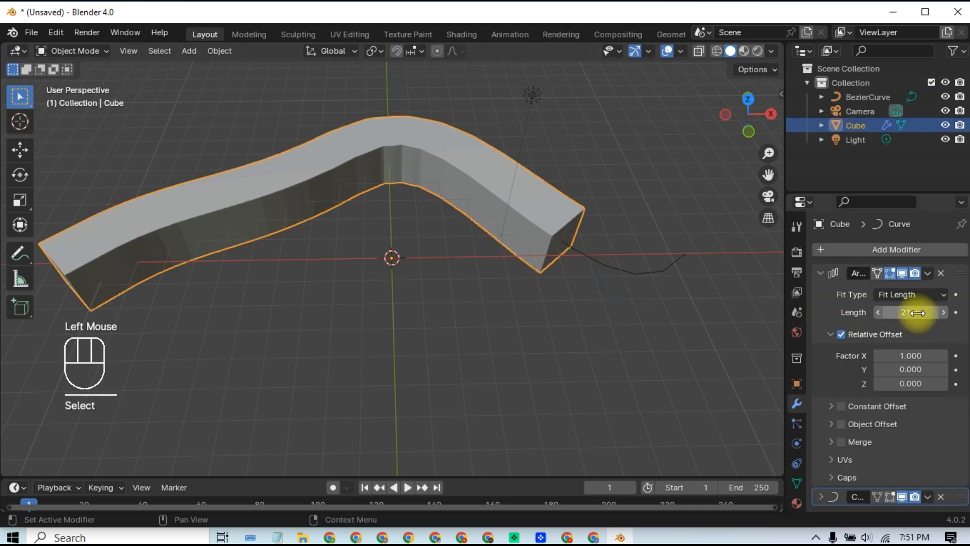
drag(918, 312, 949, 313)
drag(158, 313, 183, 316)
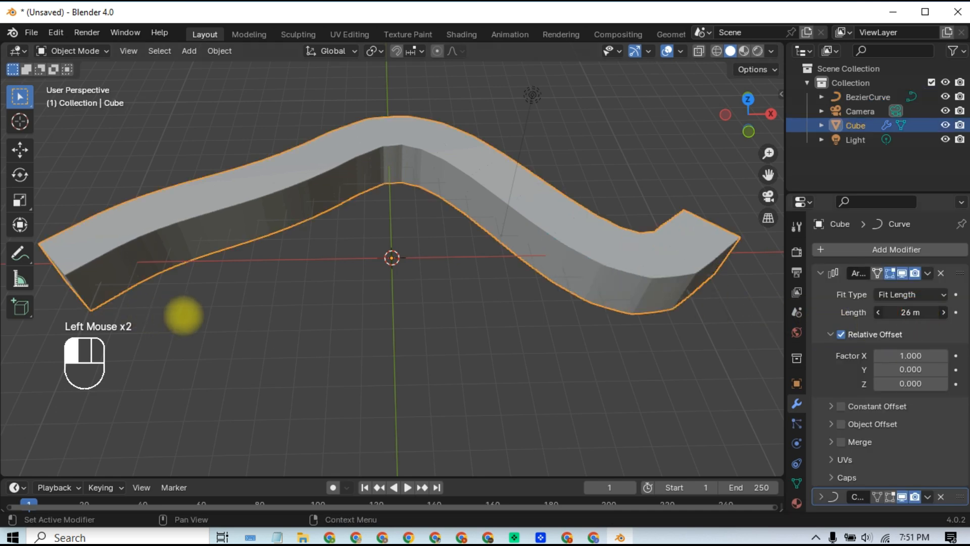
click(311, 326)
click(259, 220)
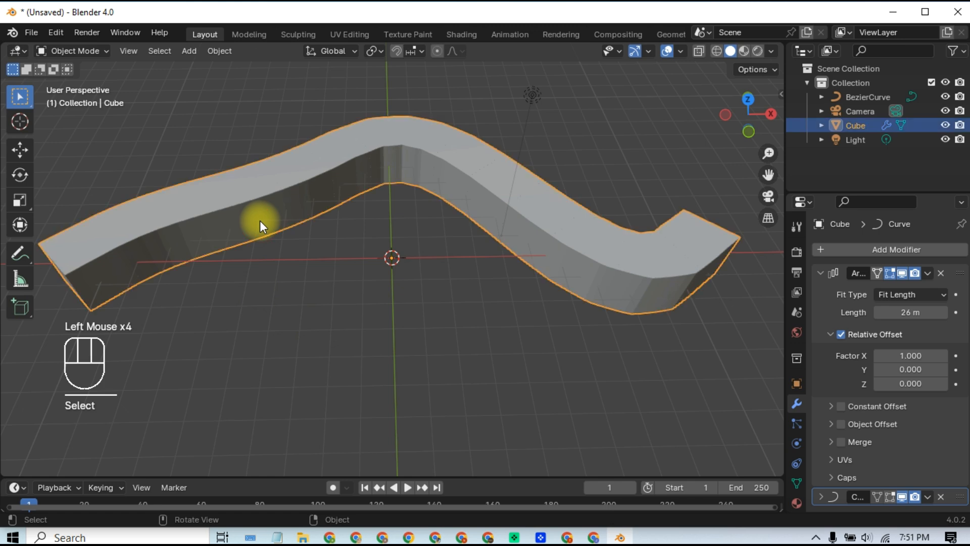
- In front view, switch to wireframe with X-ray and open BezierCurve in Edit Mode
key(KP_1)
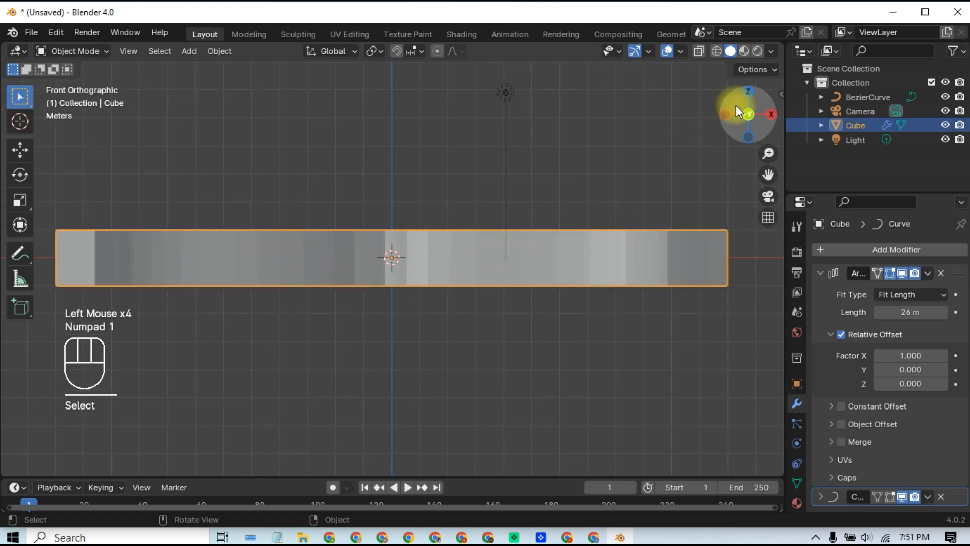
click(716, 50)
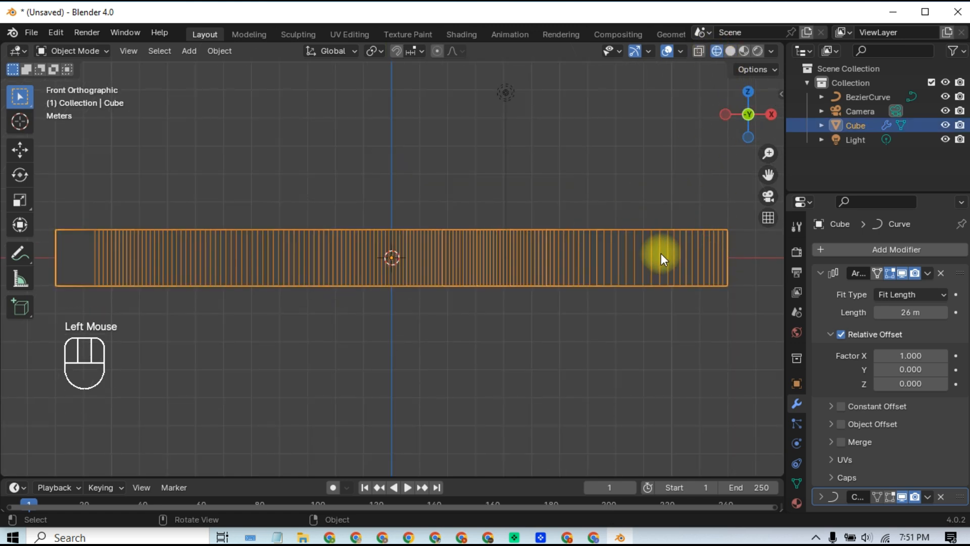
click(846, 97)
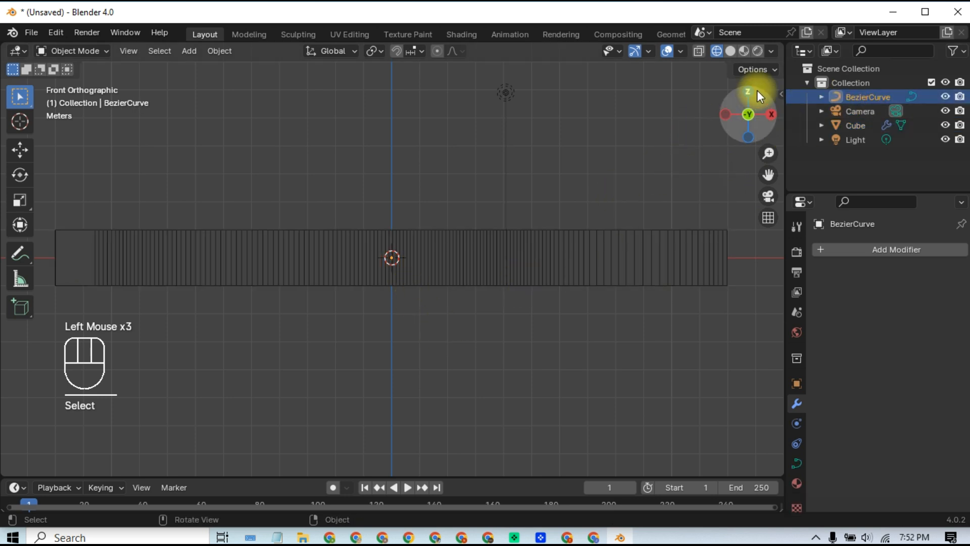
click(700, 51)
click(509, 257)
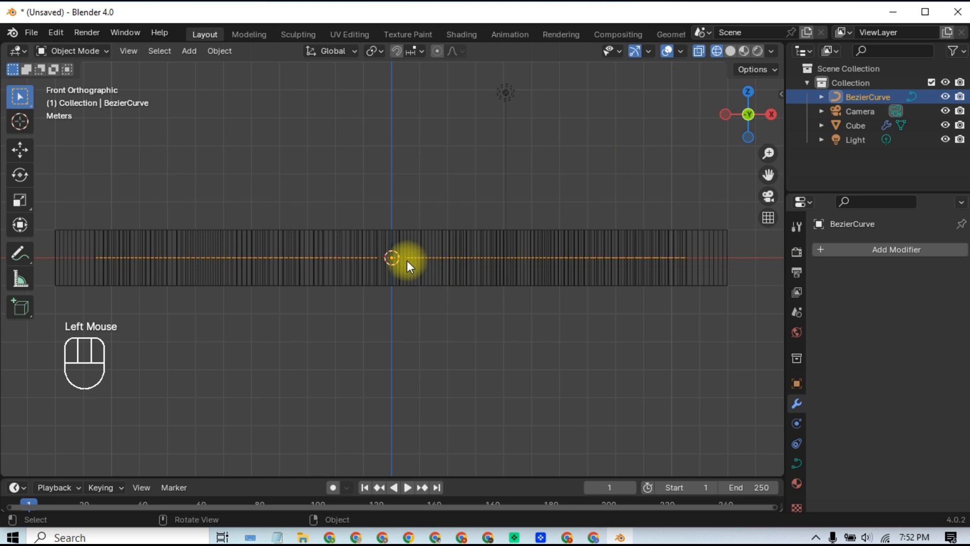
key(Tab)
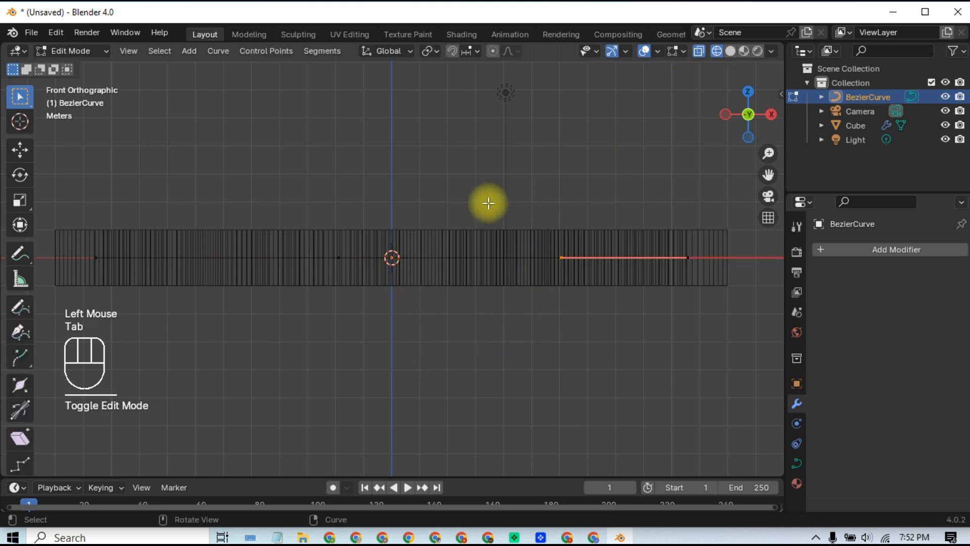
- Select the curve's middle control point with both handles and move it upward in front view
click(433, 162)
drag(430, 166, 355, 318)
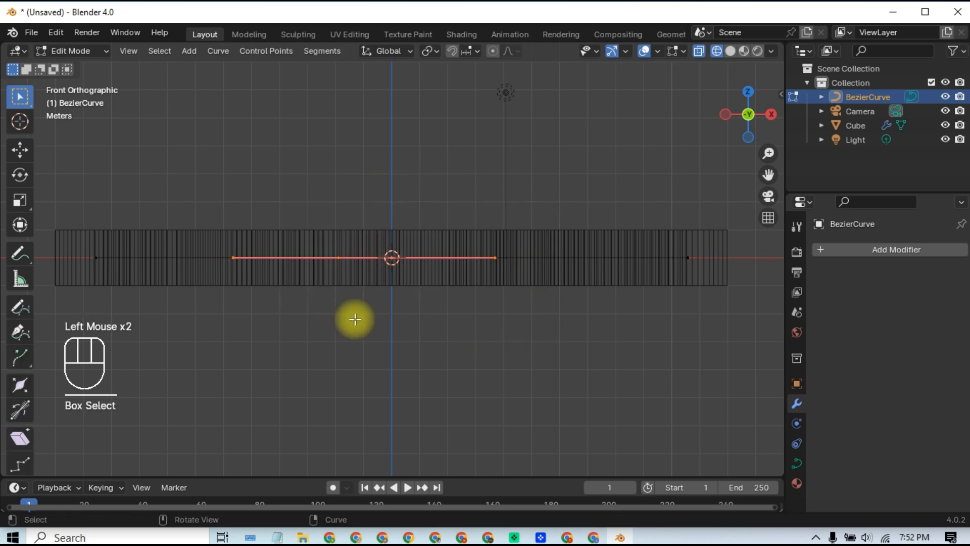
key(g)
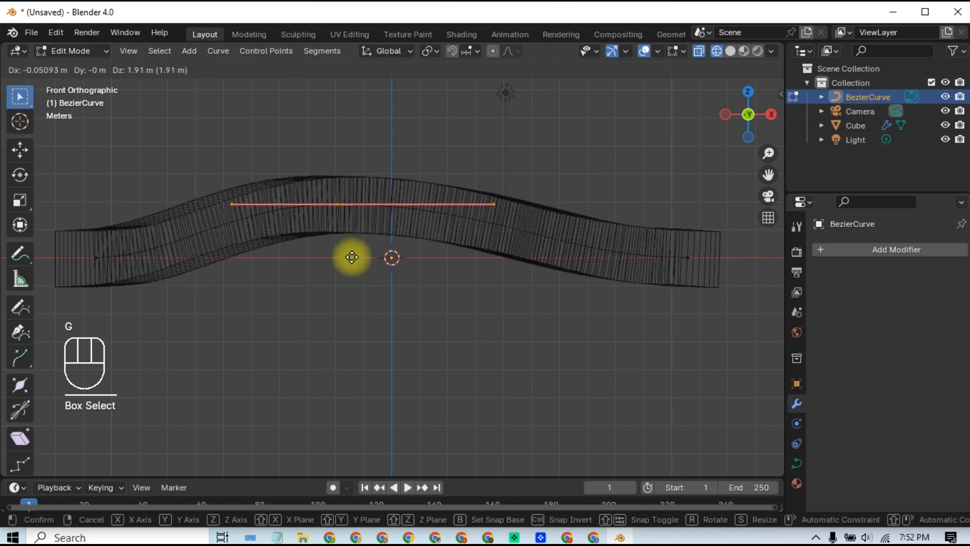
click(349, 242)
- Move the middle point's +X side handle about 3.7 m down and 2 m toward −X
drag(451, 124, 510, 259)
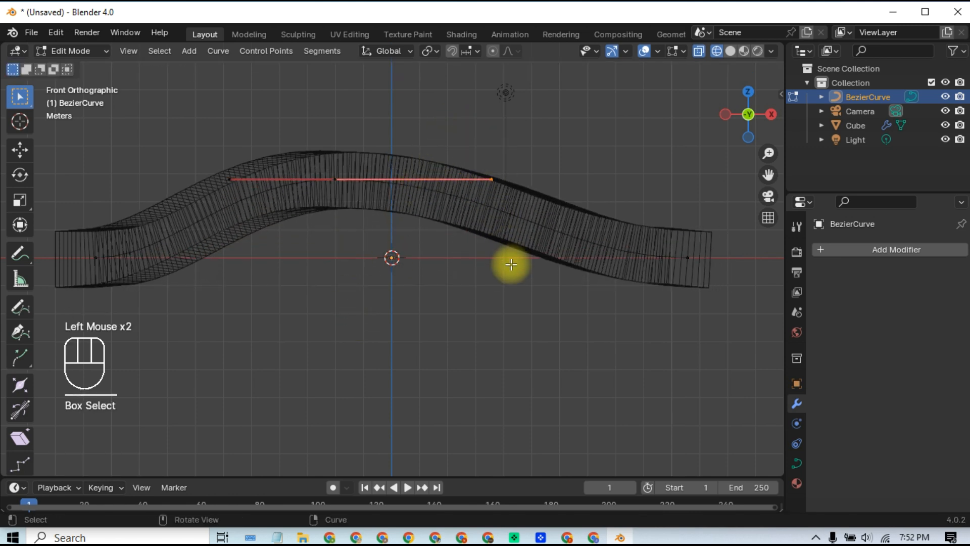
key(g)
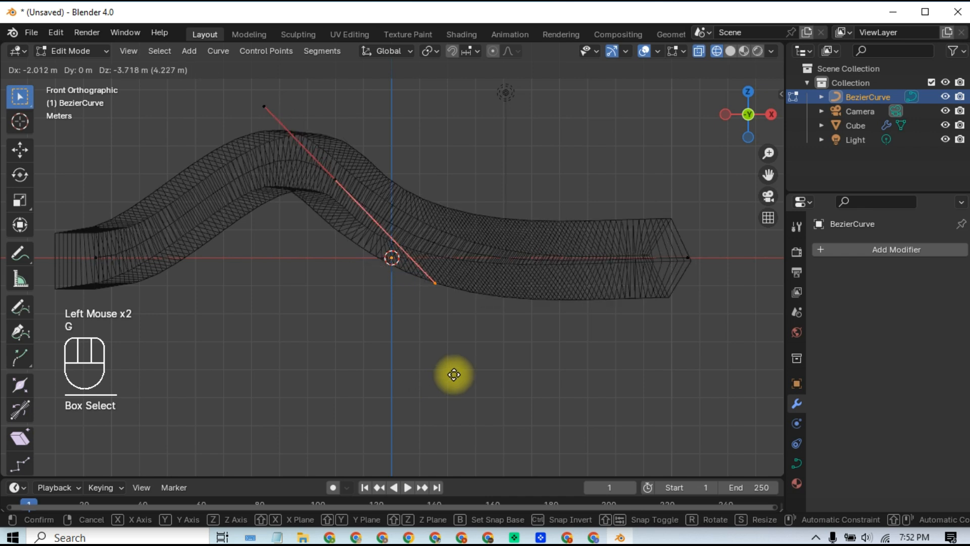
click(453, 372)
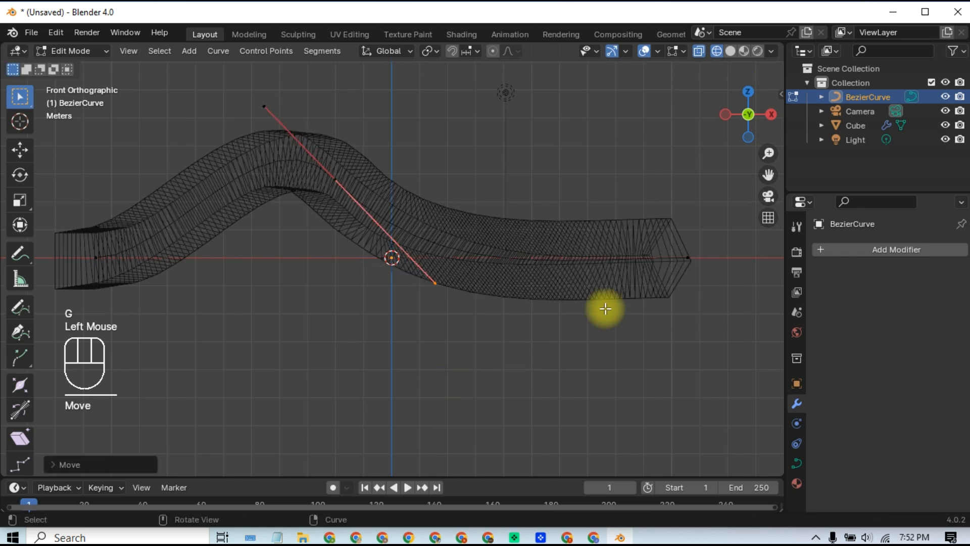
- Switch back to opaque solid shading without X-ray and return to Object Mode
click(699, 50)
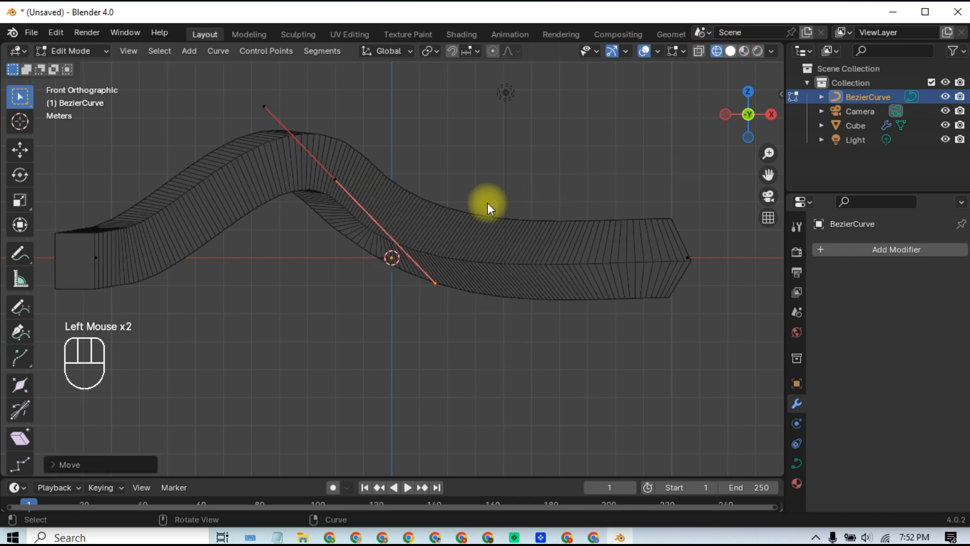
click(485, 209)
mouse_move(481, 210)
middle_down()
mouse_move(472, 369)
mouse_move(496, 186)
mouse_move(522, 145)
mouse_move(537, 268)
middle_up()
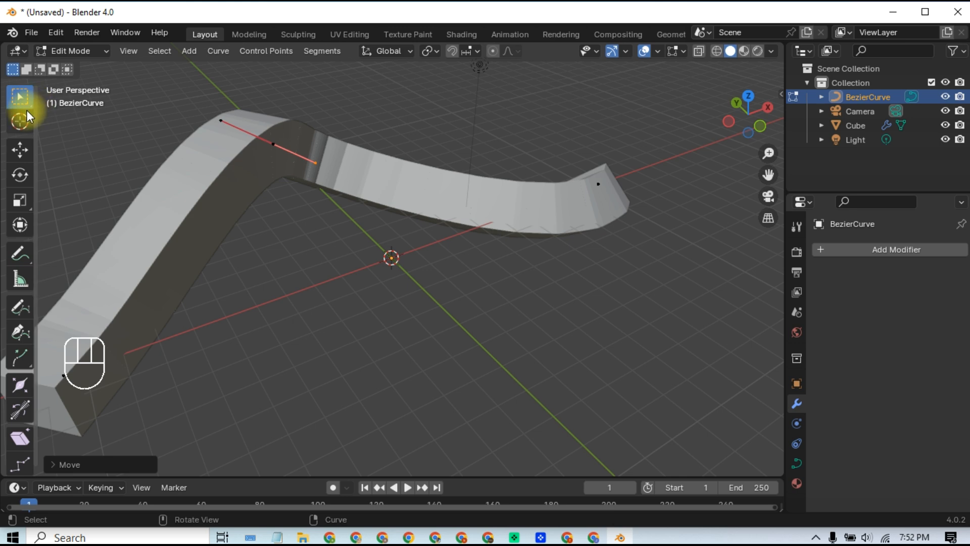
click(74, 49)
click(75, 66)
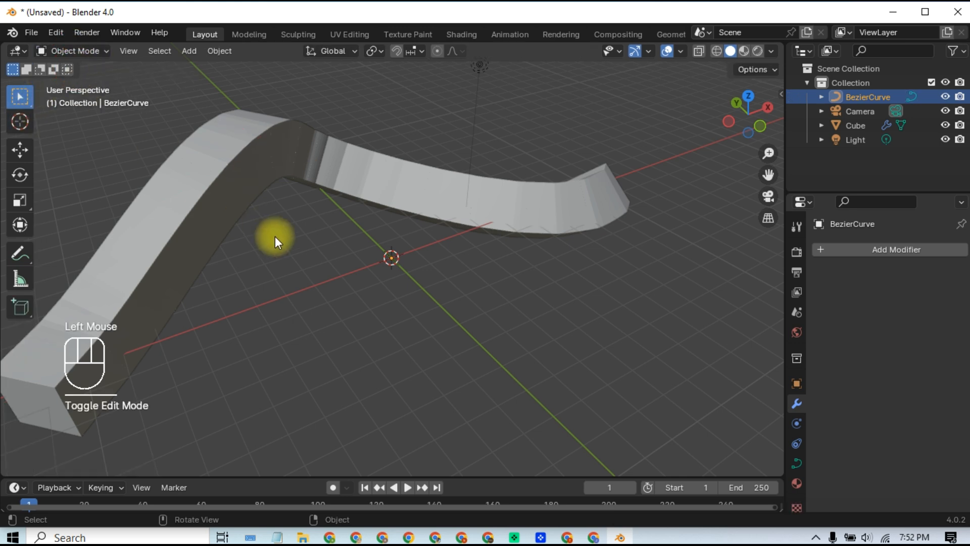
- Display the bent cube array in wireframe with X-ray and select BezierCurve
double_click(379, 347)
scroll(366, 328, down, 2)
middle_drag(365, 329, 343, 238)
click(198, 255)
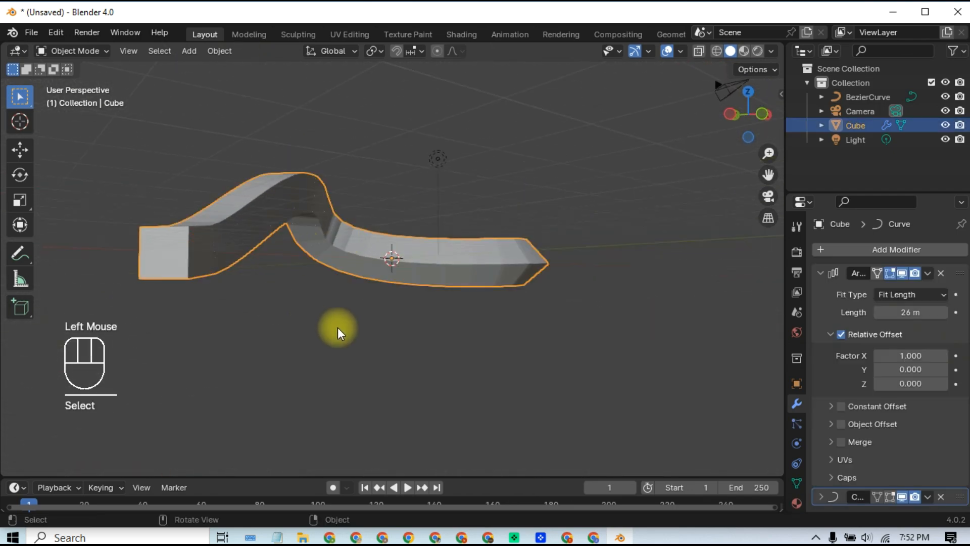
click(717, 51)
click(699, 51)
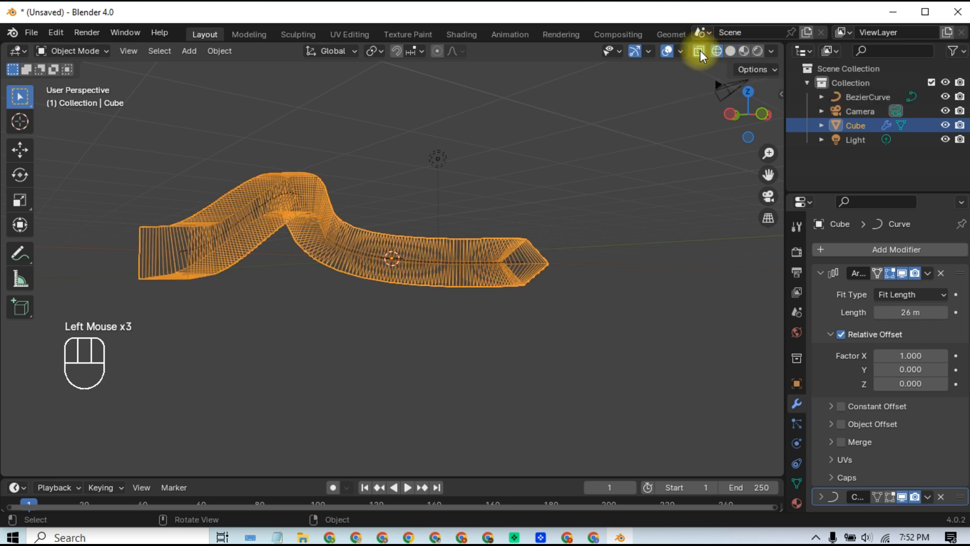
click(838, 97)
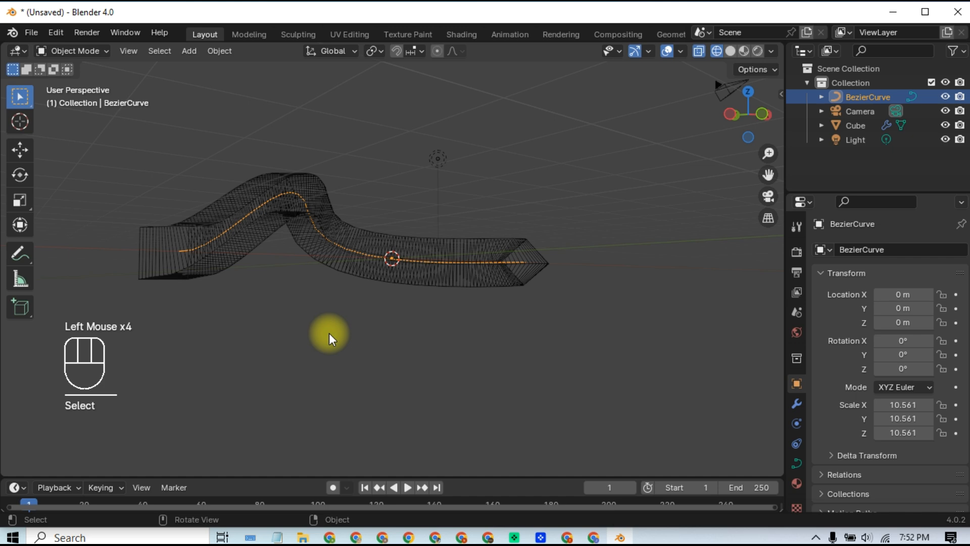
- In top view, move the BezierCurve's −X end point with both handles about 3.6 m toward +X and 2.9 m toward −Y
key(KP_7)
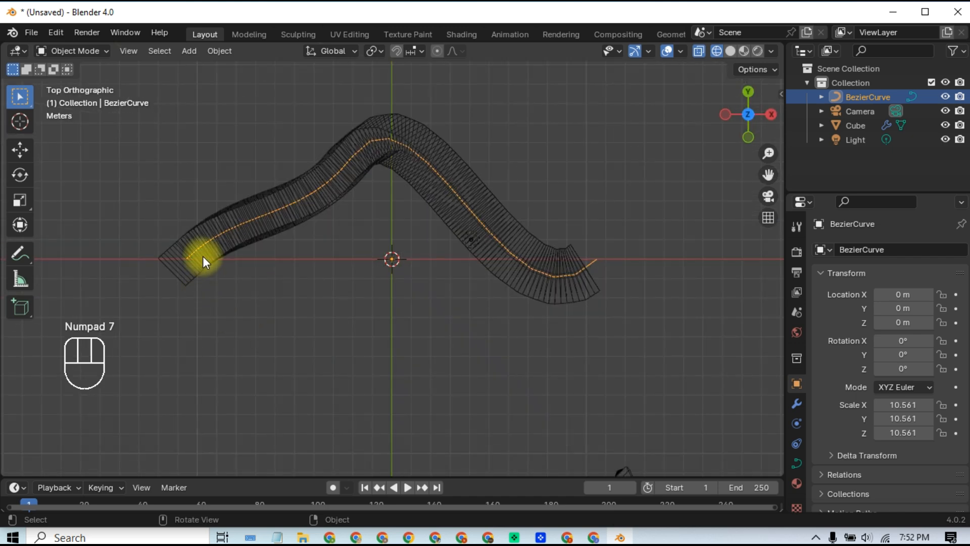
click(197, 251)
click(198, 249)
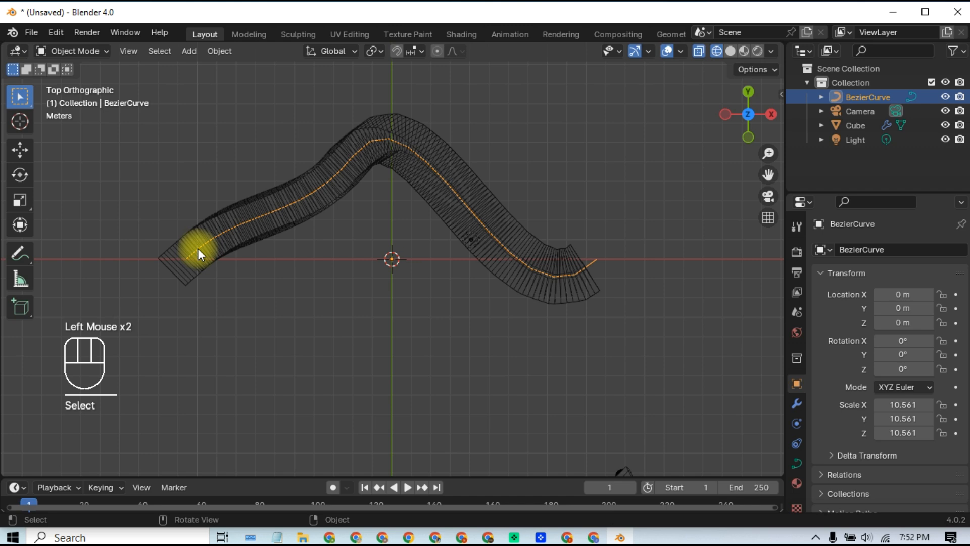
key(Tab)
drag(138, 230, 204, 291)
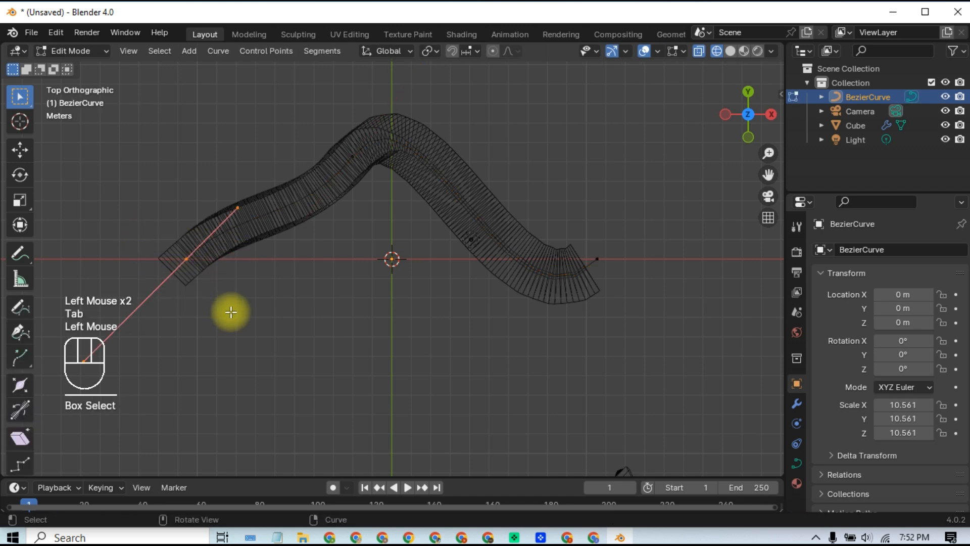
key(g)
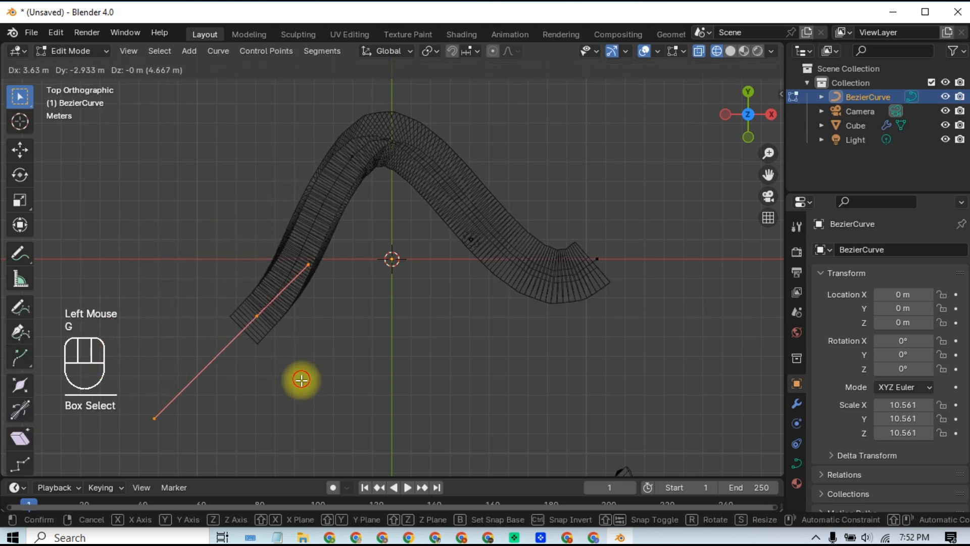
click(339, 264)
- Swing the moved end point's inner handle over to the −X, +Y side of the point
drag(338, 287, 287, 223)
key(g)
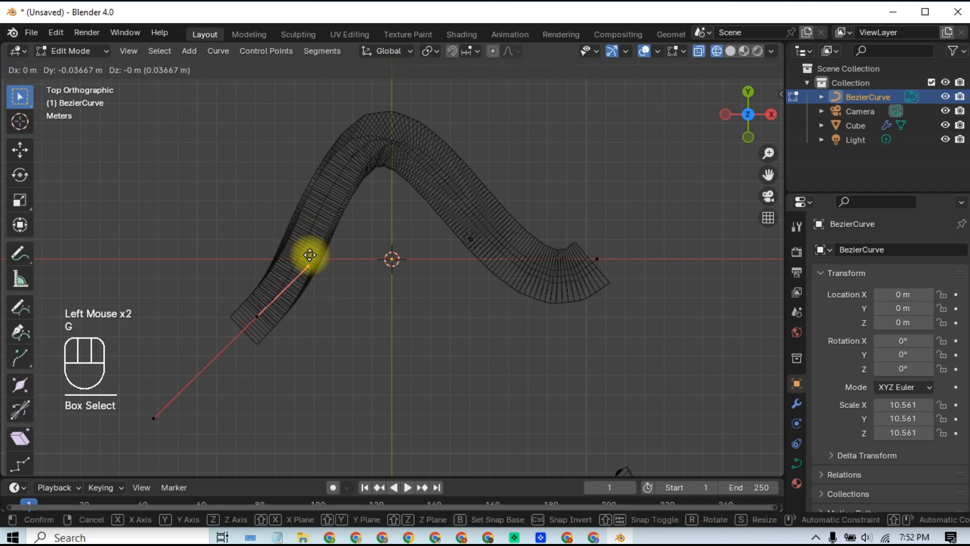
click(200, 222)
- Adjust the end point's outer handle and extrude a new curve point about 8 m toward +X and 2.6 m toward −Y
drag(306, 436, 394, 404)
click(397, 383)
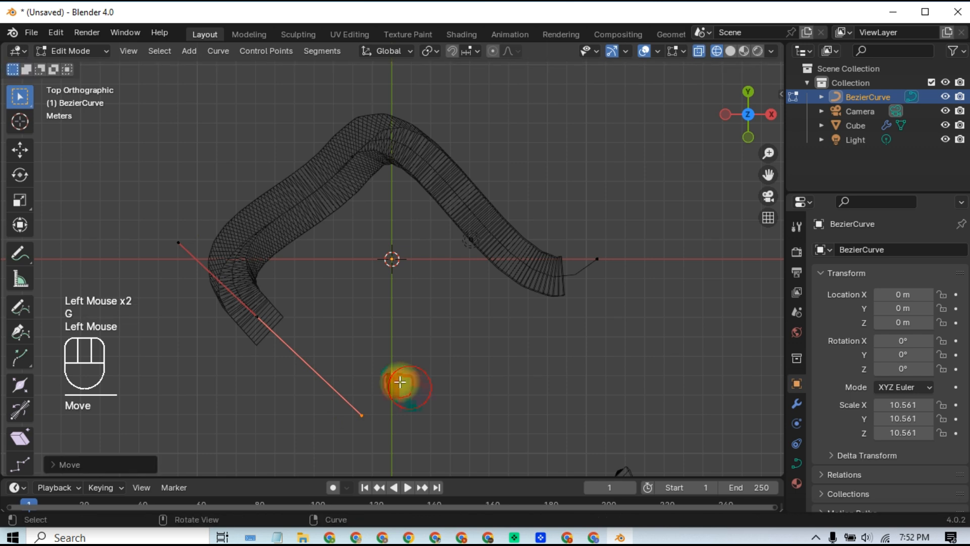
key(e)
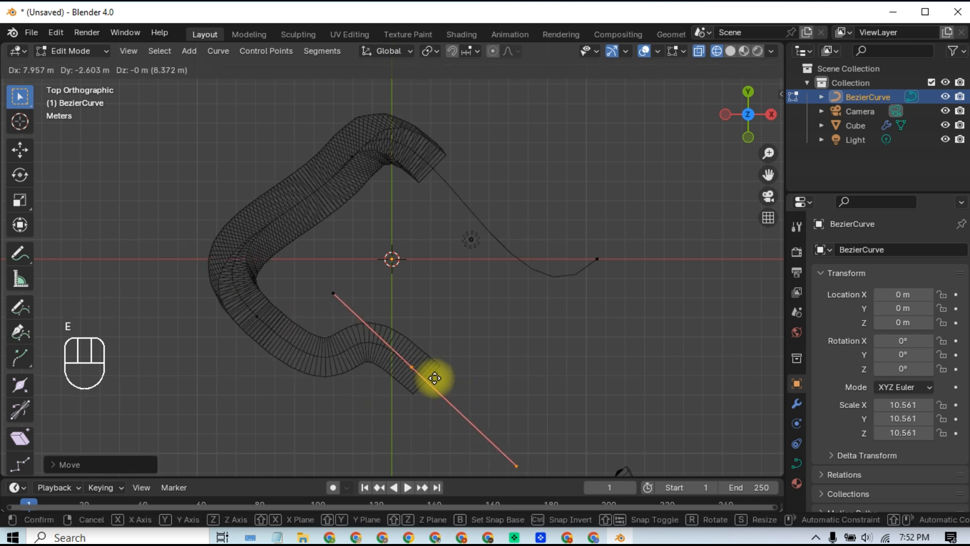
click(437, 377)
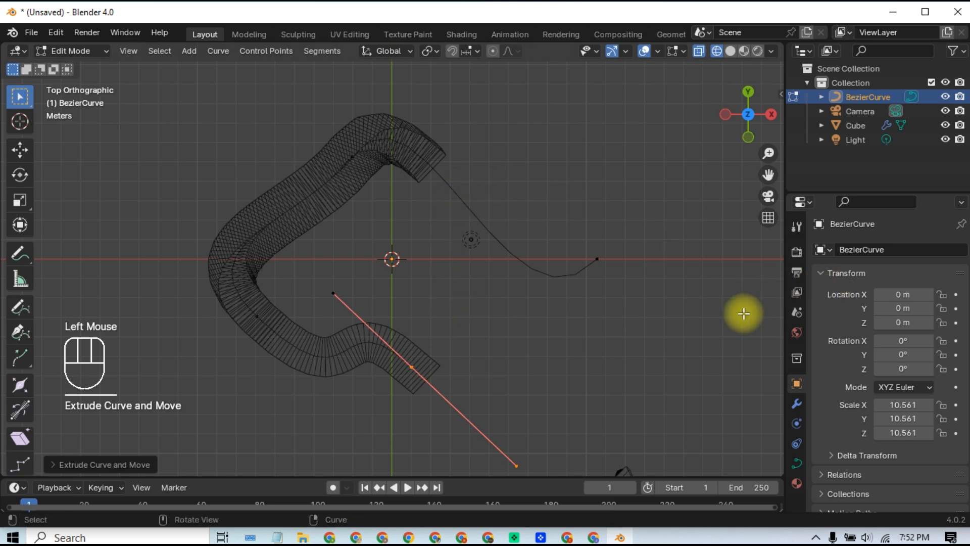
- Return to Object Mode and set the cube's Array modifier fit length to 39 m
key(Tab)
click(434, 358)
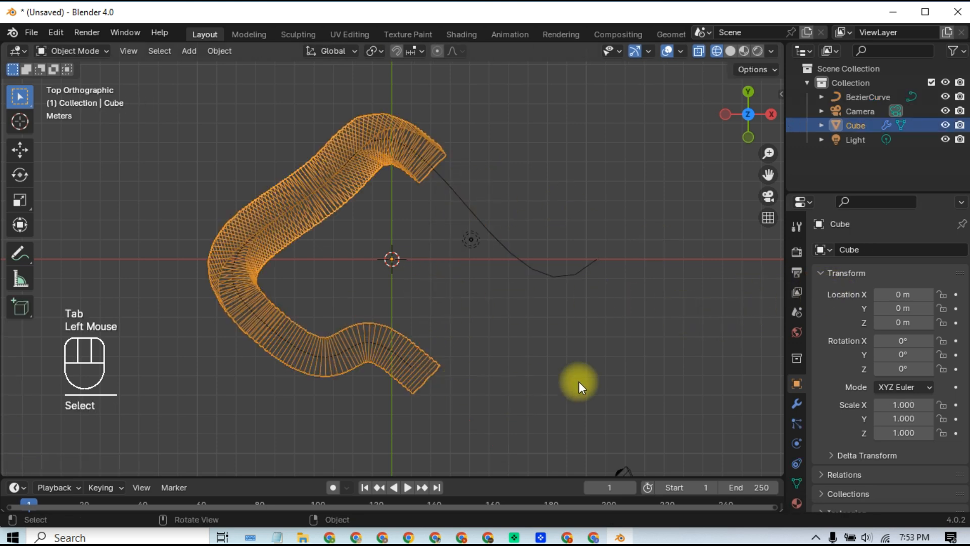
click(797, 402)
drag(920, 314, 237, 328)
click(449, 392)
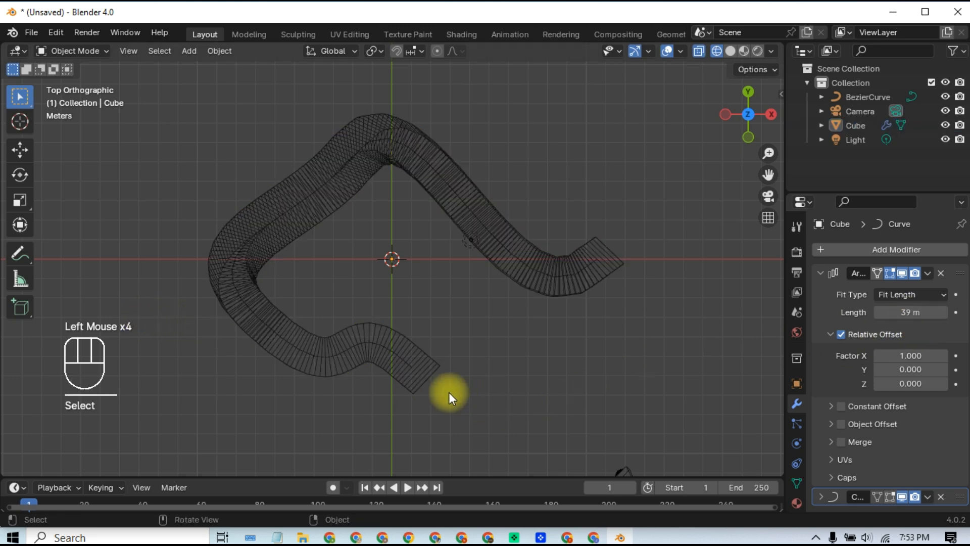
- Edit the BezierCurve again and extrude its newest end point about 9.7 m toward +X and 1.5 m toward +Y
click(407, 361)
click(407, 363)
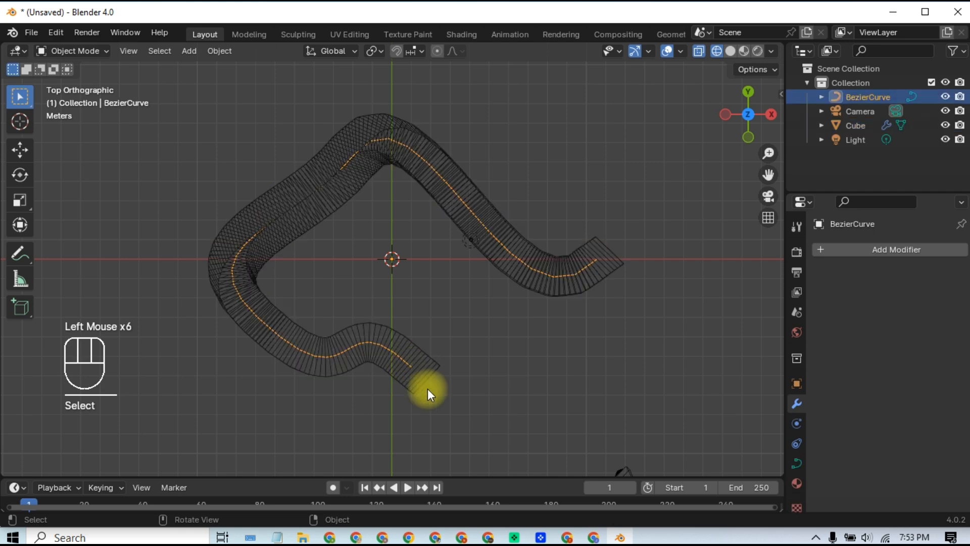
key(Tab)
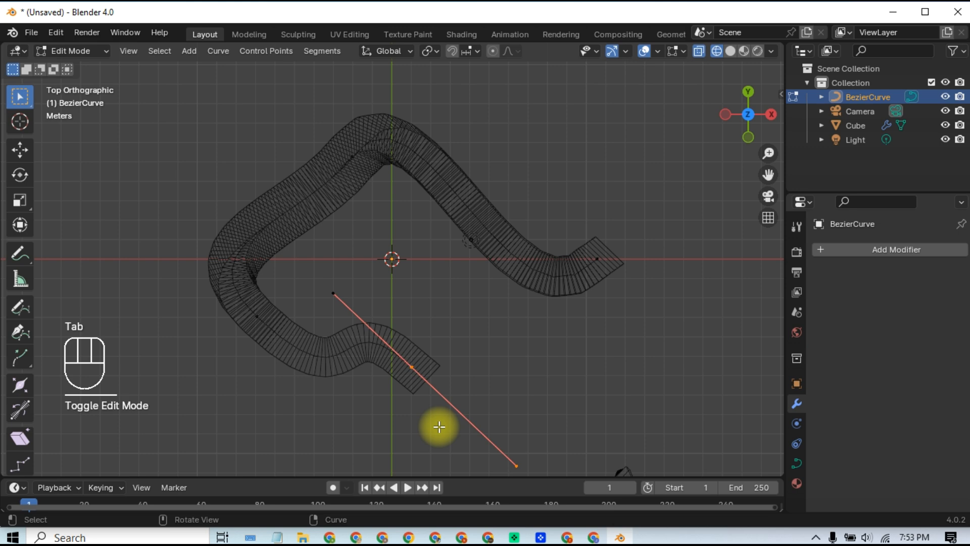
key(e)
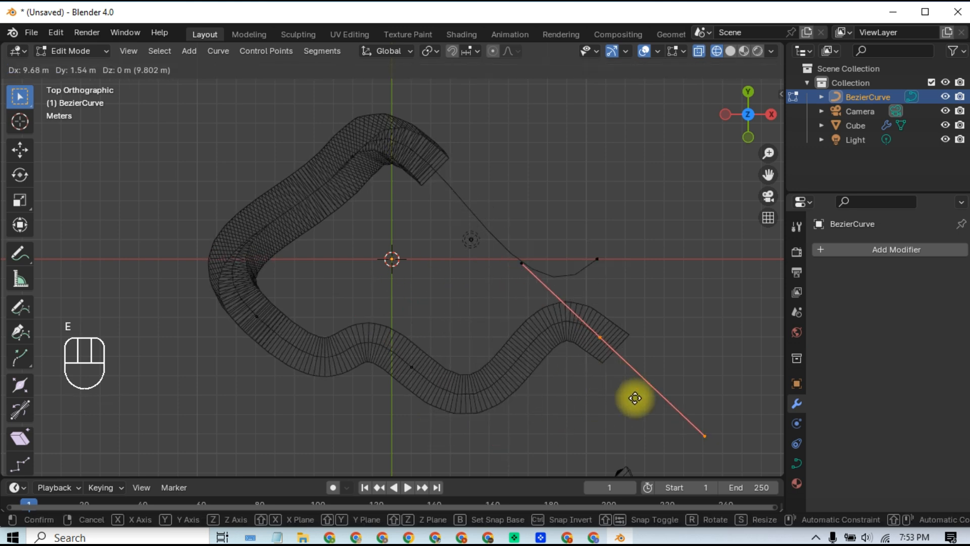
click(633, 397)
- Move the new end point's inner handle over to the point's −Y side and return to Object Mode
drag(503, 250, 540, 280)
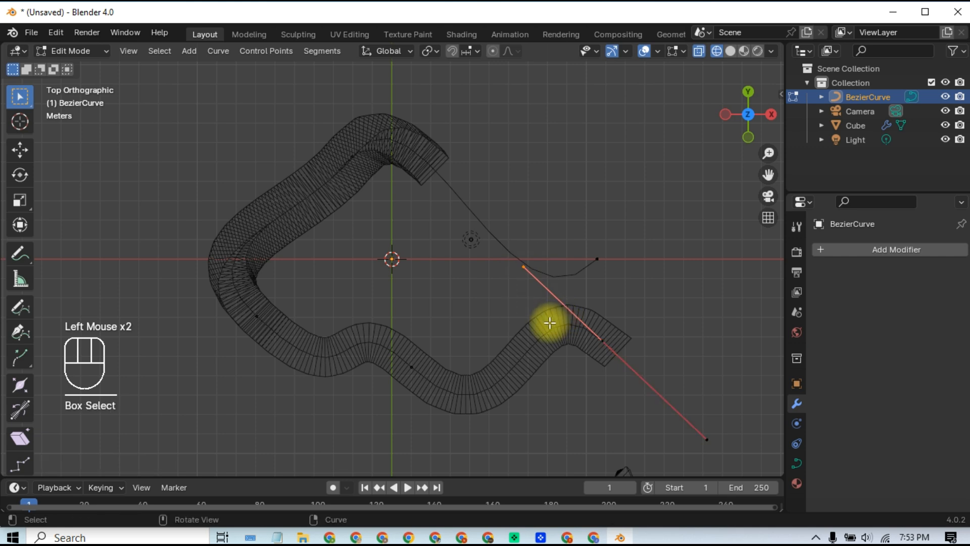
key(g)
click(563, 441)
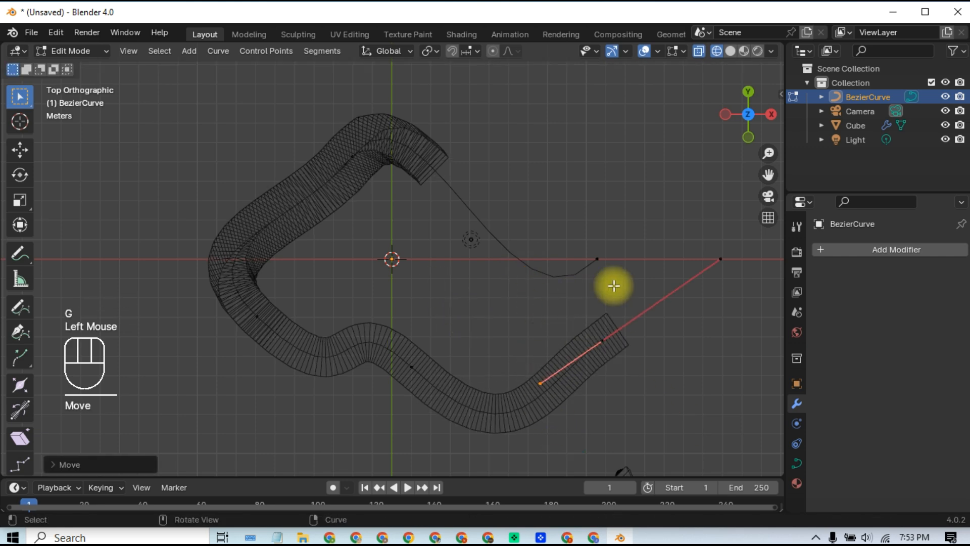
key(Tab)
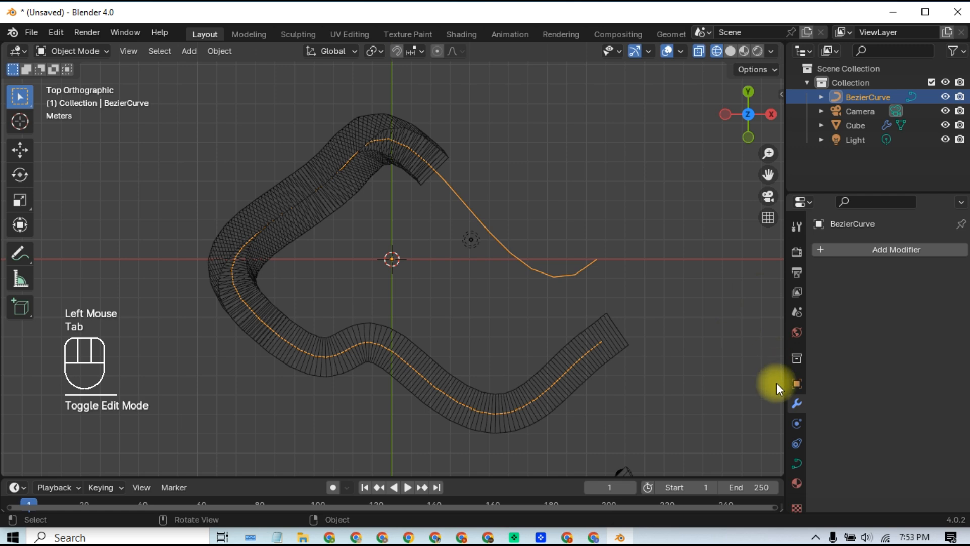
- Select the cube and set its Array modifier fit length to 48 m
click(796, 423)
click(796, 443)
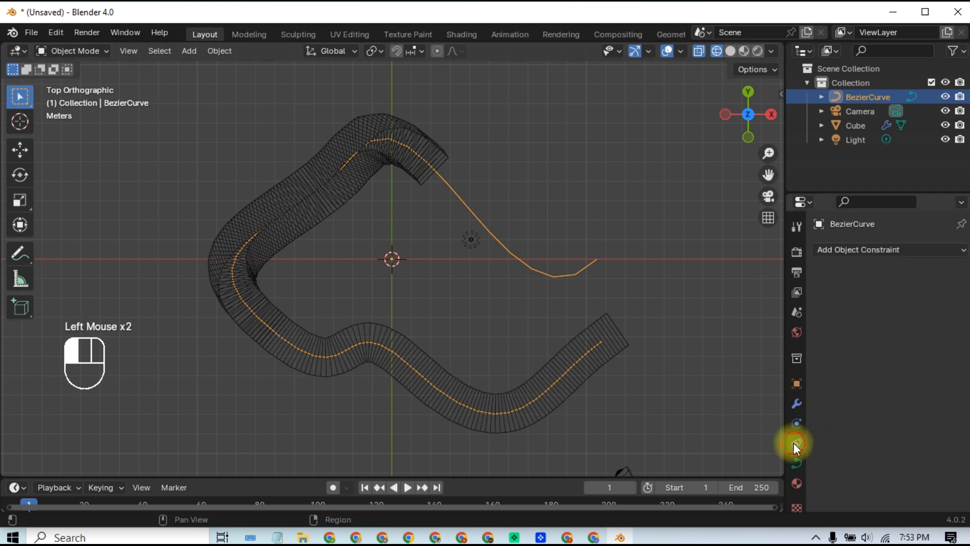
click(795, 425)
click(801, 403)
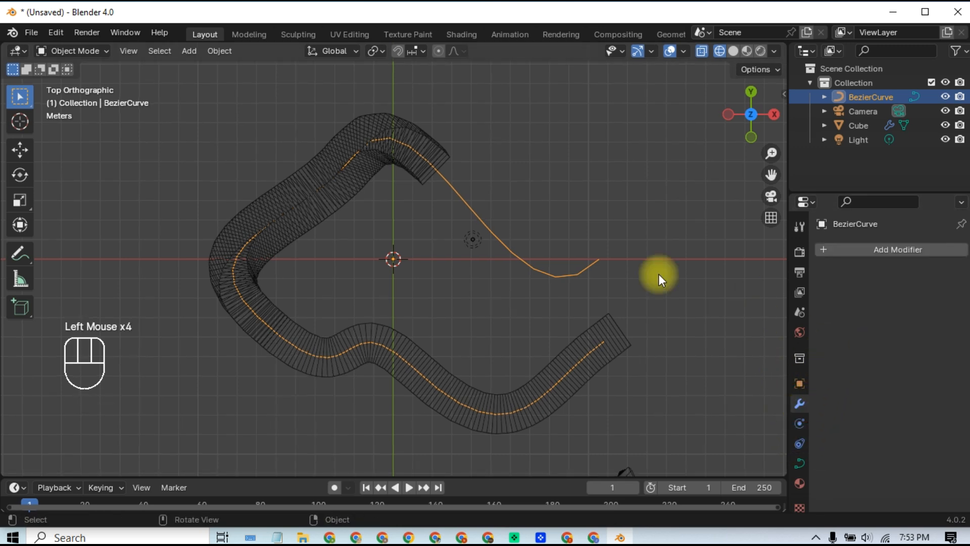
click(435, 154)
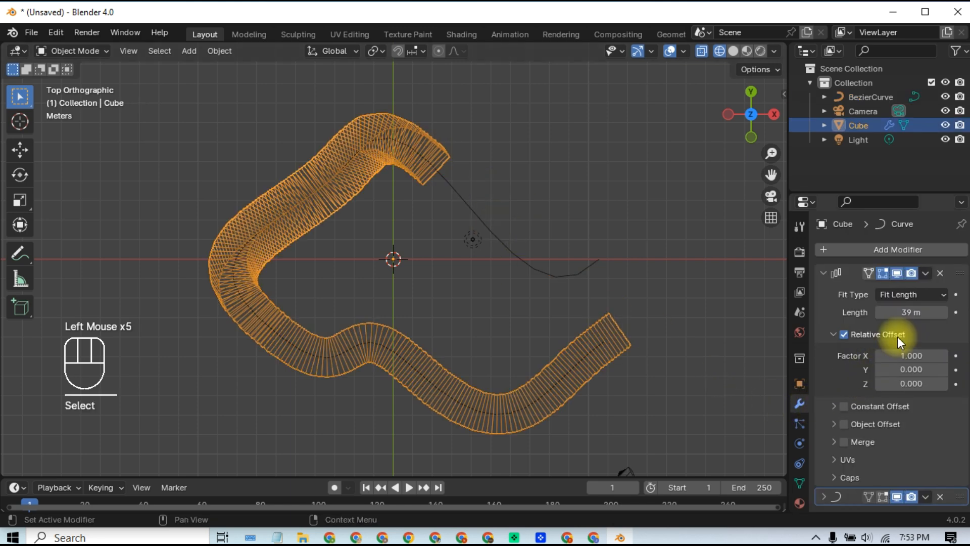
drag(904, 312, 199, 323)
- In front view, lower the first extruded point of the BezierCurve with both handles about 2.7 m
key(KP_1)
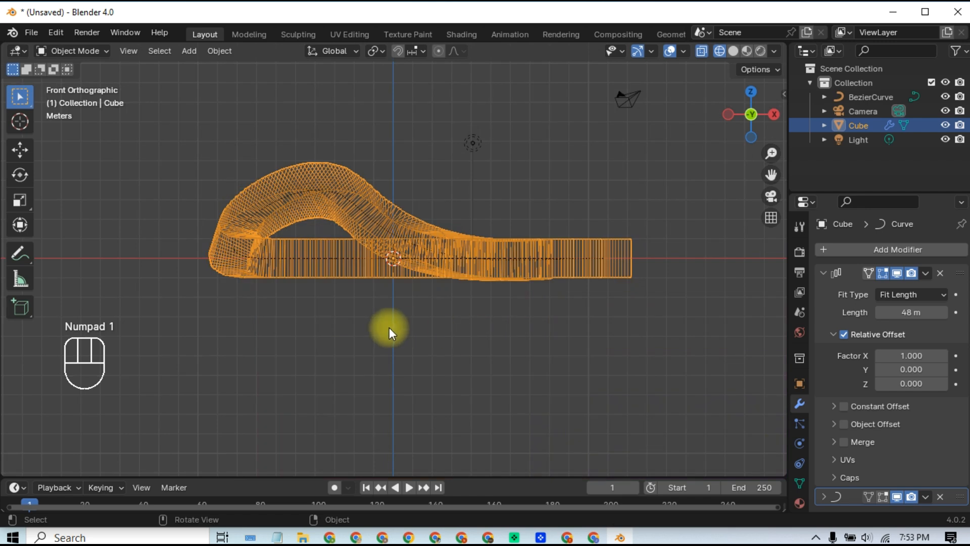
click(362, 295)
click(370, 262)
click(371, 260)
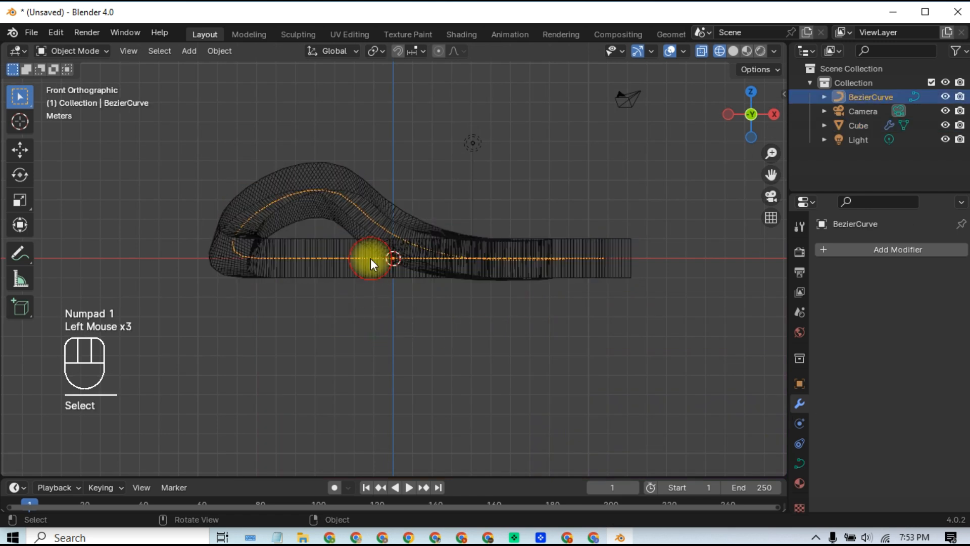
key(Tab)
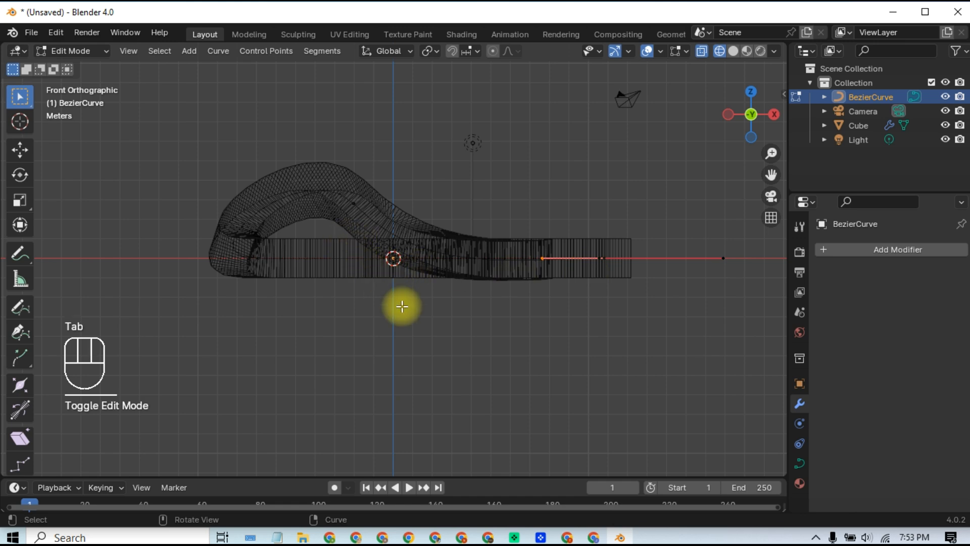
mouse_move(409, 331)
middle_down()
mouse_move(413, 381)
mouse_move(417, 342)
middle_up()
drag(403, 281, 427, 385)
key(KP_1)
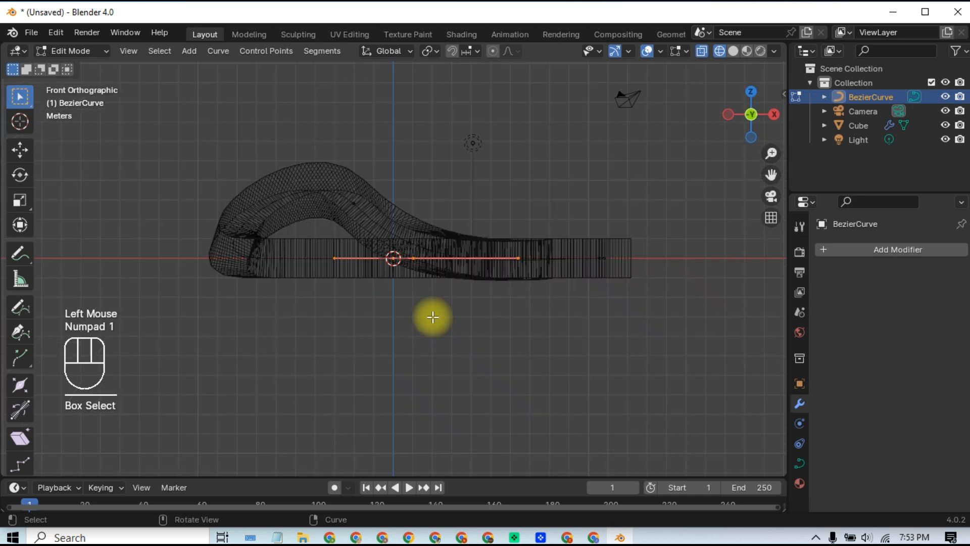
key(g)
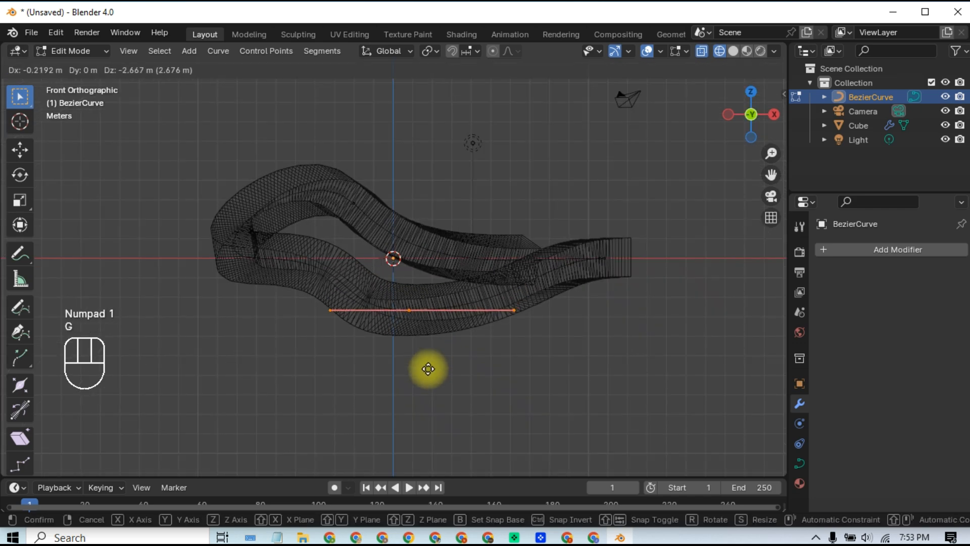
click(427, 368)
- Select the curve's last extruded end point with both handles and raise it along the Z axis
middle_drag(515, 373, 441, 379)
drag(631, 233, 572, 283)
click(609, 347)
middle_drag(609, 340, 610, 370)
drag(537, 414, 578, 362)
key(g)
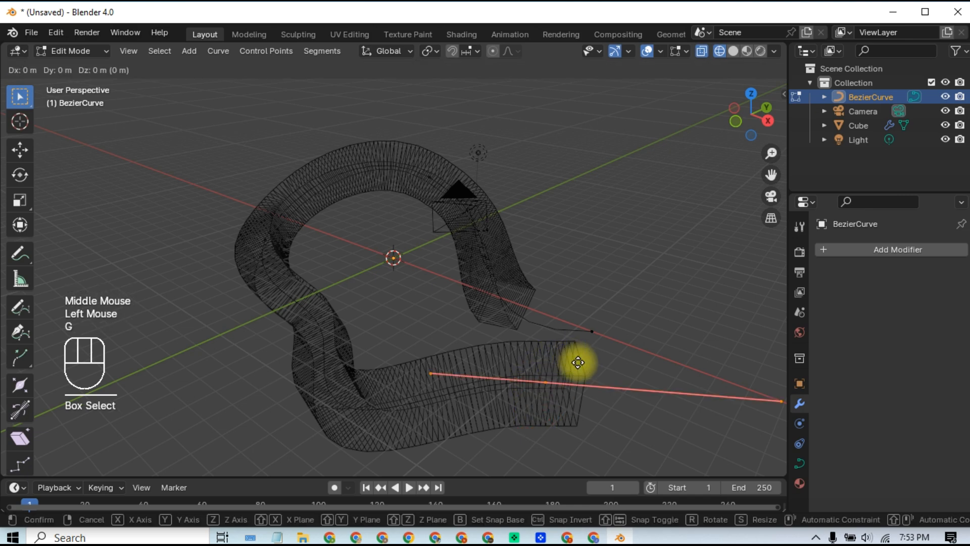
key(z)
click(580, 261)
middle_drag(573, 386, 576, 342)
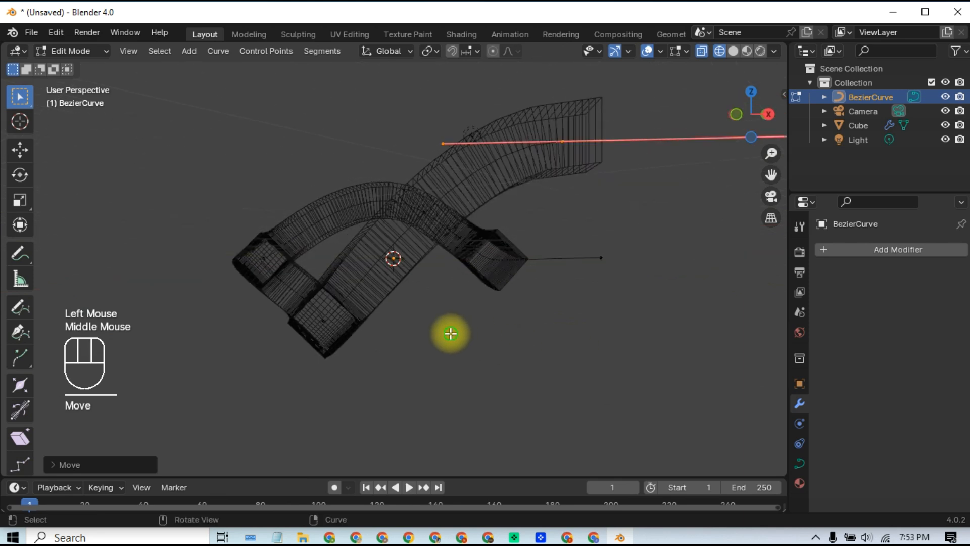
middle_drag(450, 333, 450, 338)
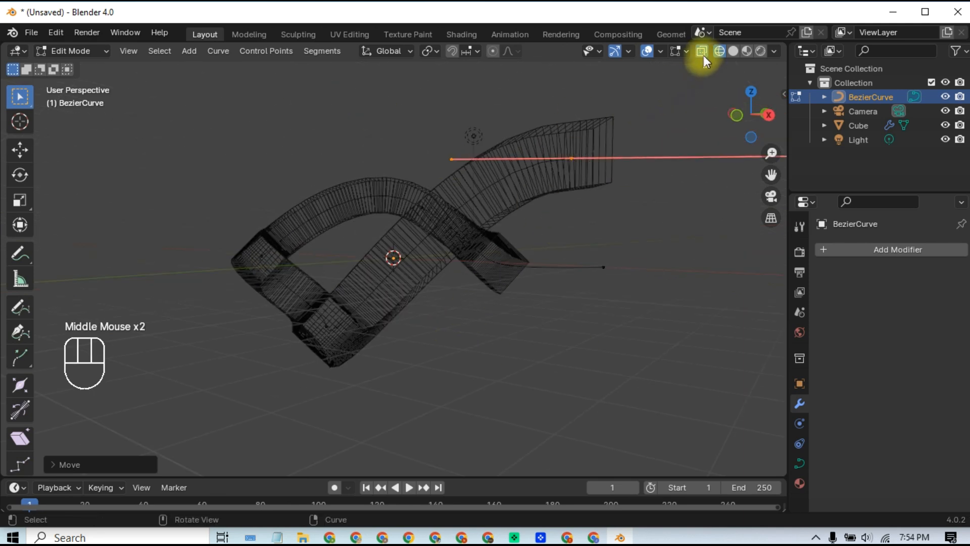
- Return to Object Mode, turn off X-ray and display the model in solid shading
click(73, 51)
click(81, 67)
click(702, 51)
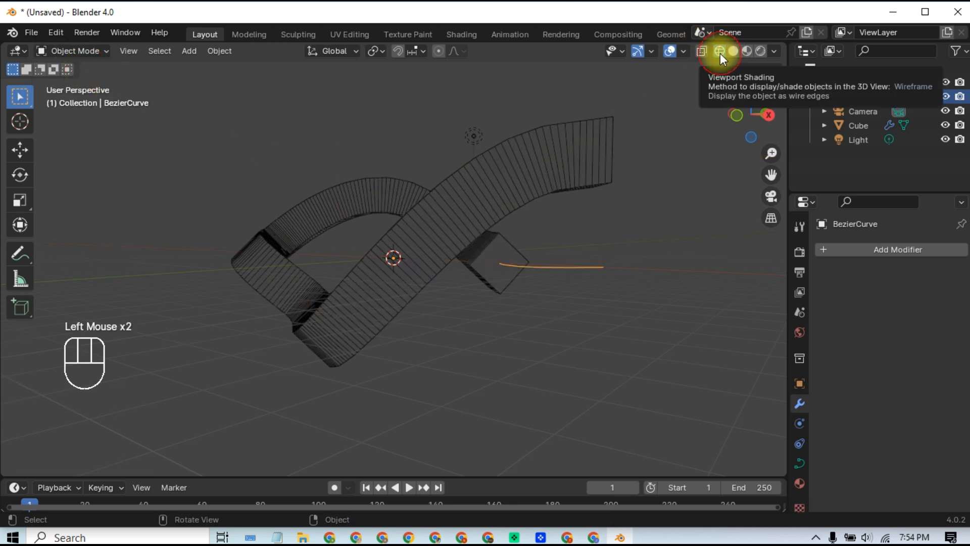
click(736, 52)
click(735, 51)
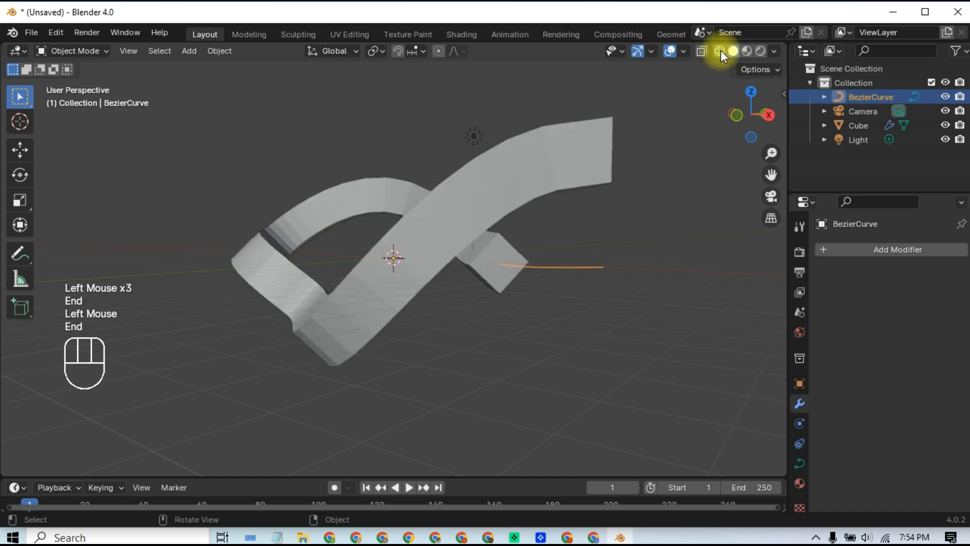
click(721, 51)
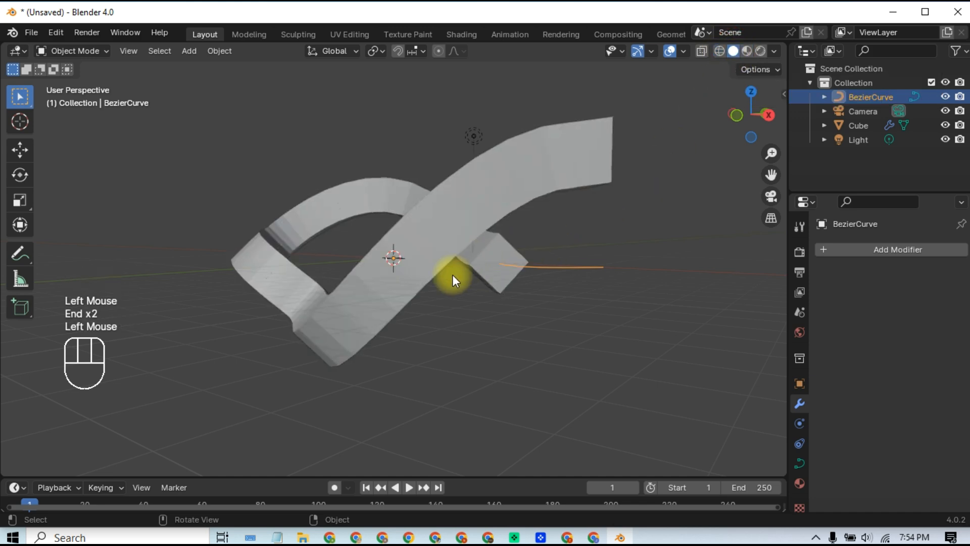
- Select the cube and extend its Array modifier fit length to 56 m
mouse_move(452, 274)
middle_down()
mouse_move(465, 307)
mouse_move(459, 271)
mouse_move(516, 268)
middle_up()
scroll(430, 285, down, 2)
click(771, 197)
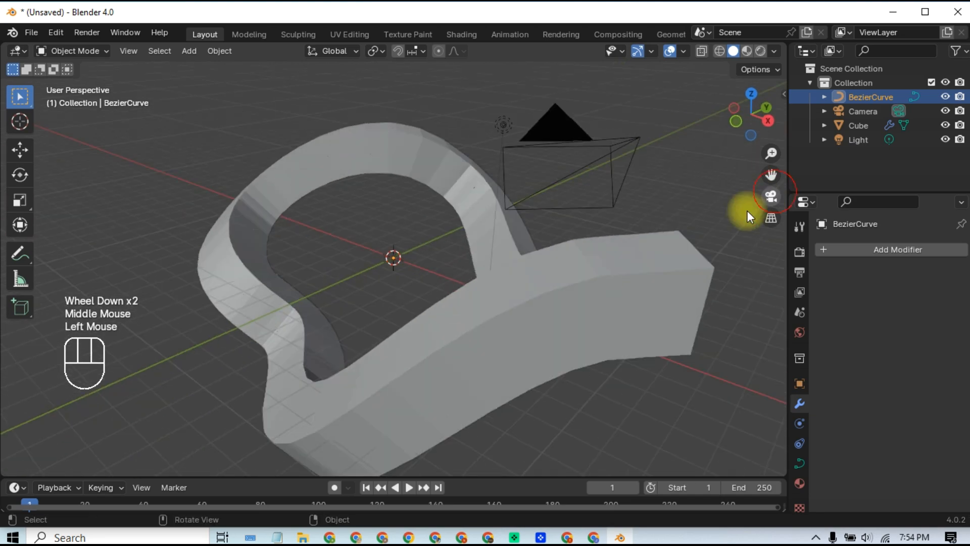
click(772, 197)
middle_drag(541, 283, 549, 362)
scroll(545, 349, up, 2)
shift+scroll(558, 361, up, 1)
scroll(544, 348, up, 1)
mouse_move(550, 362)
shift+middle_down()
mouse_move(548, 373)
mouse_move(553, 359)
shift+middle_up()
click(480, 257)
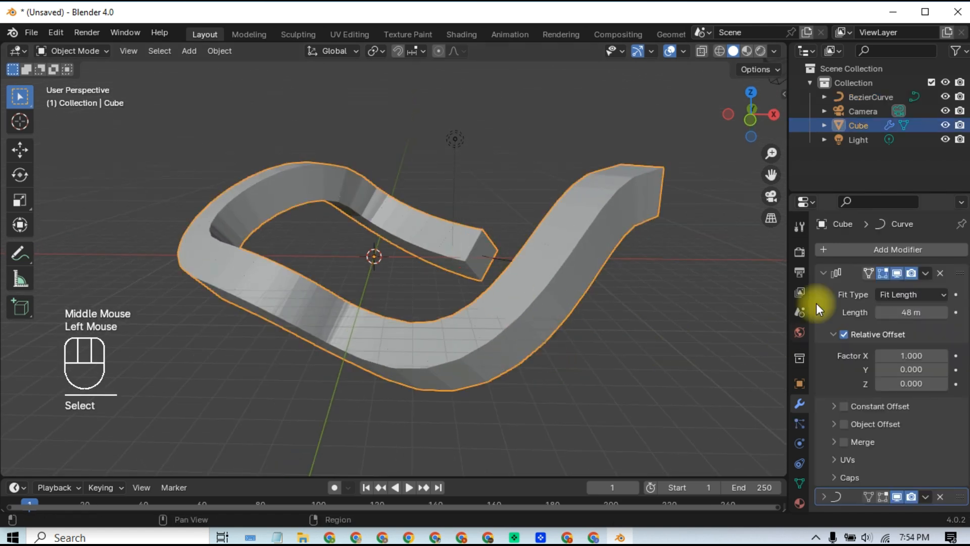
drag(894, 313, 184, 336)
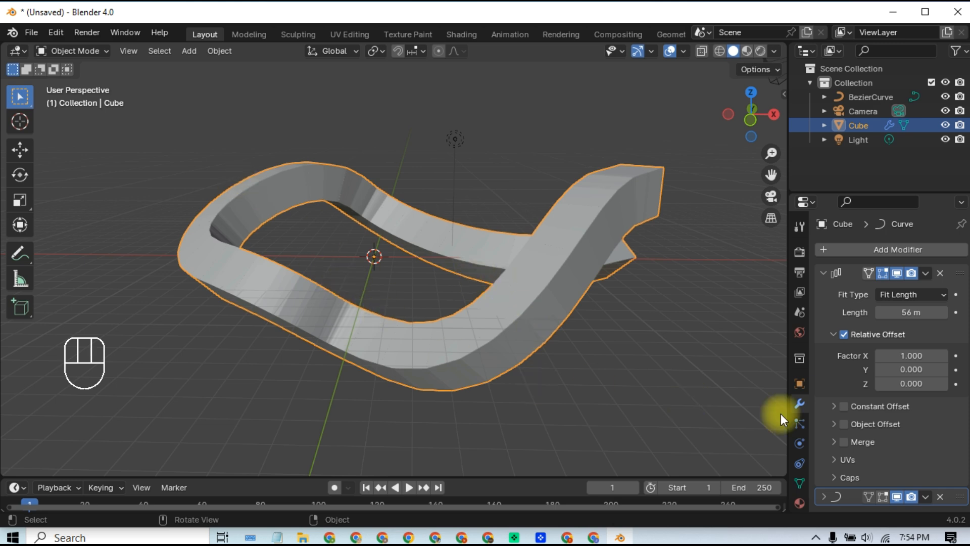
- Try a Subdivision Surface modifier on the cube with the Simple type and viewport level 2, and remove it
click(823, 273)
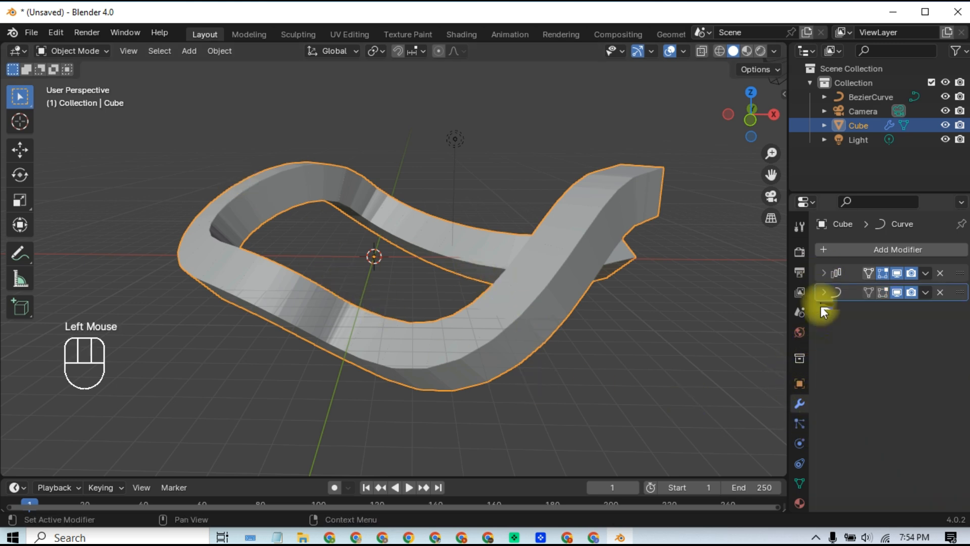
click(823, 249)
mouse_move(823, 248)
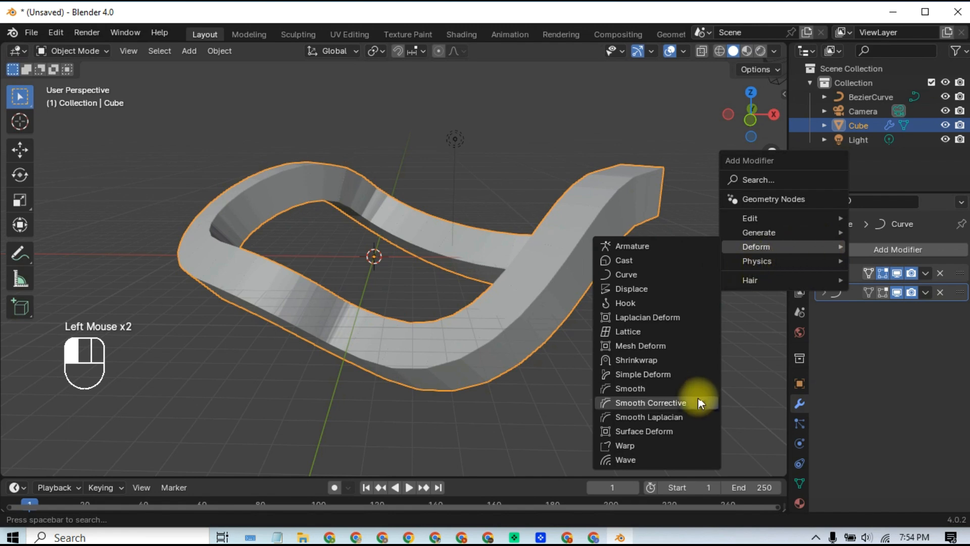
mouse_move(786, 236)
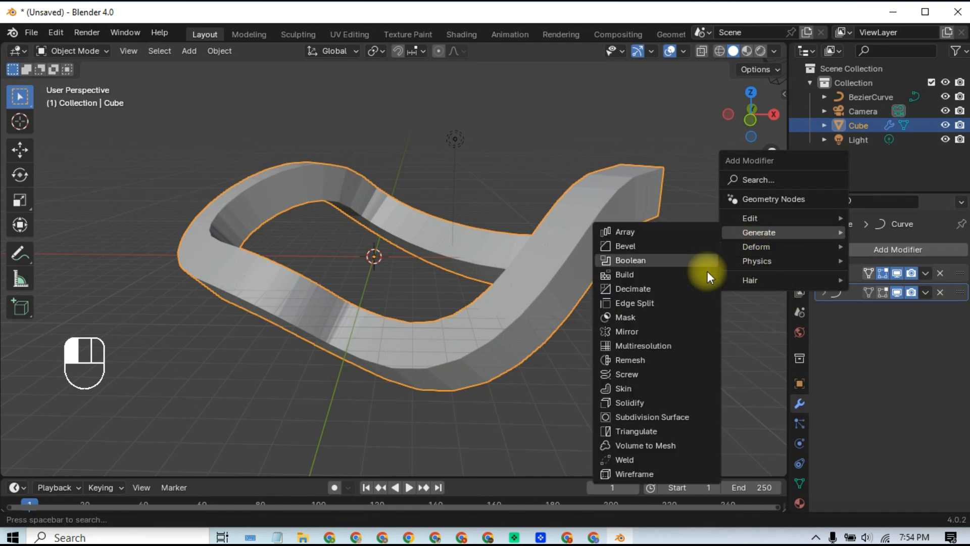
click(692, 417)
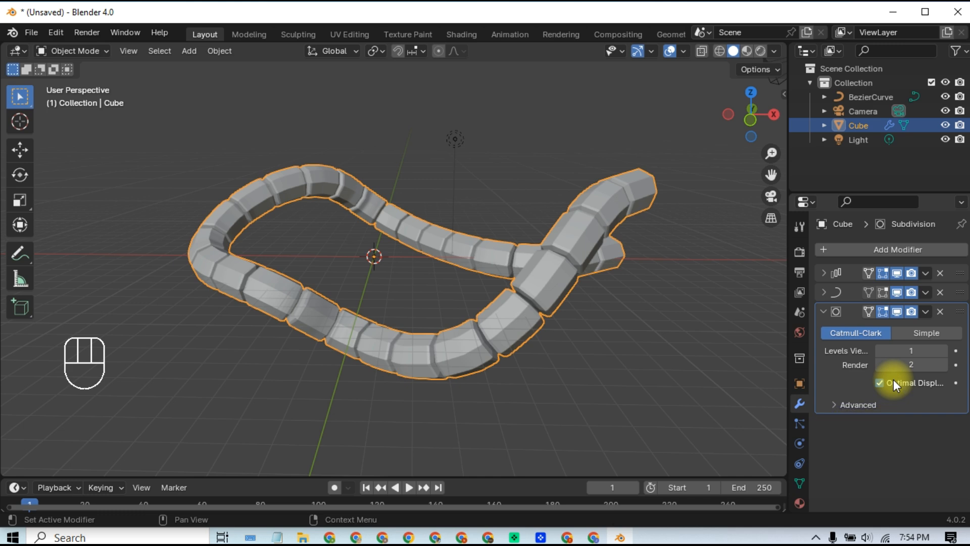
click(920, 336)
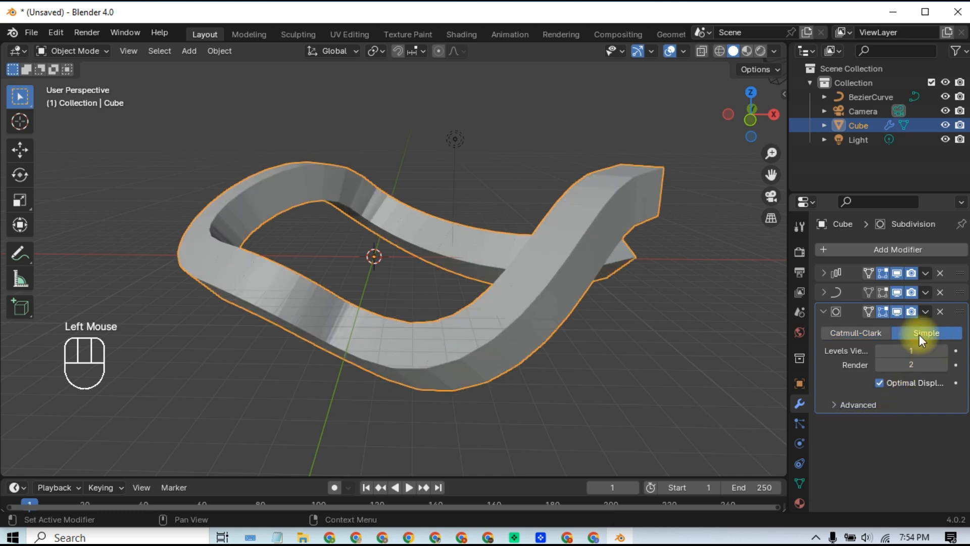
click(944, 350)
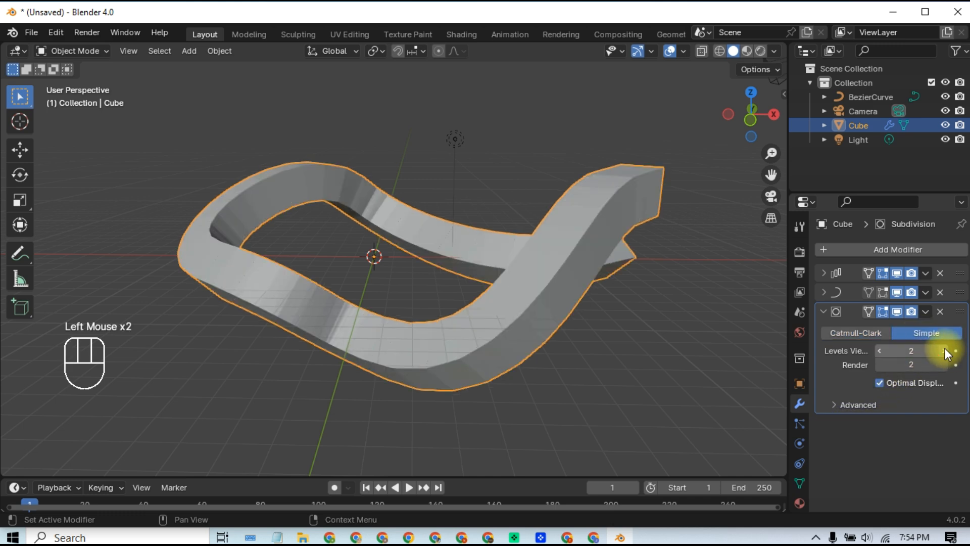
click(941, 312)
- Try Shade Smooth on the cube array and undo it
right_click(444, 348)
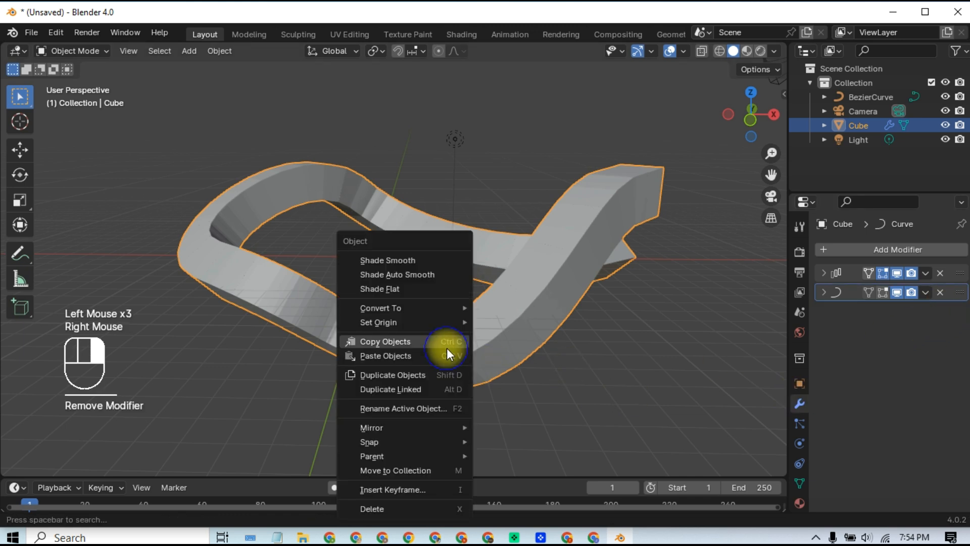
click(404, 260)
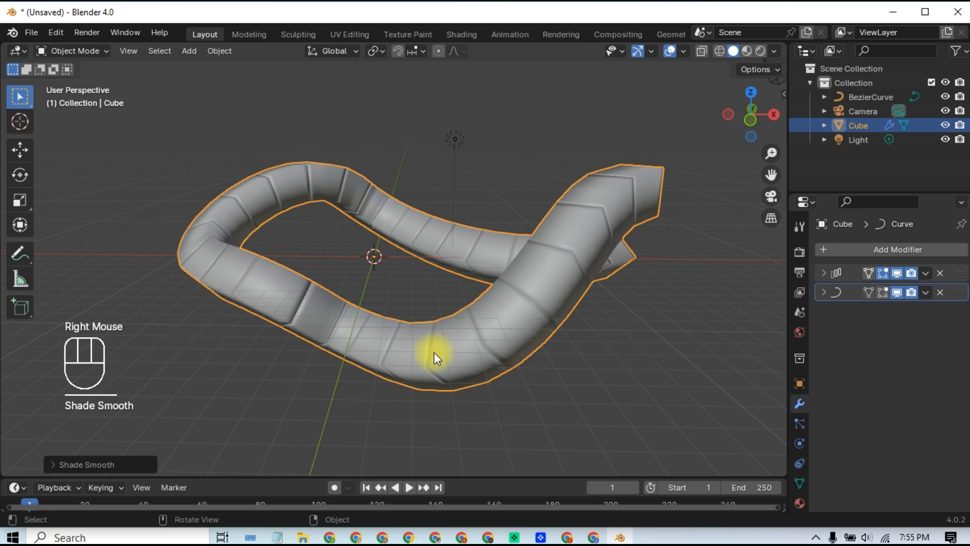
key(ctrl+z)
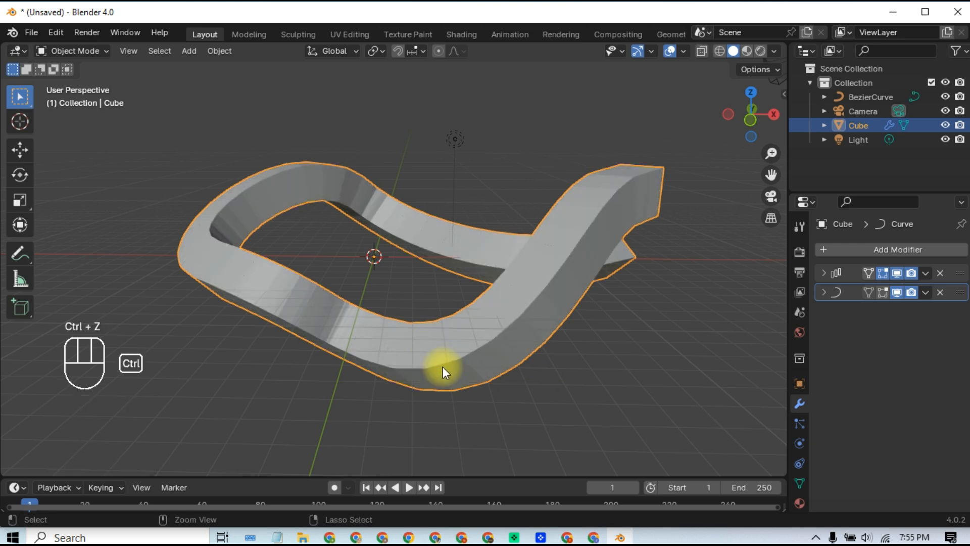
- Switch the viewport to rendered shading and raise the Light about 6.5 m along the Z axis
mouse_move(453, 387)
middle_down()
mouse_move(448, 405)
mouse_move(460, 396)
middle_up()
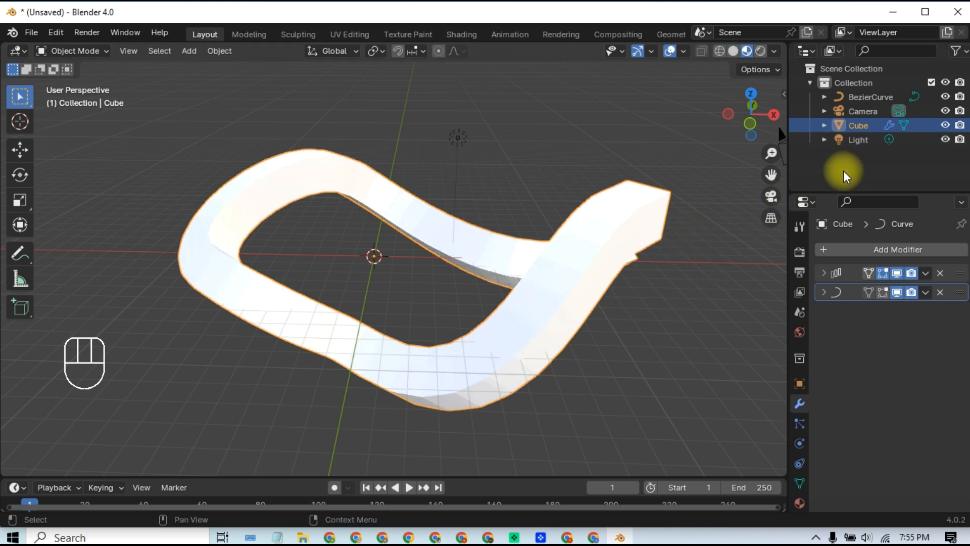
click(759, 51)
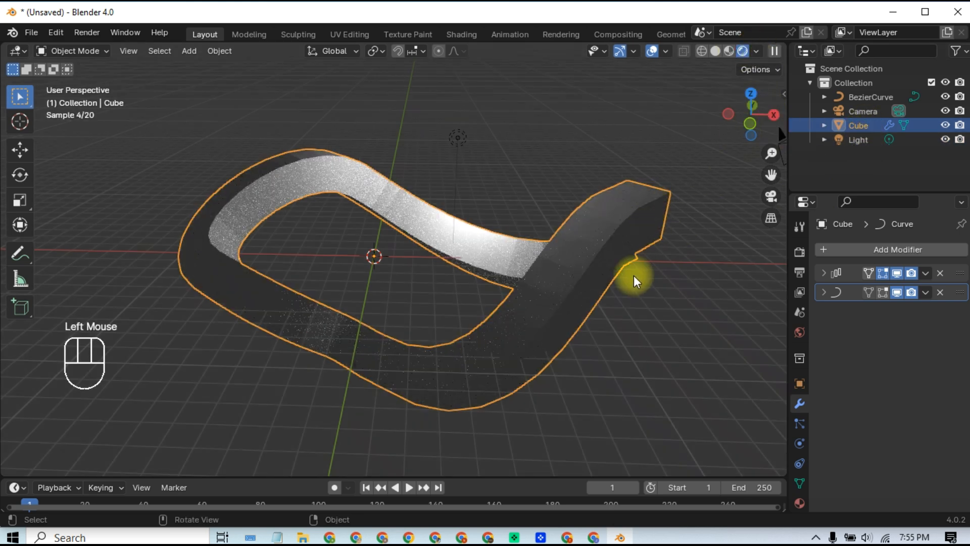
scroll(442, 250, down, 2)
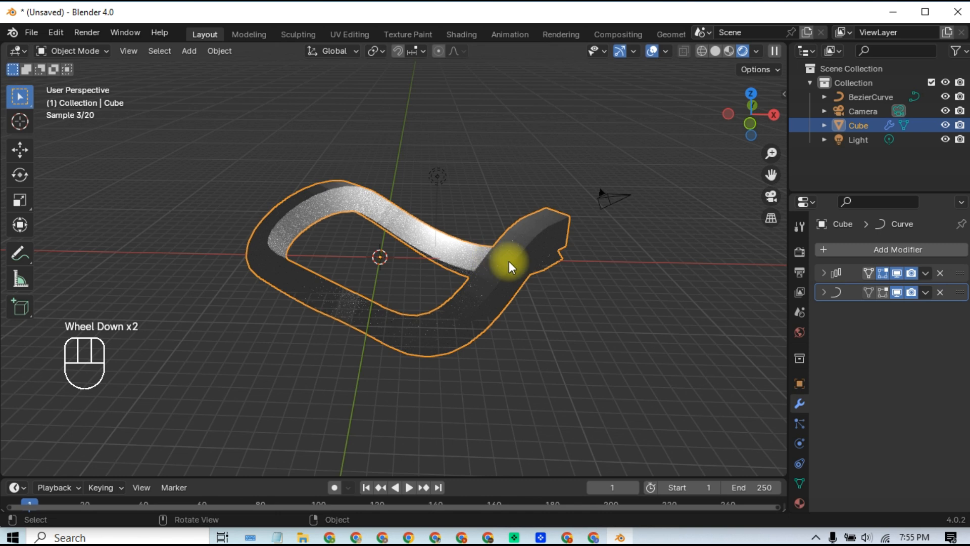
click(443, 175)
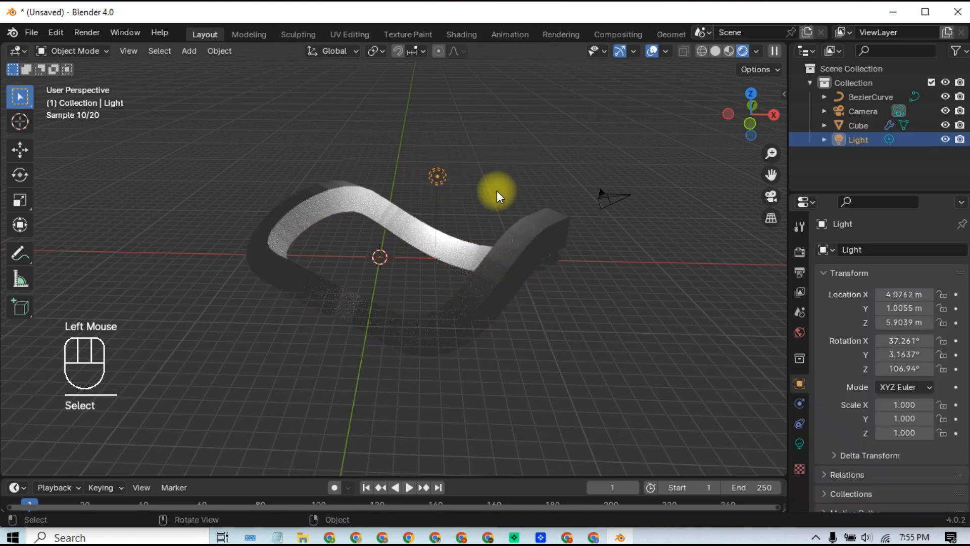
key(g)
key(z)
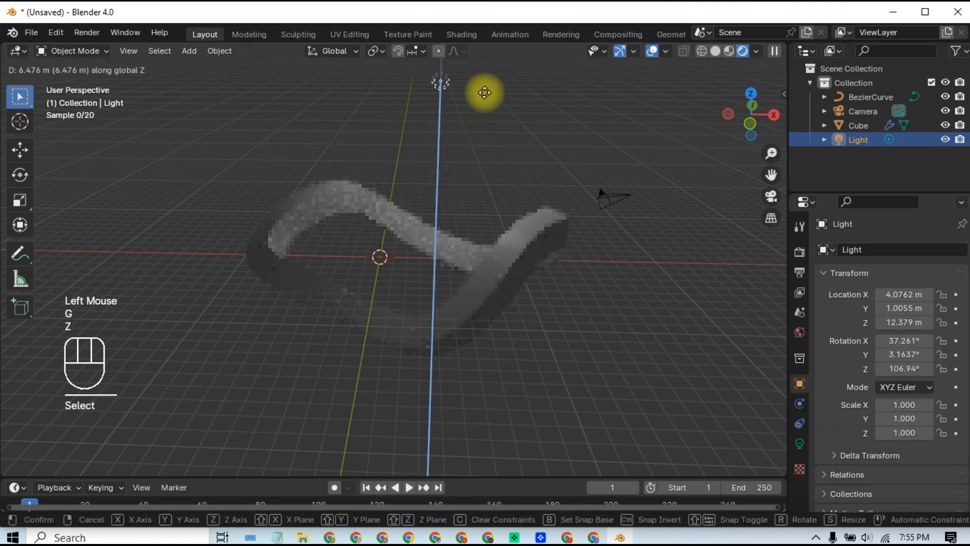
click(484, 92)
- Set the Light's radius to 5 m and its power to 2000 W
click(803, 443)
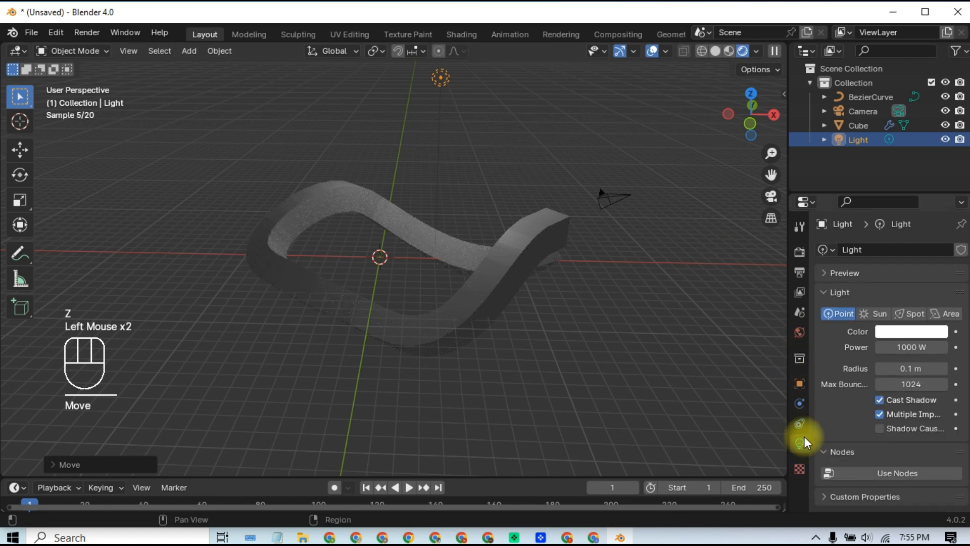
click(894, 367)
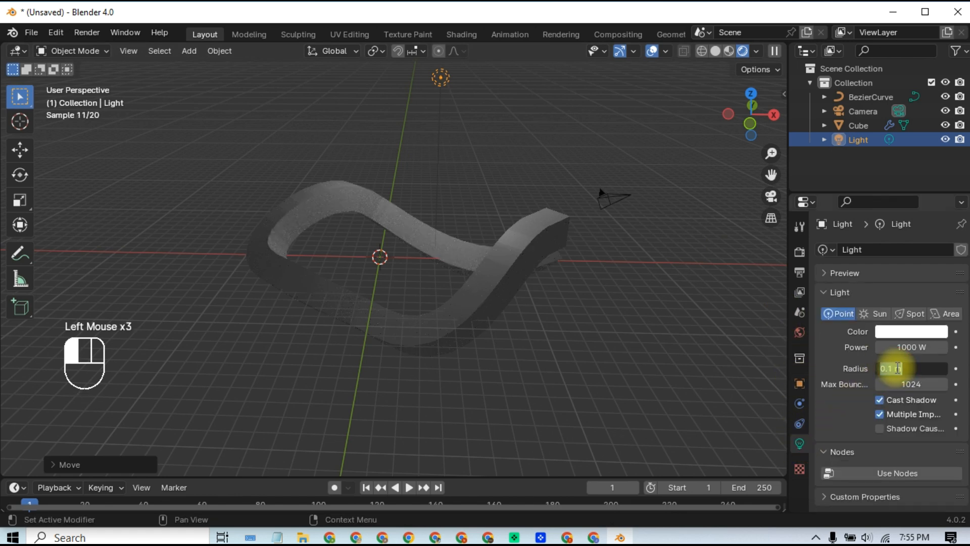
text(5)
key(Return)
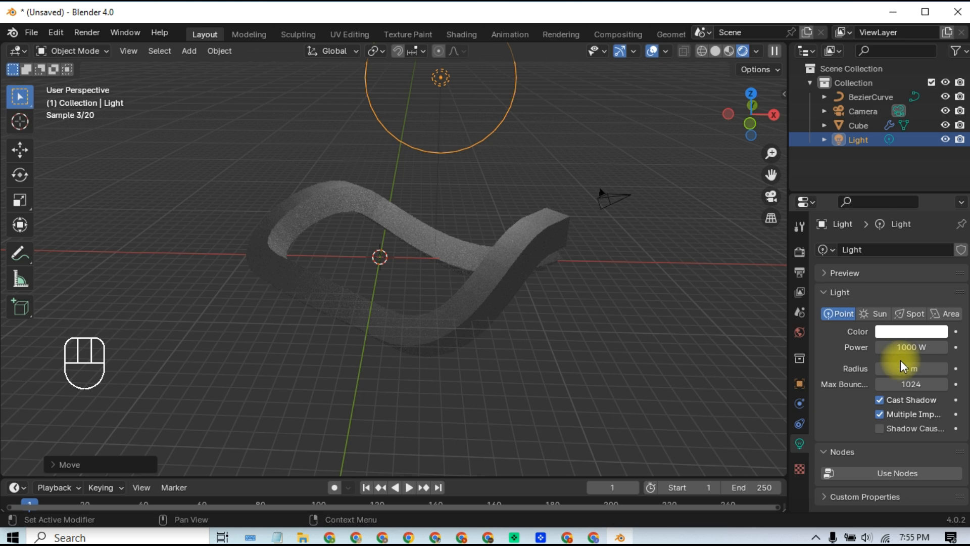
click(900, 347)
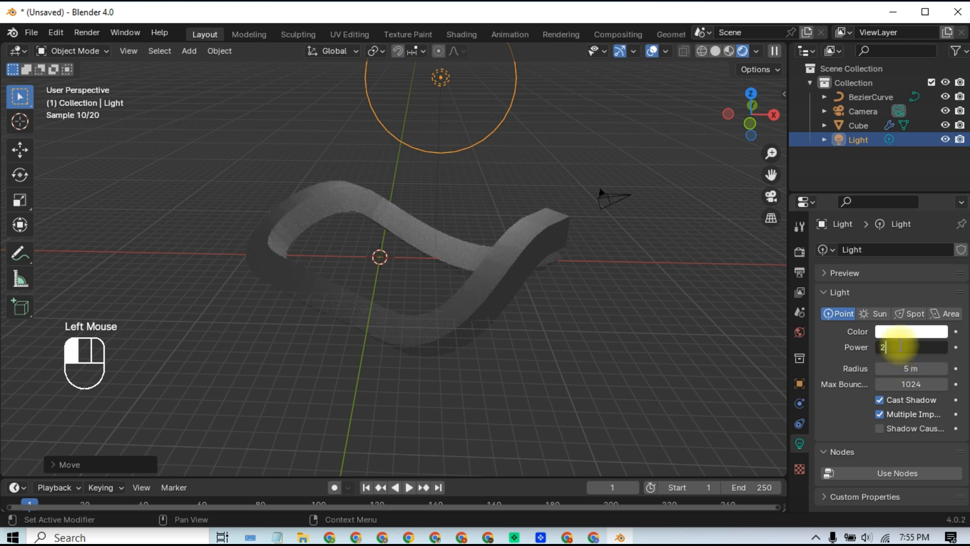
text(2000)
key(Return)
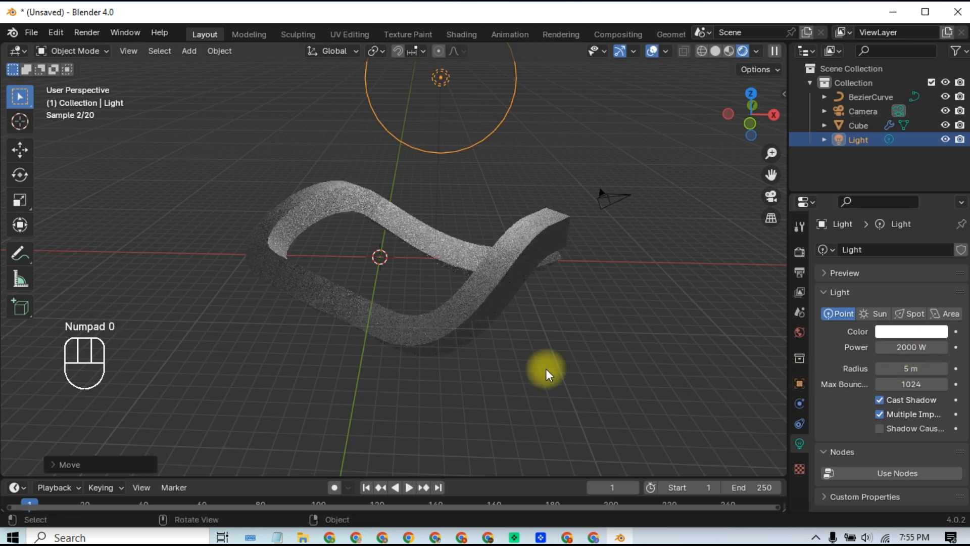
click(549, 374)
- Change the Light's radius to 3 m
double_click(893, 368)
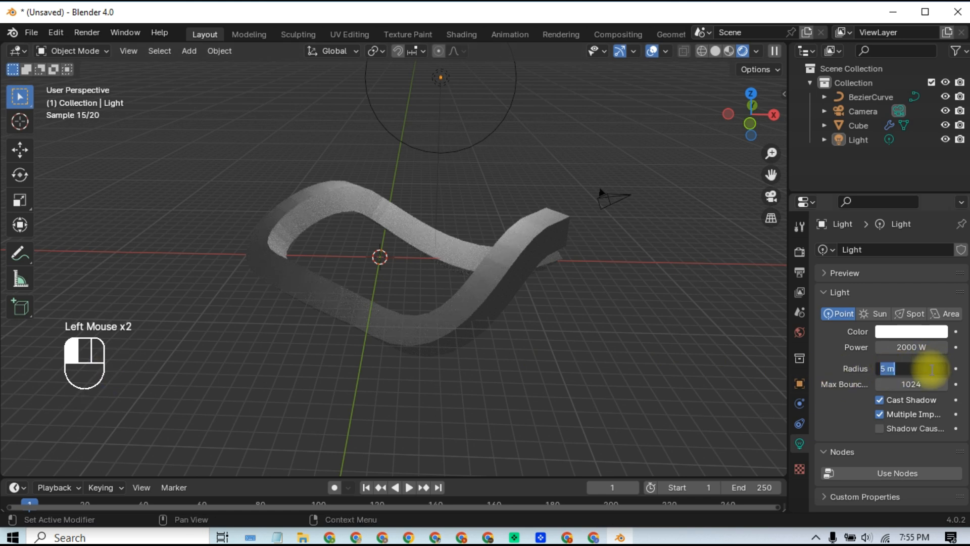
text(3)
key(Return)
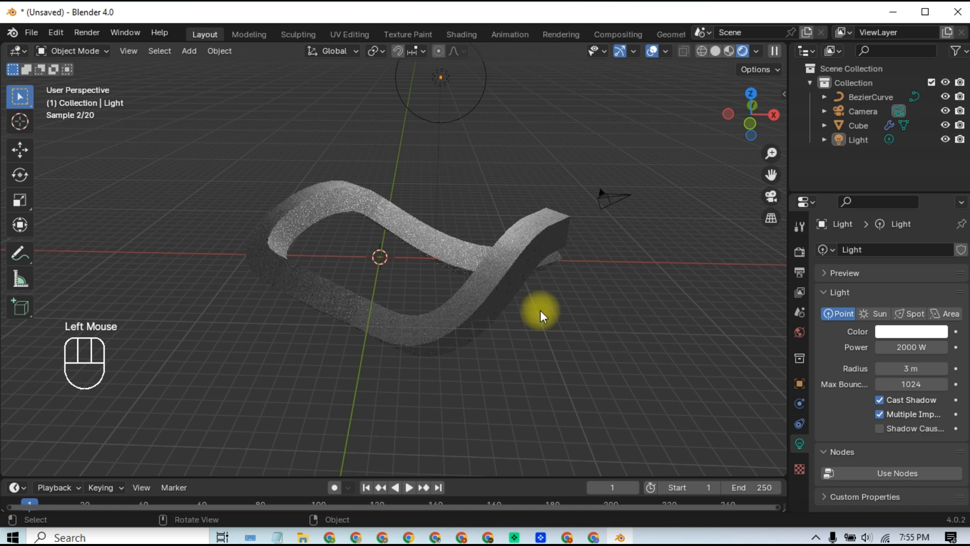
- In top view with solid shading, move the Light over the array's front section and duplicate it to a spot behind the rear end
scroll(471, 229, down, 2)
click(426, 142)
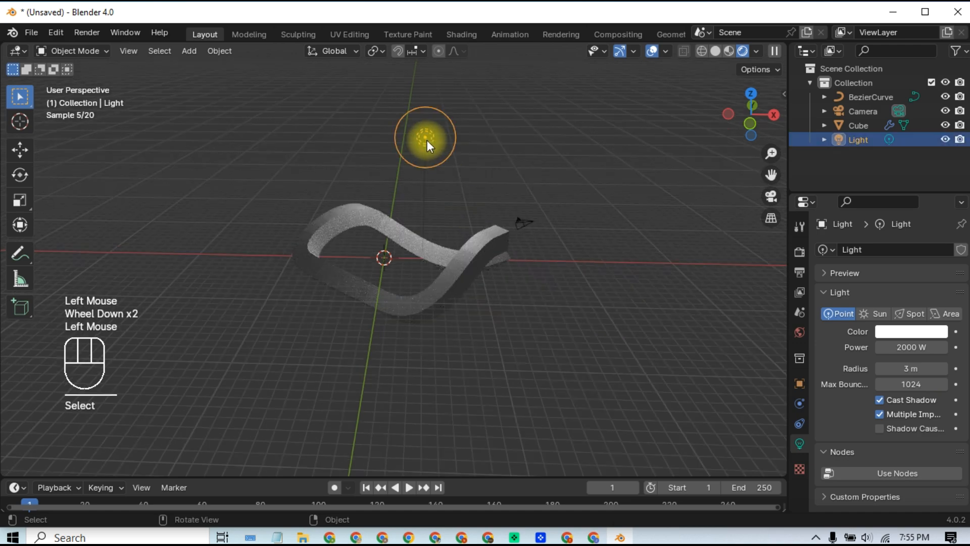
key(KP_7)
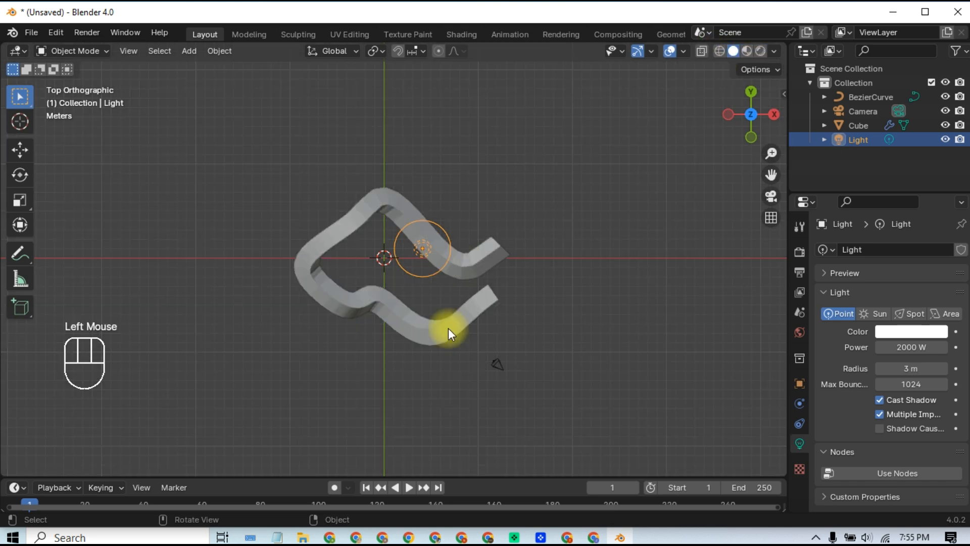
middle_drag(447, 328, 449, 233)
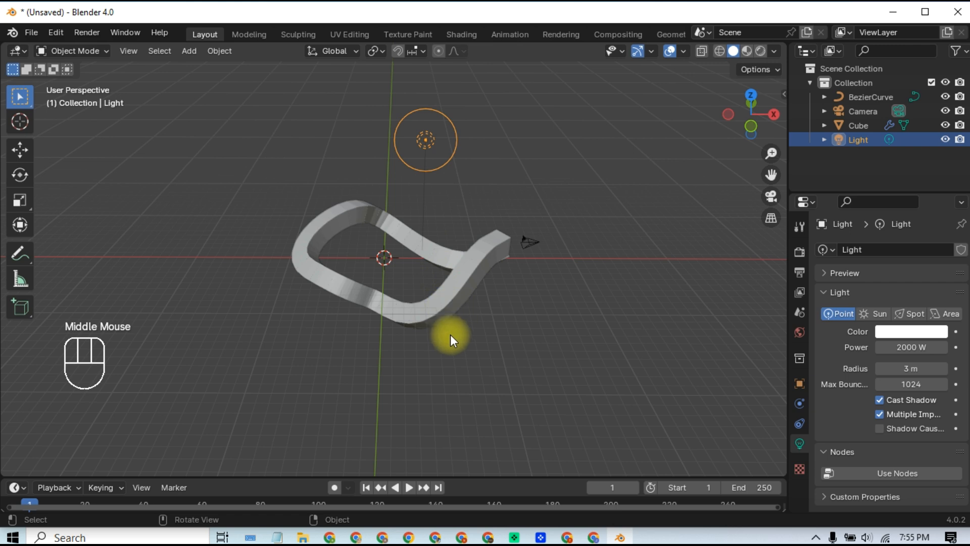
key(KP_7)
key(g)
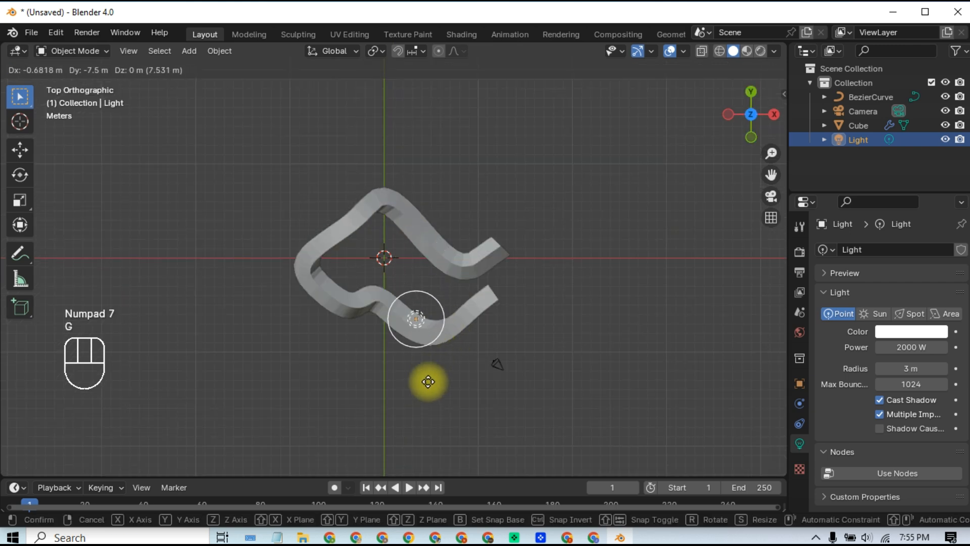
click(436, 382)
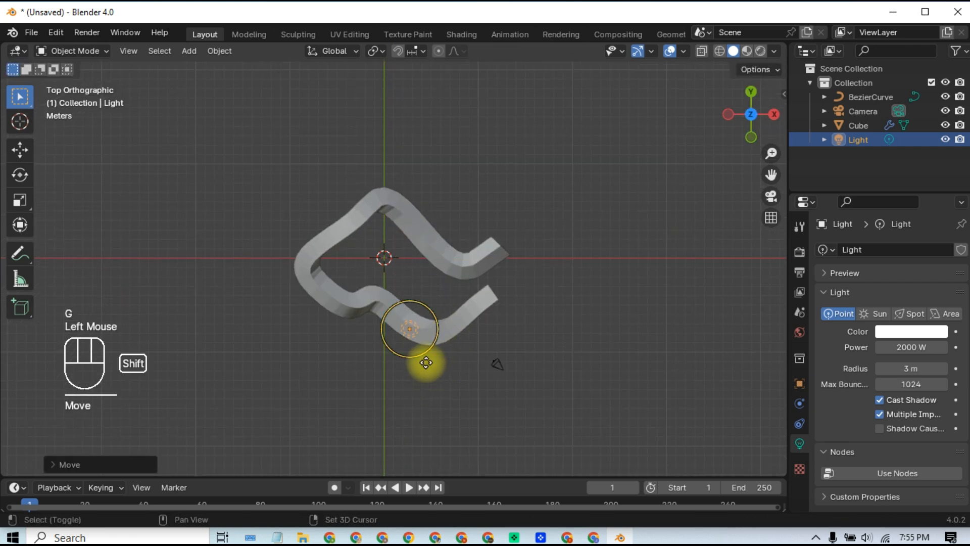
key(shift+d)
click(493, 235)
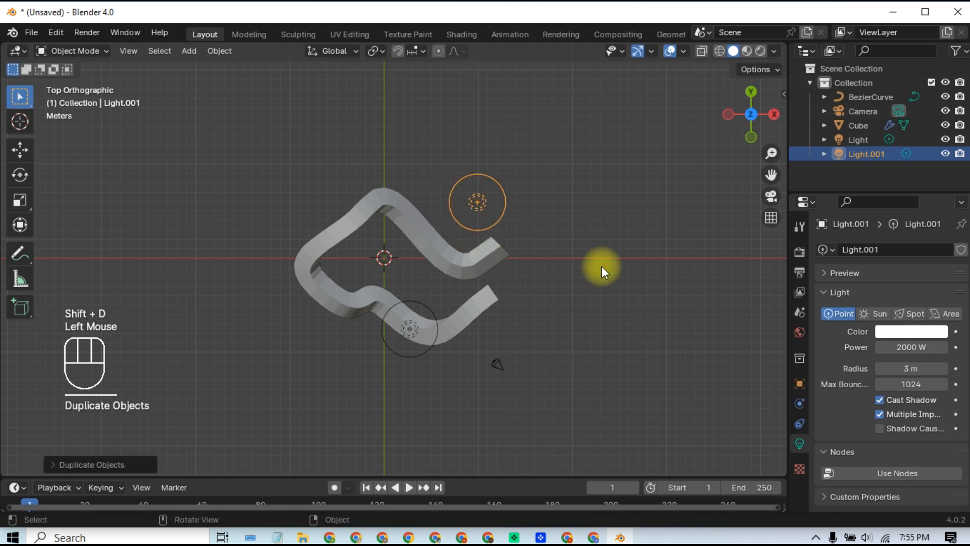
- Examine the array's lighting in rendered shading, through the camera and from above
click(769, 195)
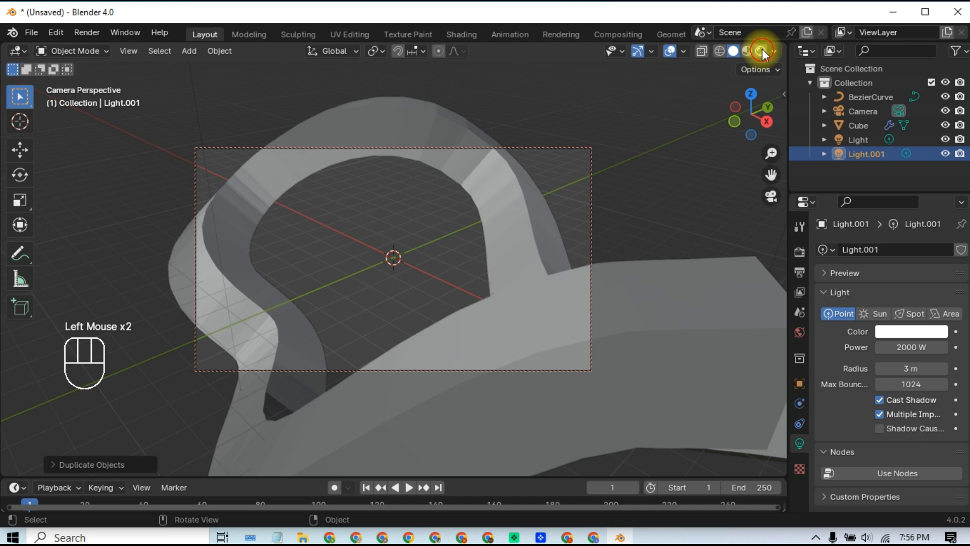
click(761, 52)
scroll(493, 268, down, 2)
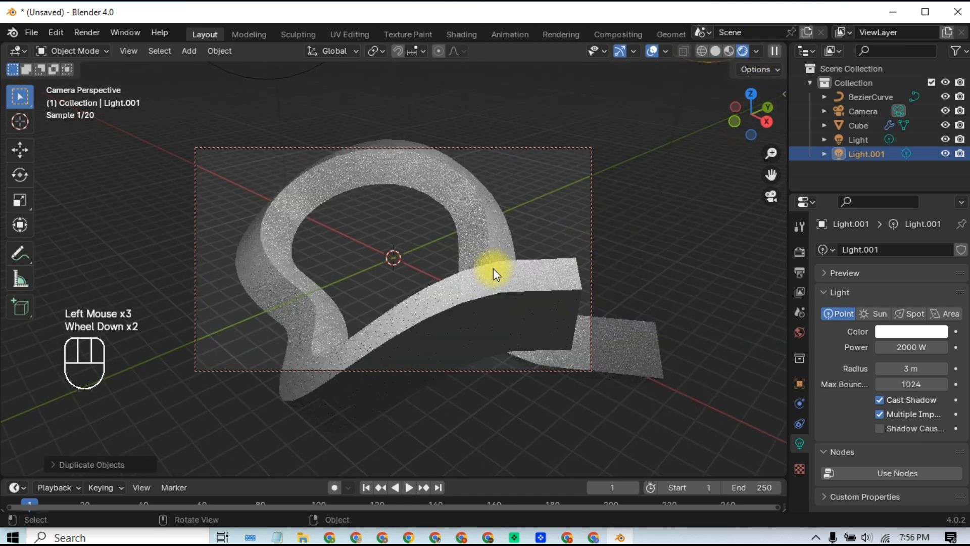
scroll(493, 269, up, 2)
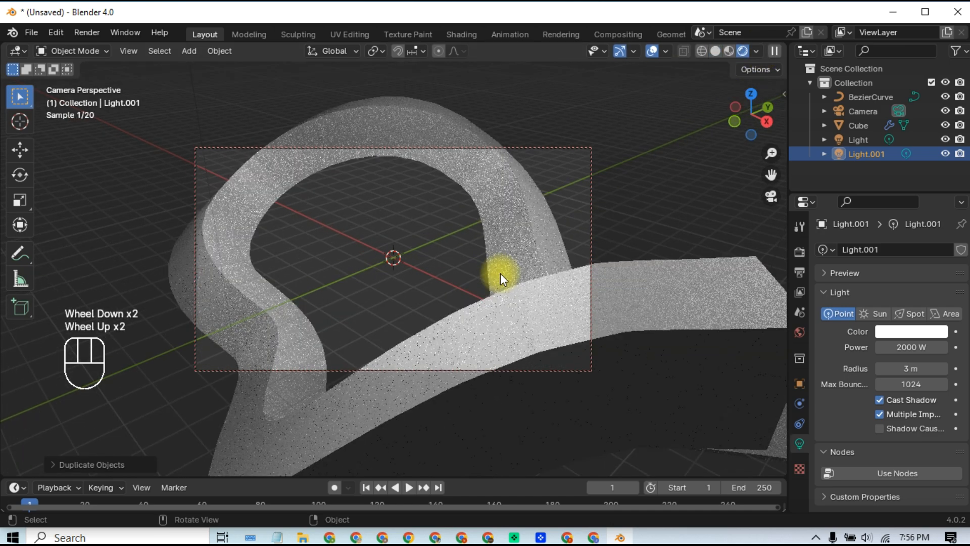
click(771, 197)
scroll(414, 228, down, 2)
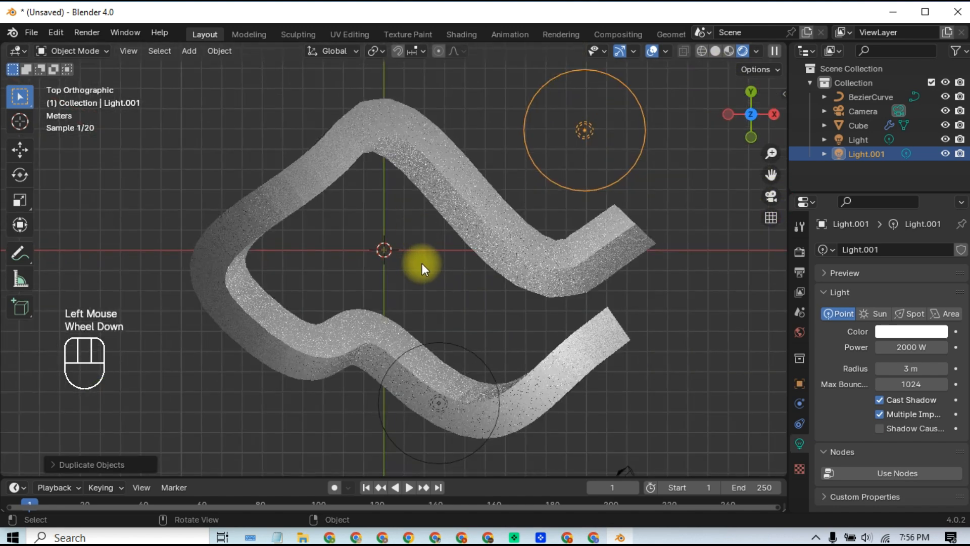
middle_drag(422, 264, 450, 287)
mouse_move(443, 225)
middle_down()
mouse_move(438, 192)
mouse_move(381, 172)
mouse_move(384, 156)
mouse_move(469, 214)
mouse_move(484, 260)
middle_up()
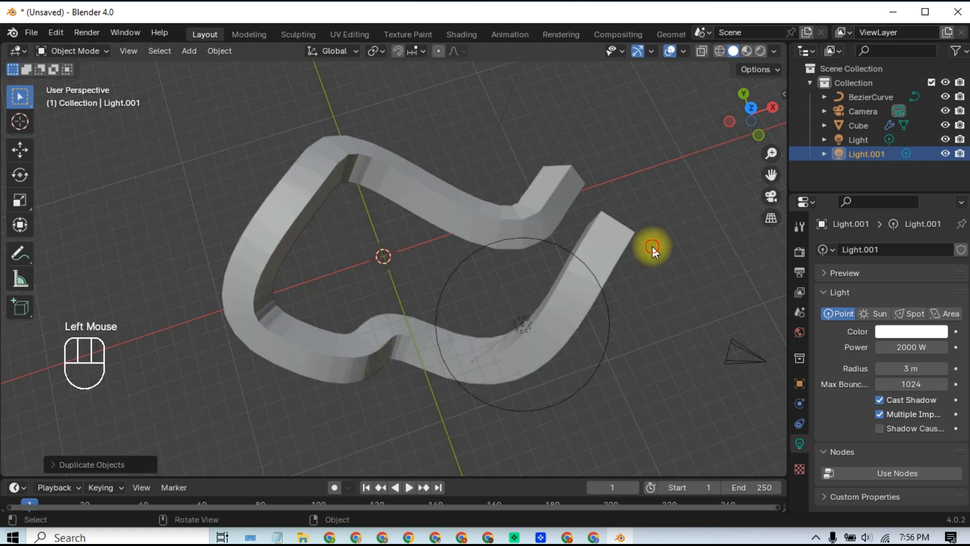
- Select the cube array in solid shading and display it in wireframe shading
click(653, 247)
click(621, 252)
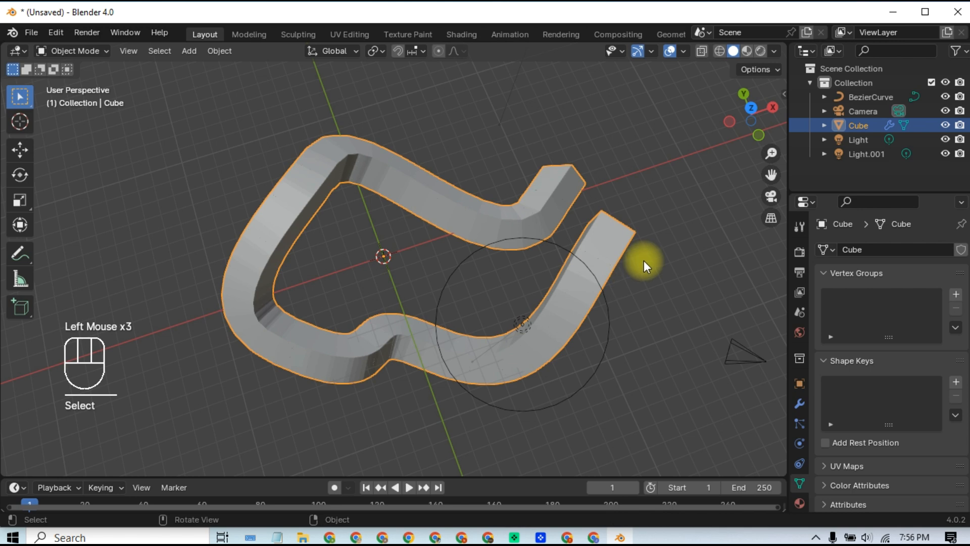
click(720, 51)
click(693, 211)
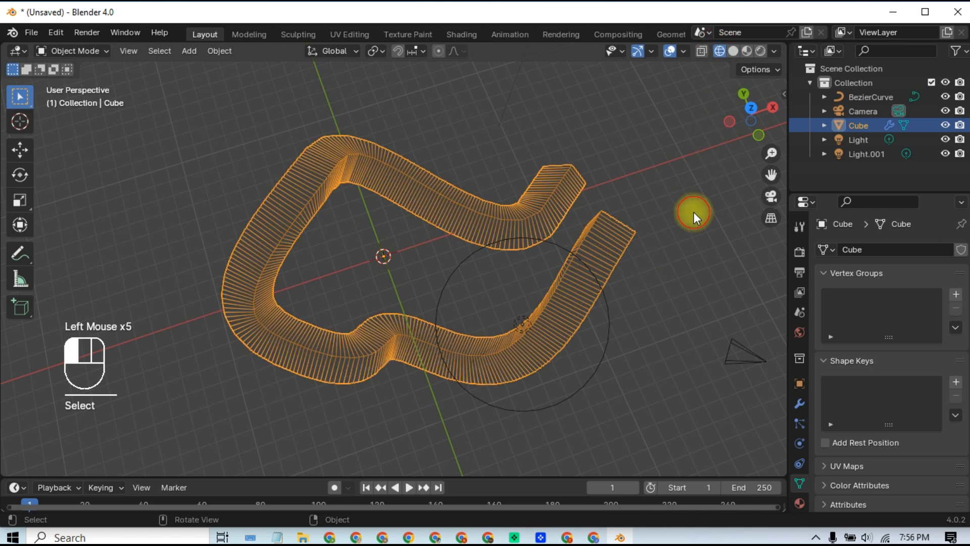
click(630, 234)
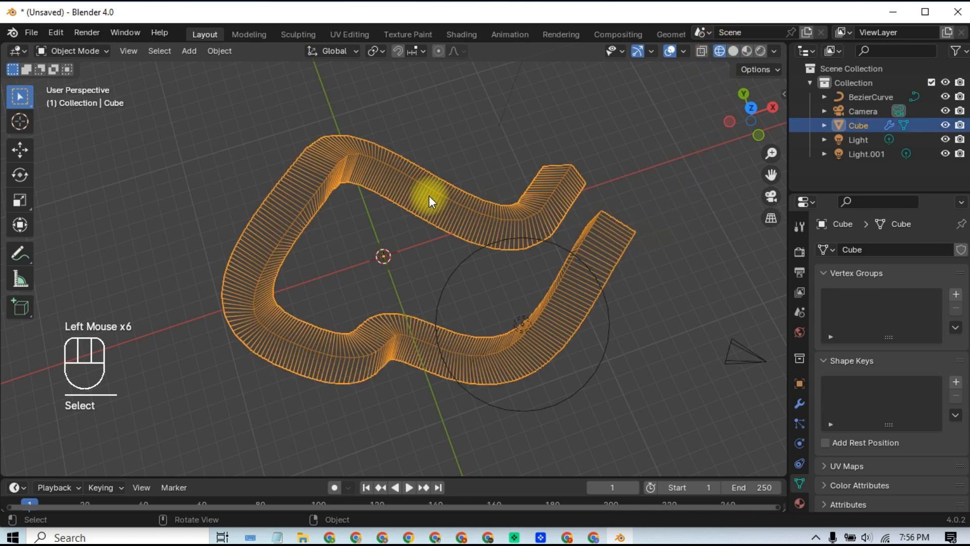
- Turn on X-ray in wireframe shading and select both the BezierCurve and the cube array
shift+middle_drag(564, 298, 543, 293)
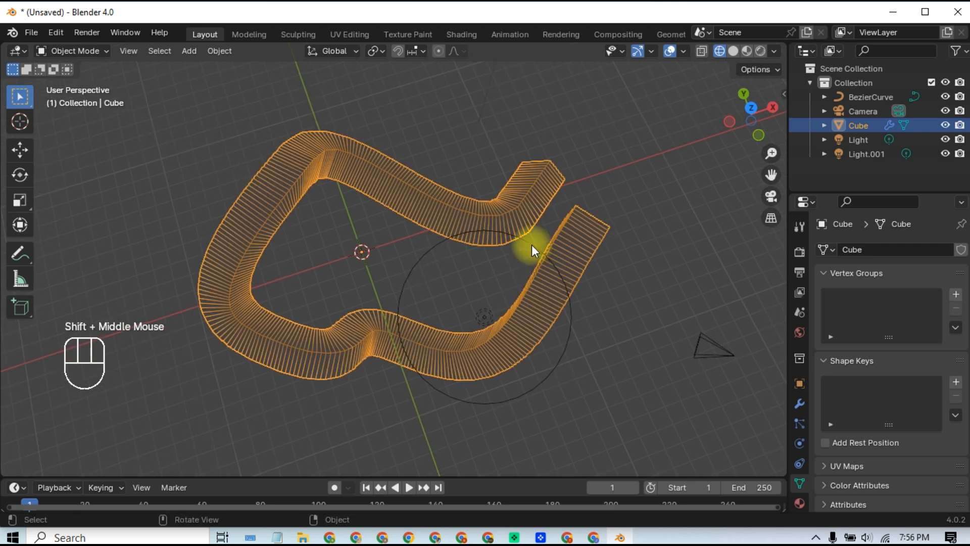
shift+click(859, 97)
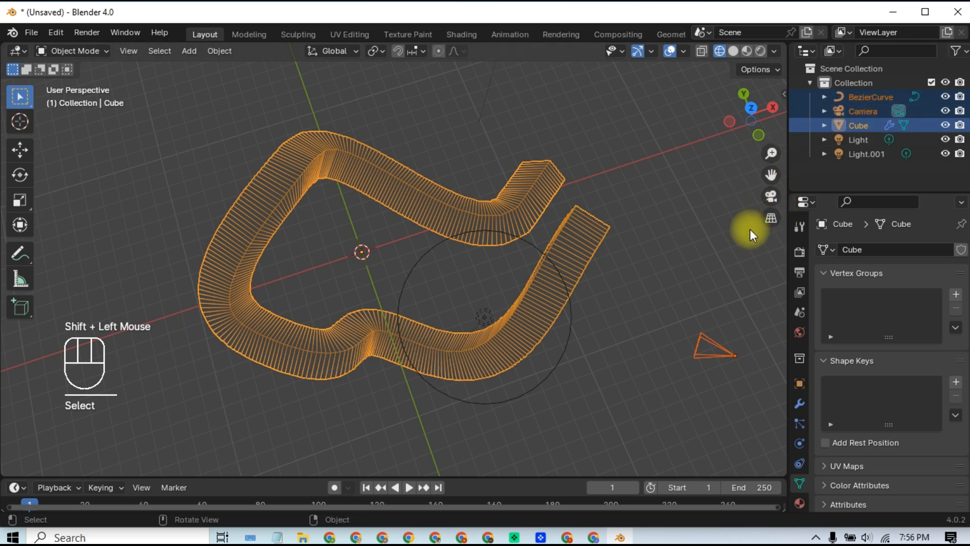
click(706, 222)
click(857, 97)
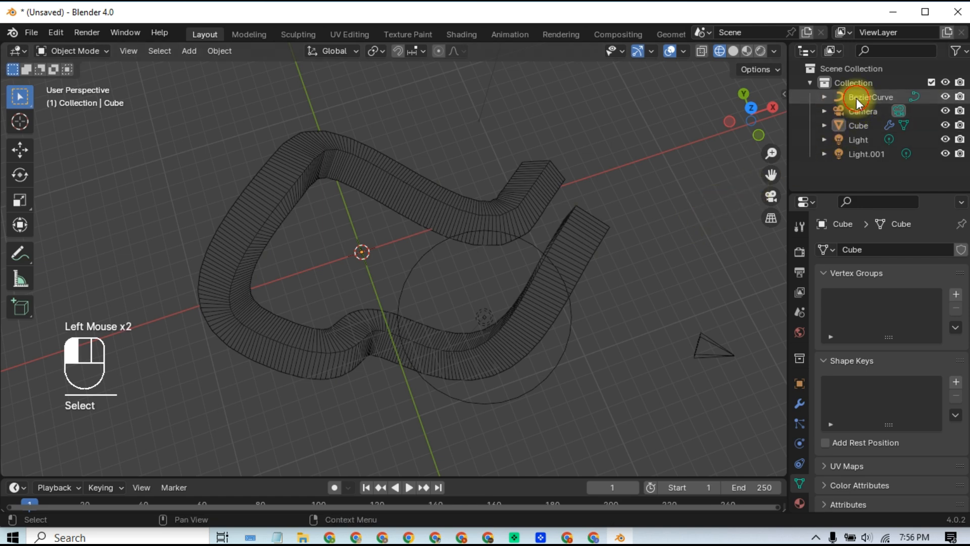
click(701, 51)
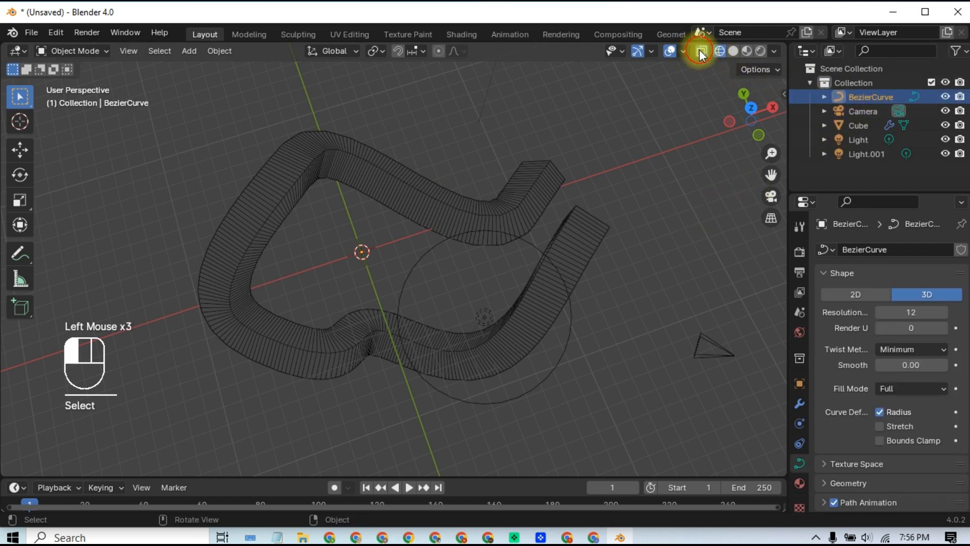
shift+click(603, 229)
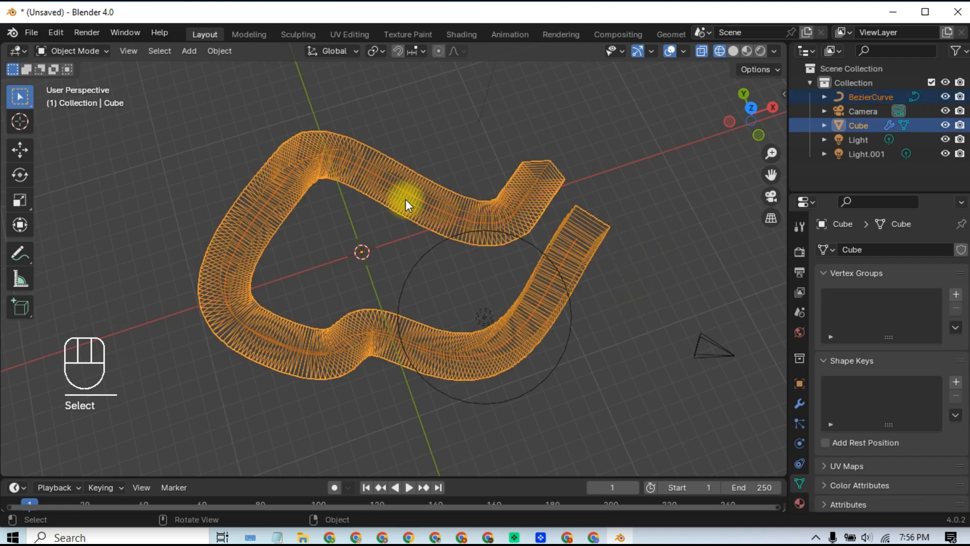
- Render a viewport image of the selected array and curve in wireframe
click(132, 51)
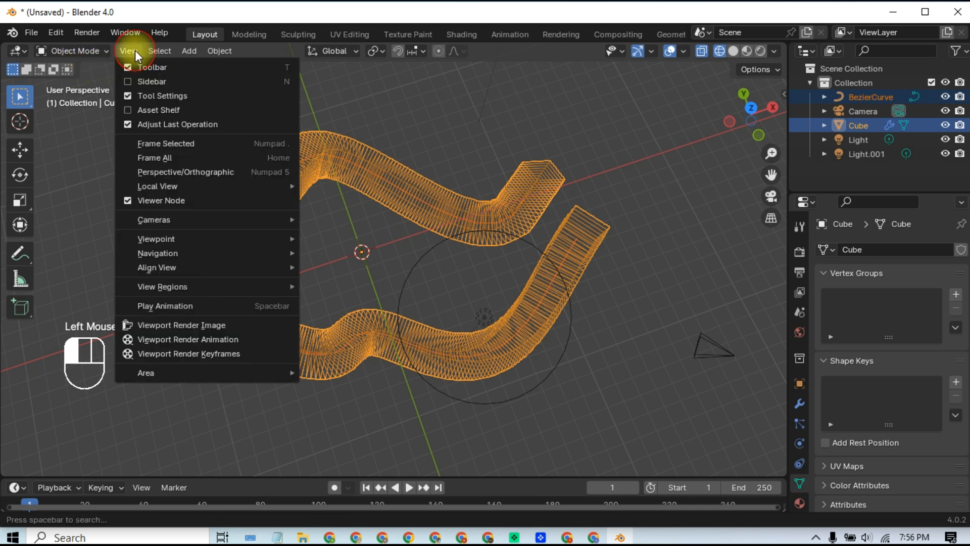
mouse_move(162, 186)
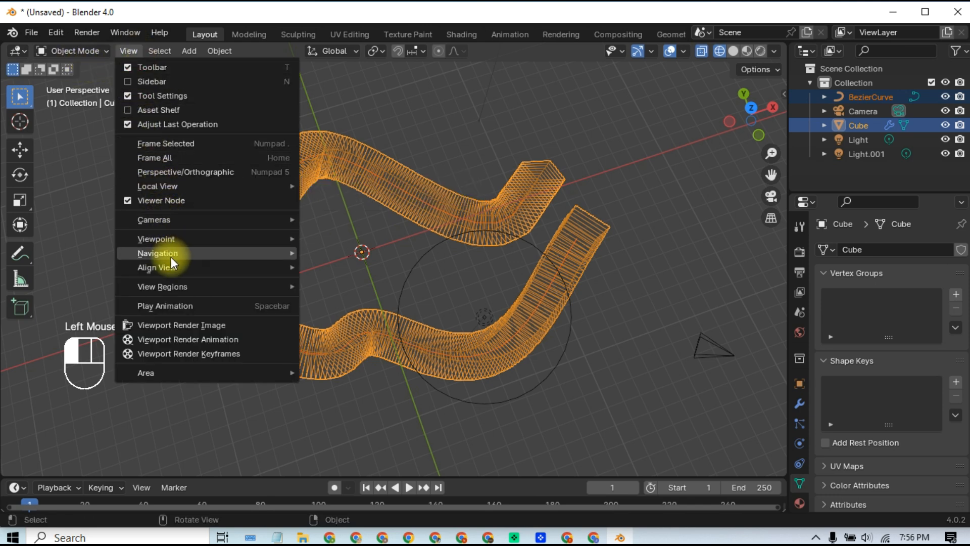
mouse_move(174, 269)
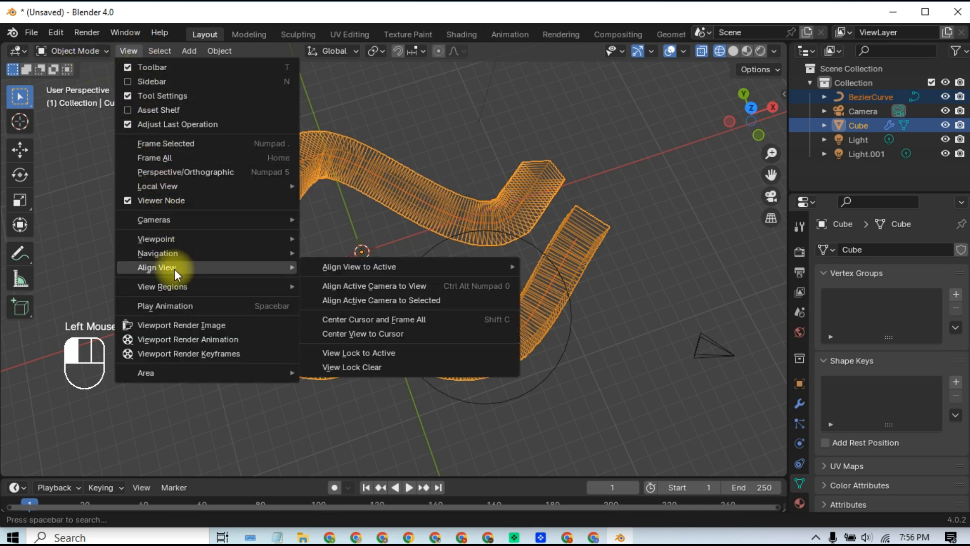
click(174, 324)
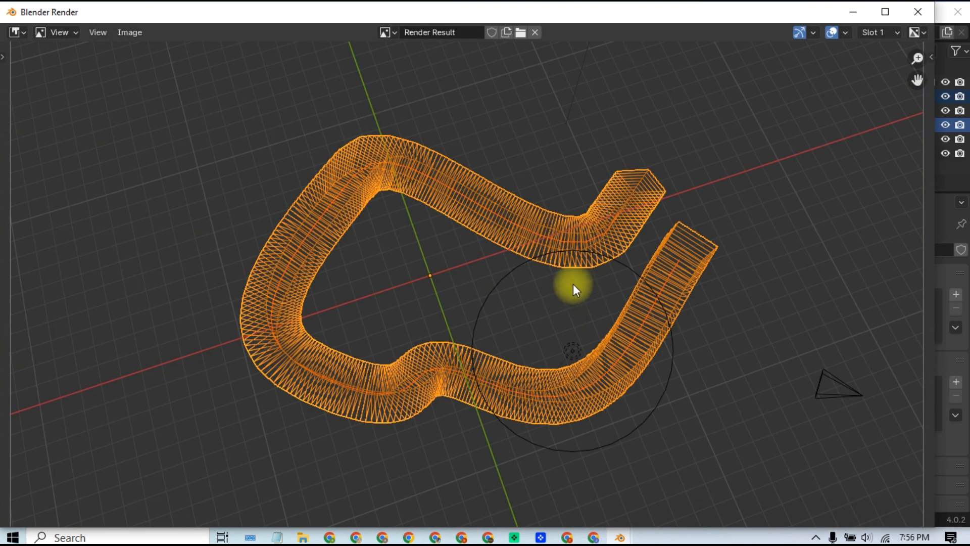
- Save the wireframe render as PATH.png in the Documents folder and close the render window
click(130, 32)
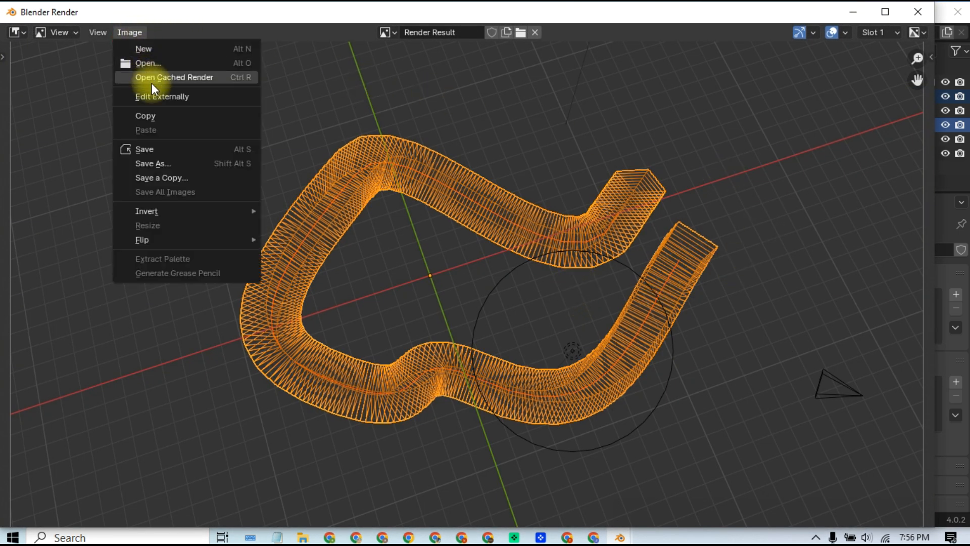
click(165, 150)
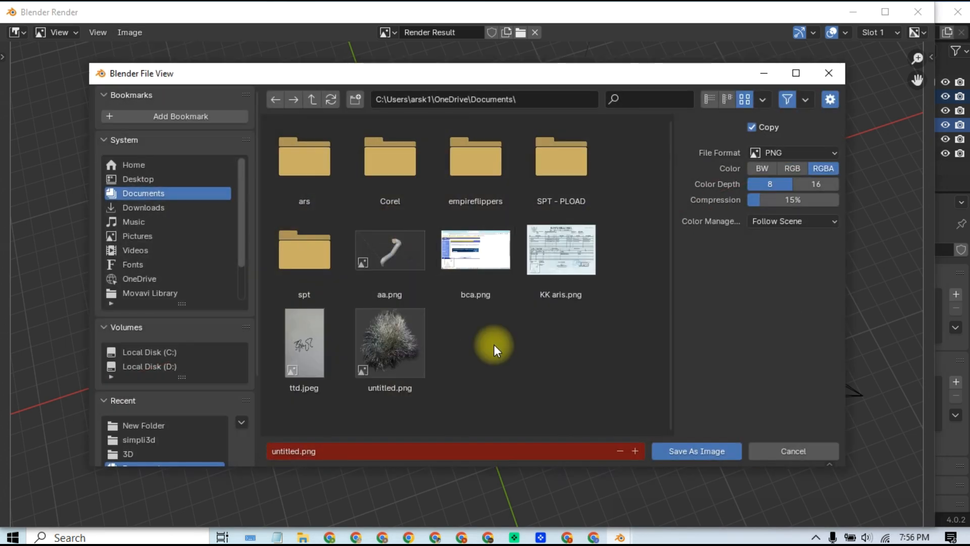
click(468, 456)
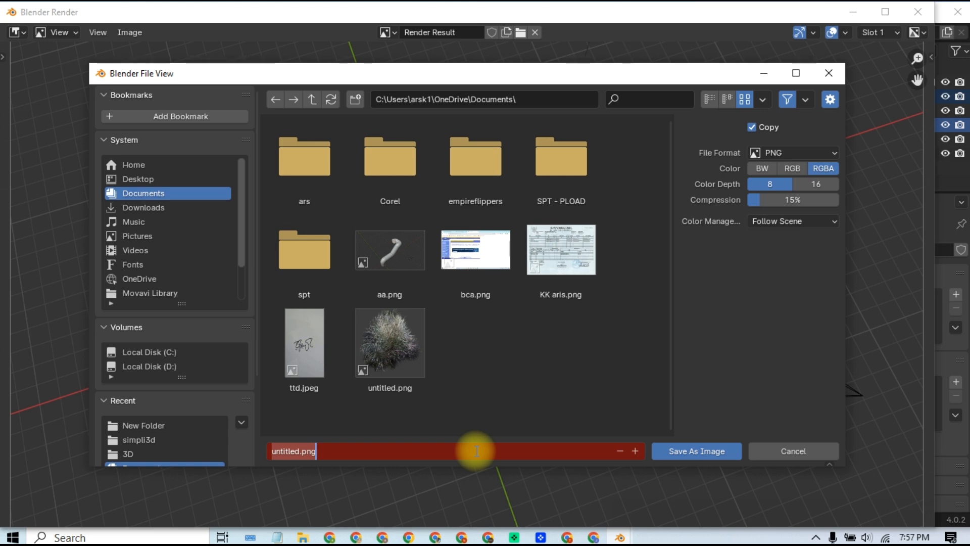
text(P)
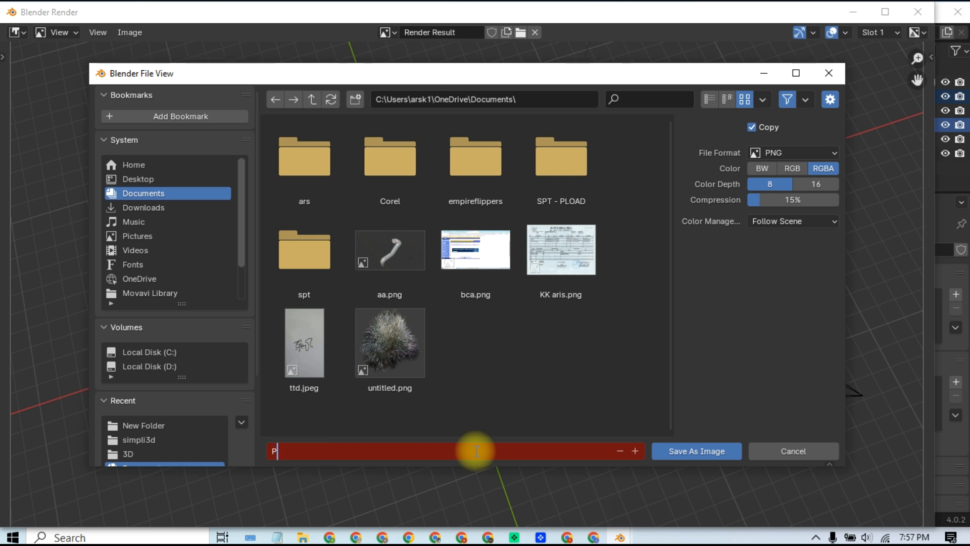
text(ATH)
click(702, 455)
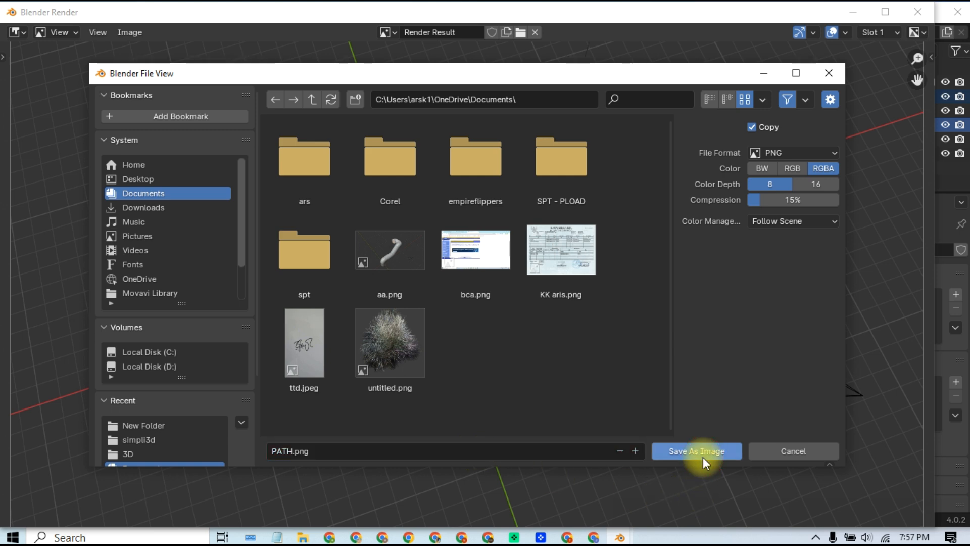
click(704, 457)
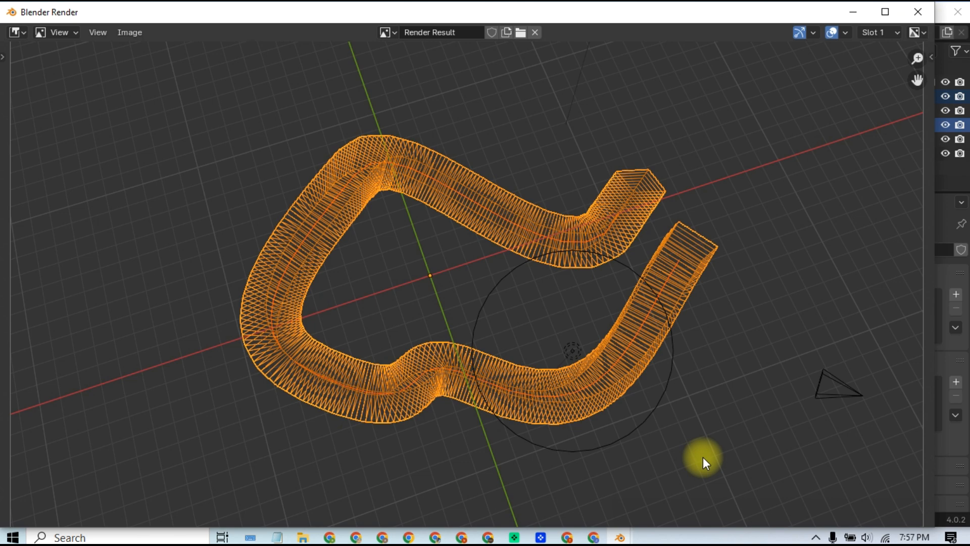
click(916, 12)
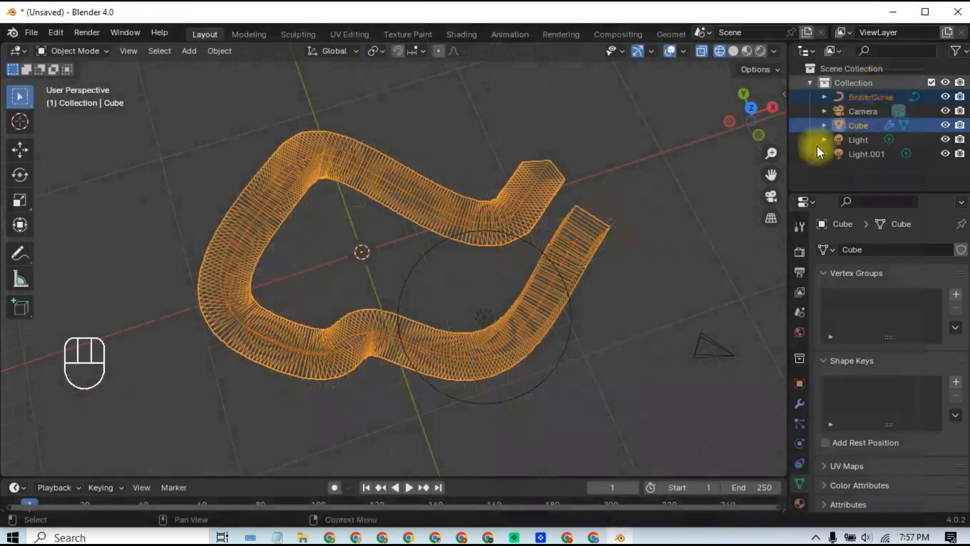
- Switch to solid shading and render a viewport image from the current angle, closing the render without saving it
click(733, 51)
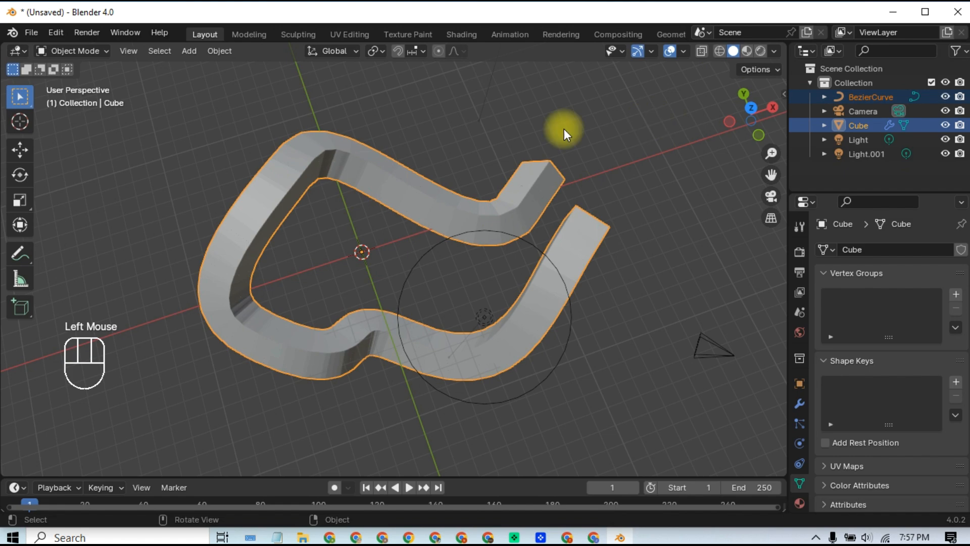
click(87, 34)
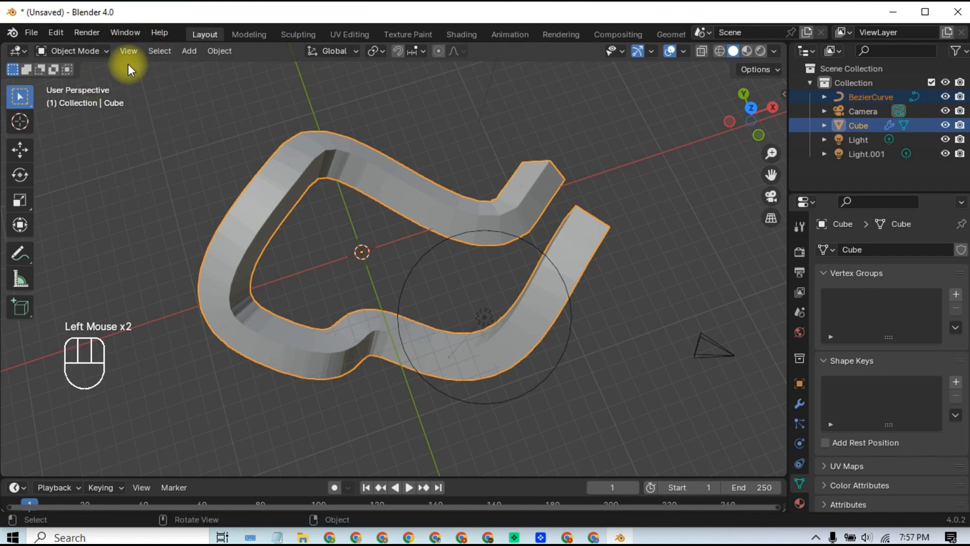
click(129, 51)
click(134, 325)
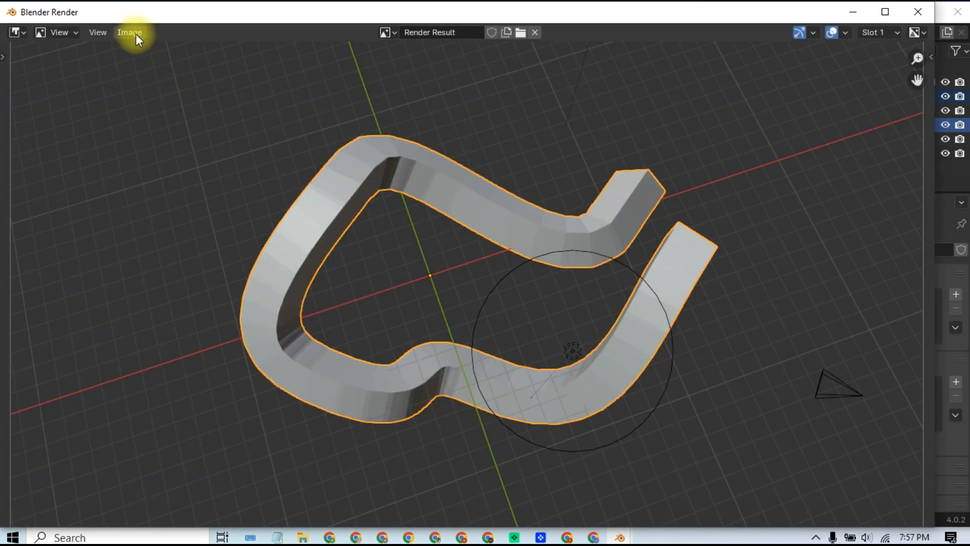
click(135, 32)
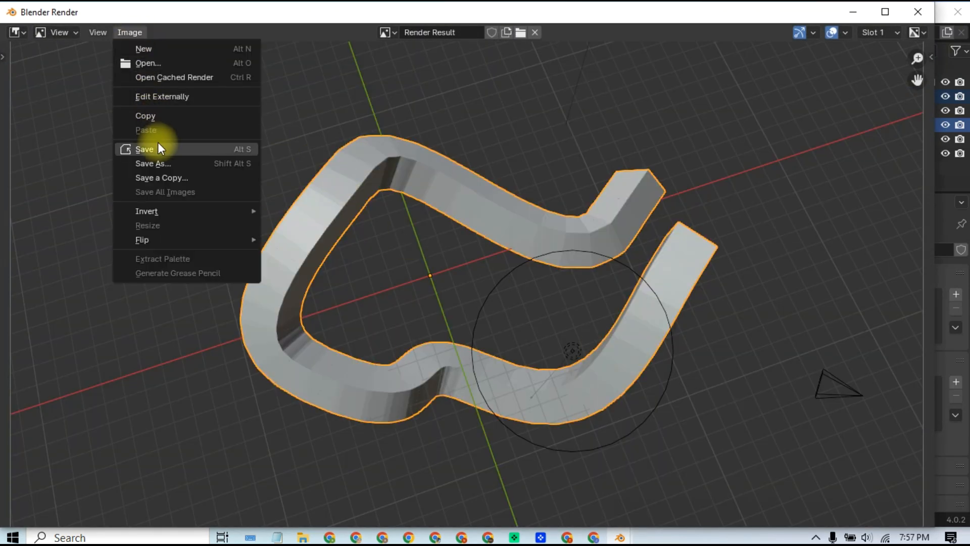
click(916, 14)
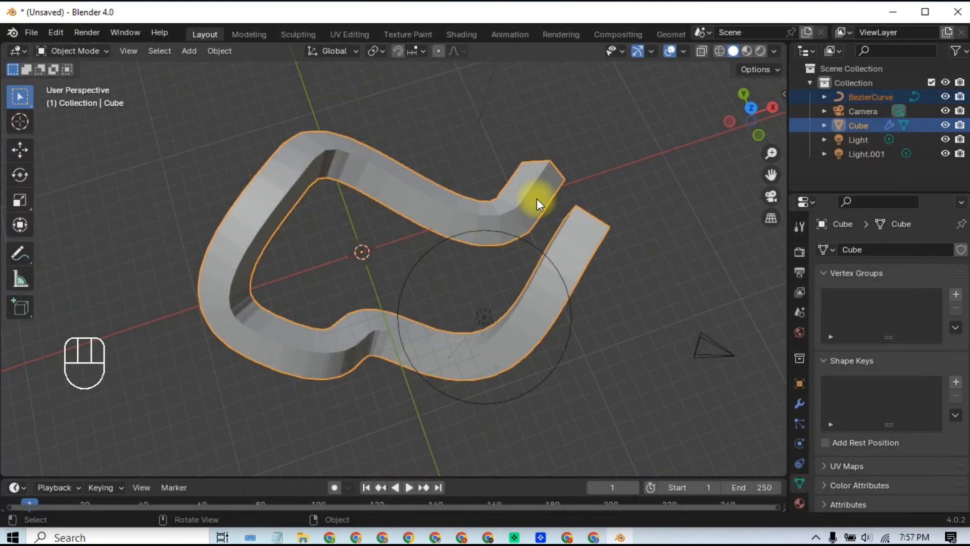
- Render a viewport image of the solid-shaded array from a lower side angle
middle_drag(413, 253, 448, 164)
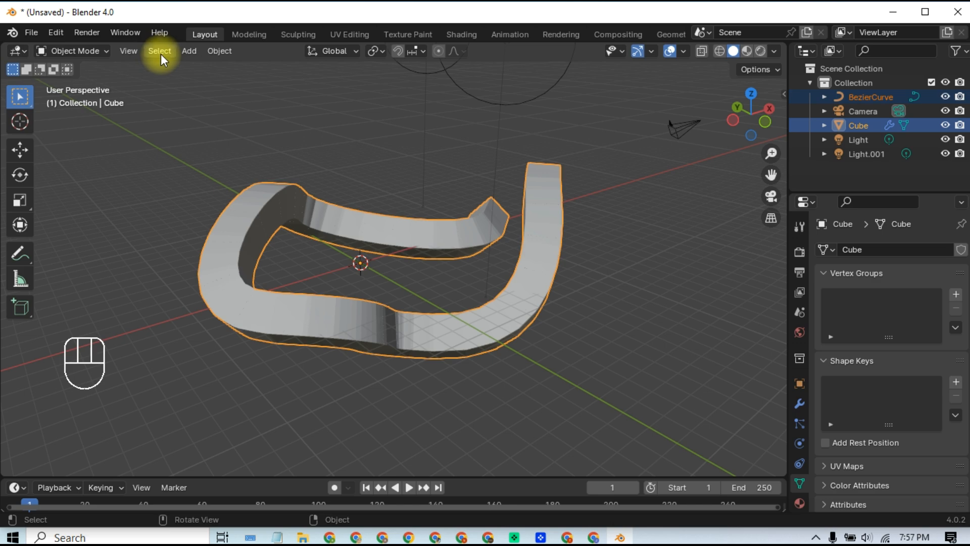
click(130, 50)
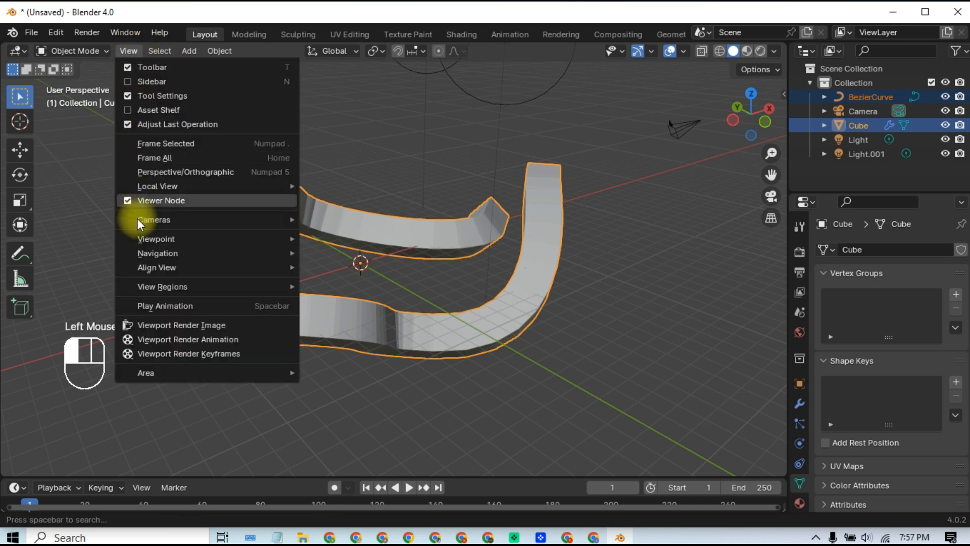
click(150, 324)
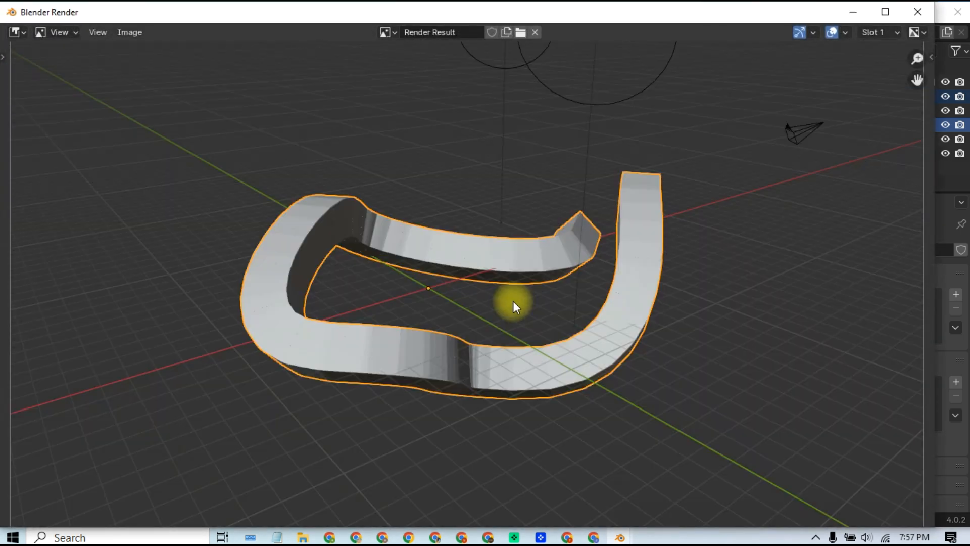
- Save the solid-shaded render as PATH1.png in the Documents folder and close the render window
click(129, 33)
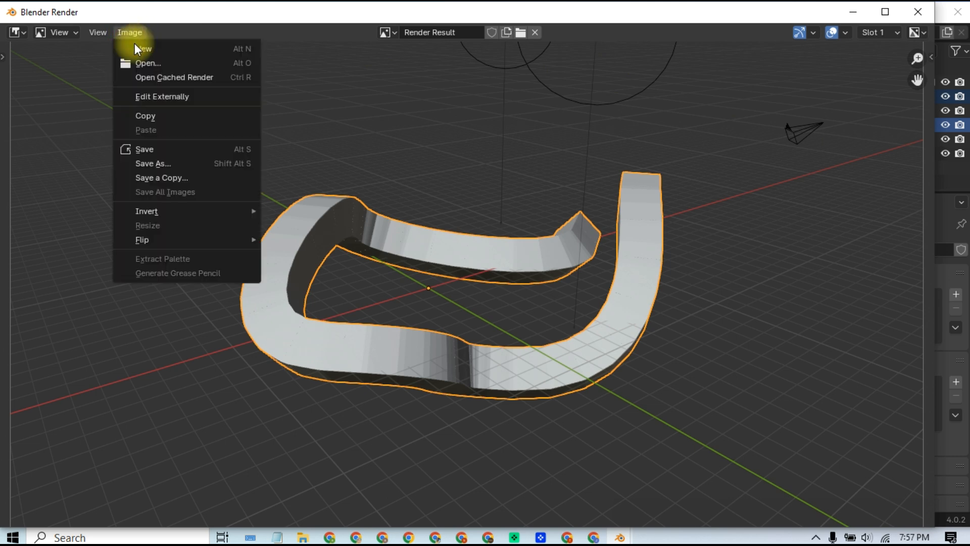
click(154, 148)
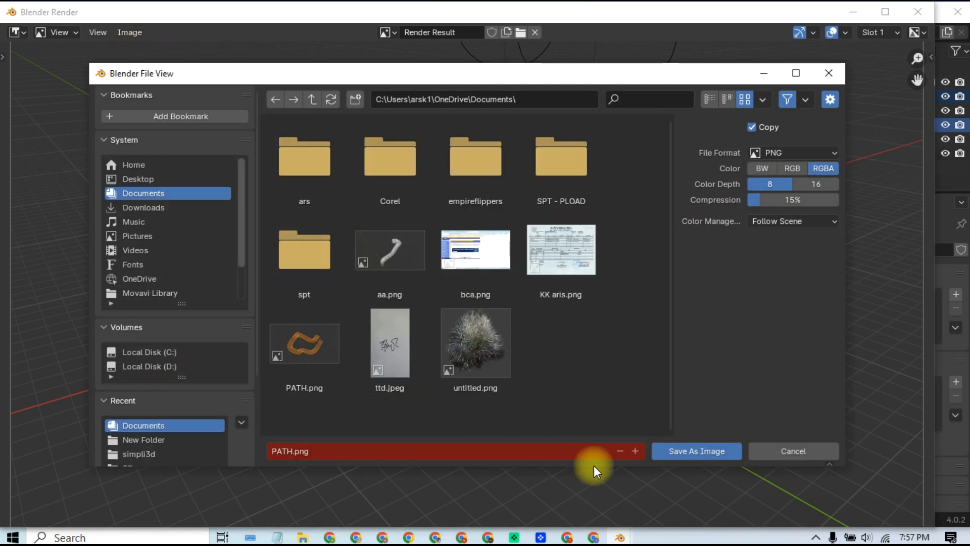
click(635, 450)
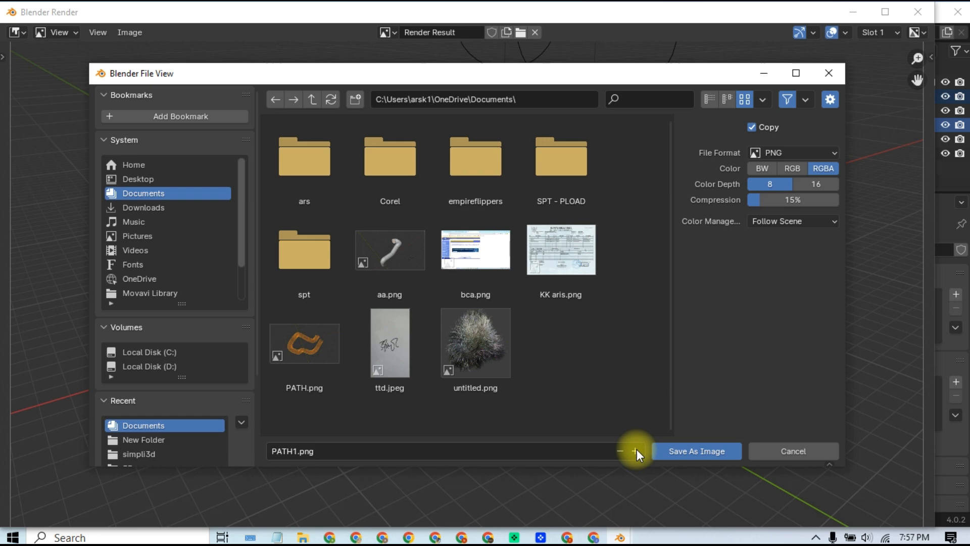
click(667, 452)
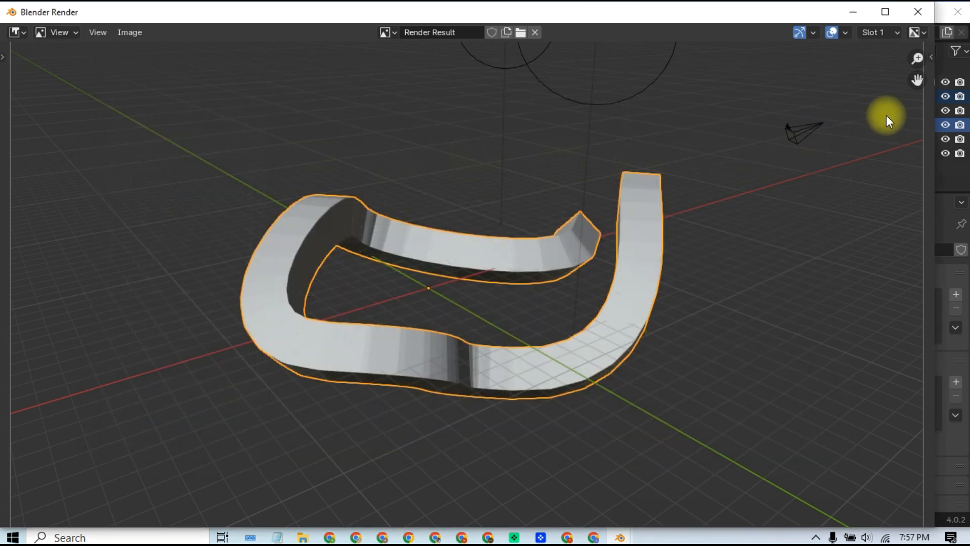
click(918, 11)
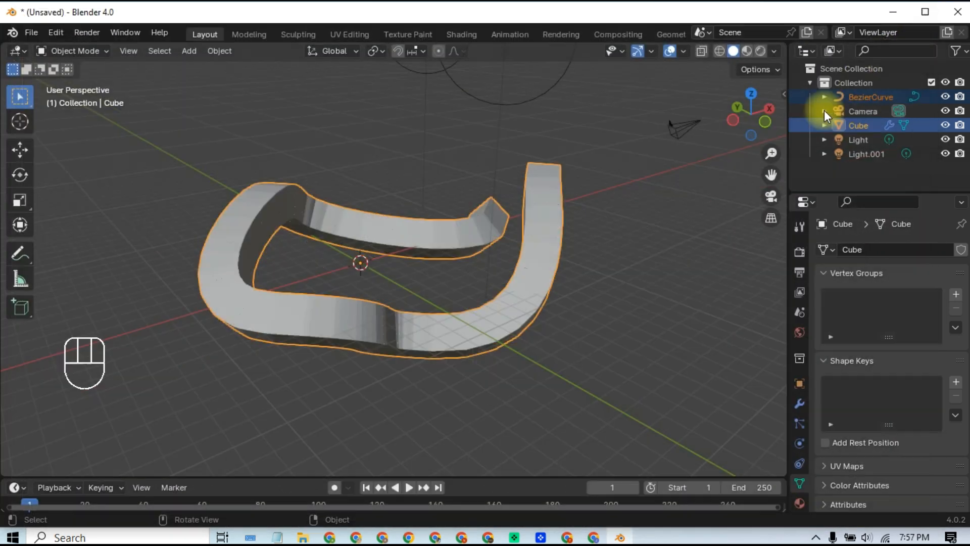
- Switch to wireframe shading and render a viewport image with the array's two open ends facing the viewer
click(719, 50)
middle_drag(641, 215, 386, 220)
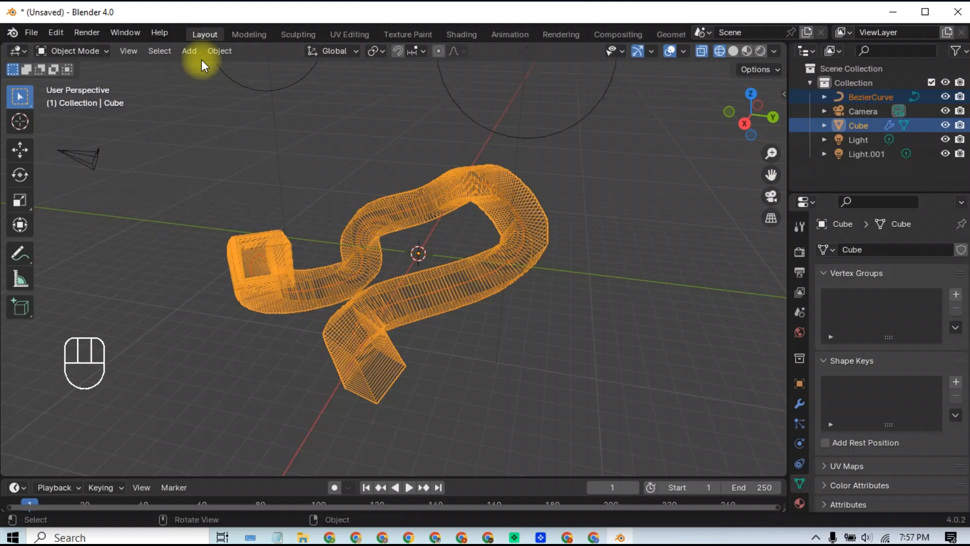
click(214, 51)
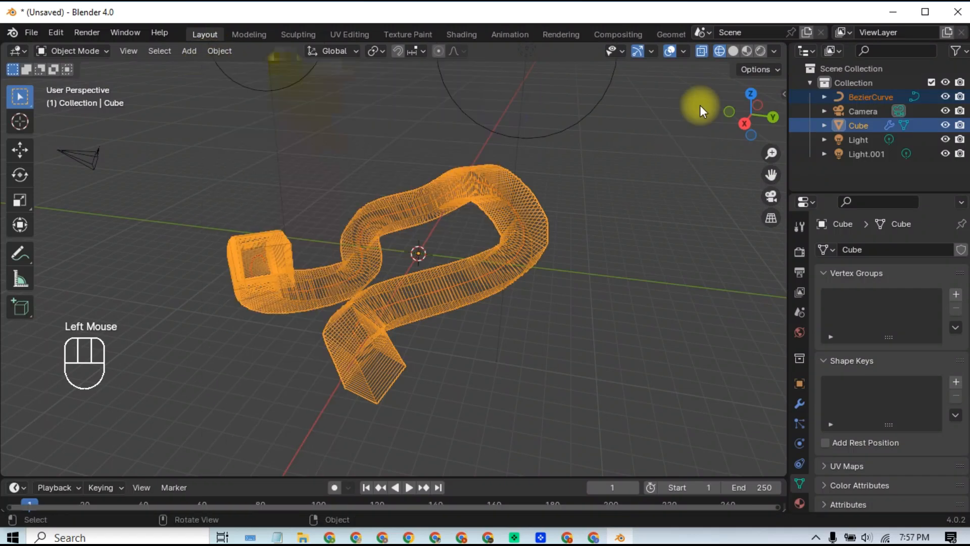
click(215, 51)
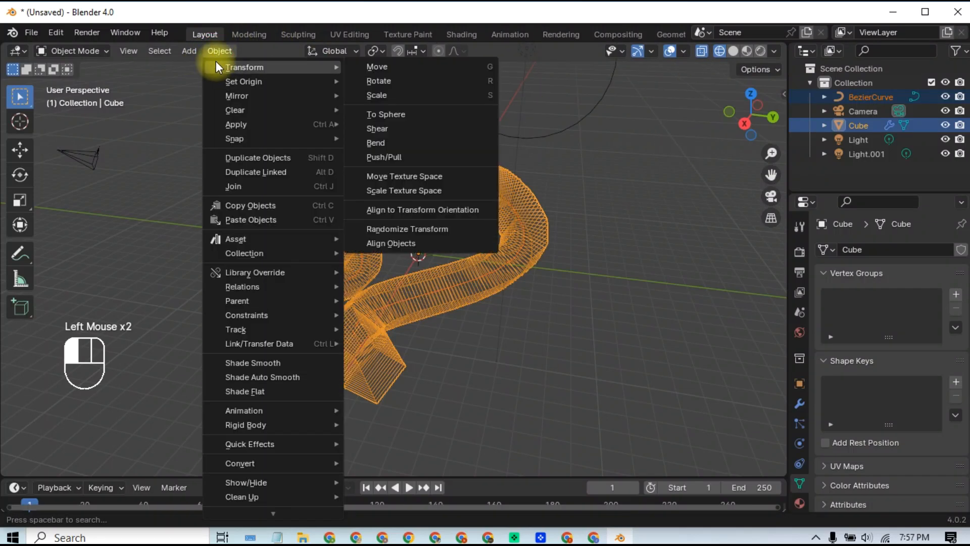
mouse_move(160, 50)
mouse_move(131, 47)
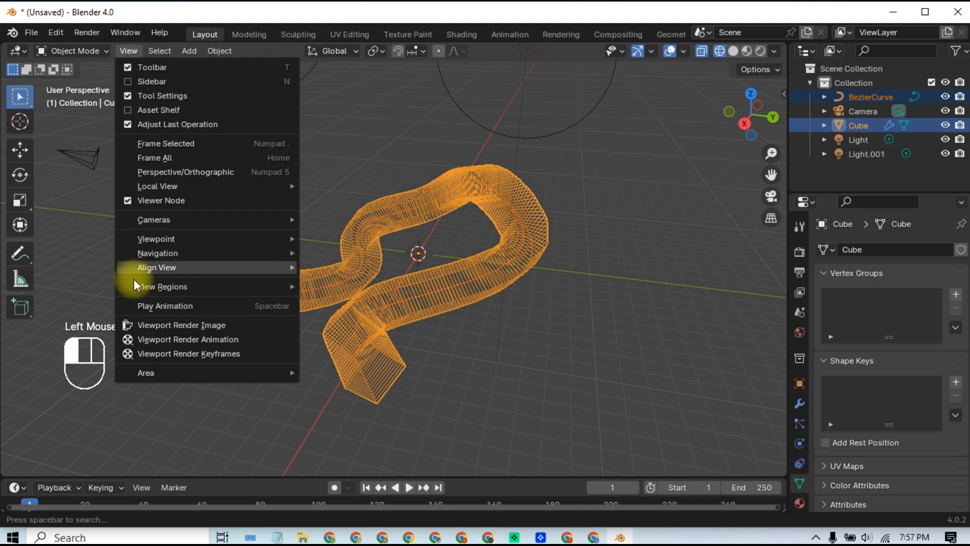
click(145, 325)
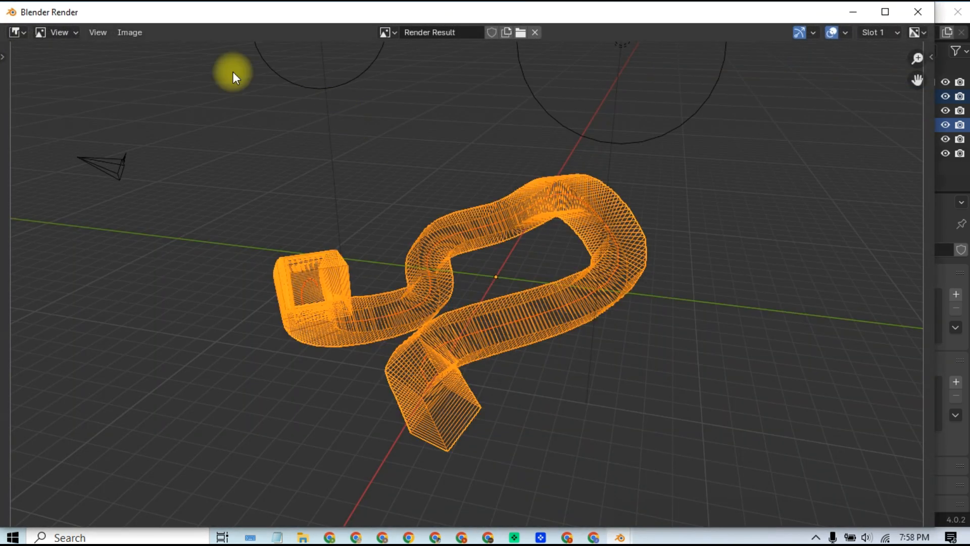
- Save the new wireframe render as PATH2.png in the Documents folder and close the render window
click(131, 33)
click(162, 147)
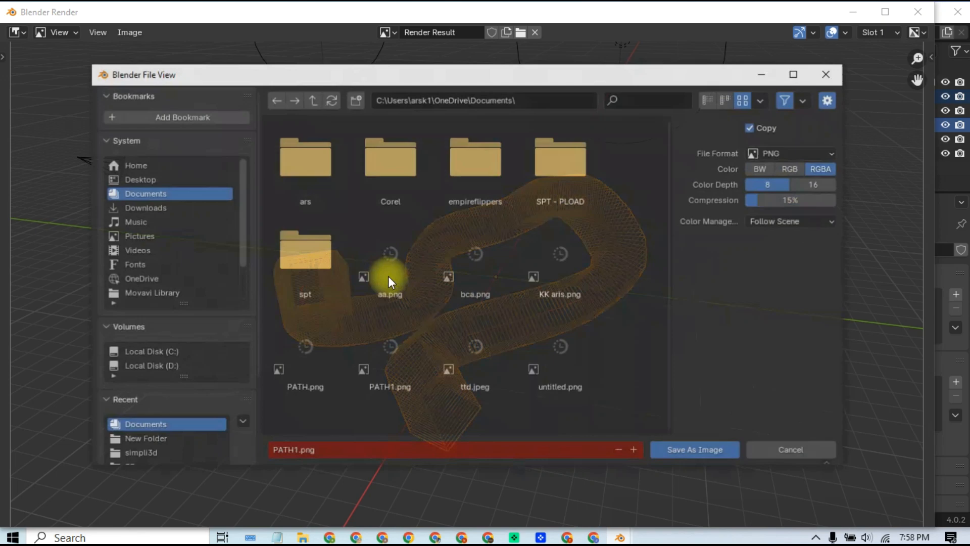
click(635, 451)
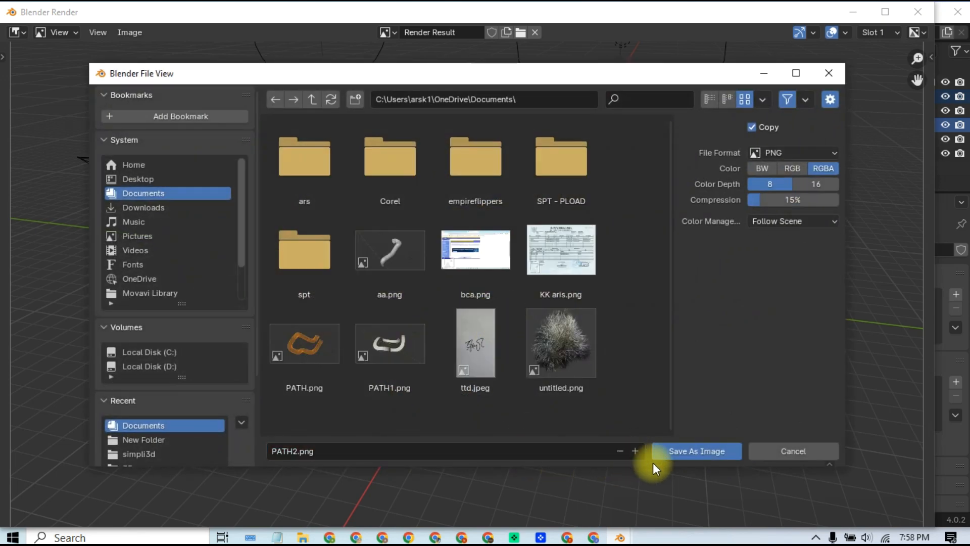
click(671, 452)
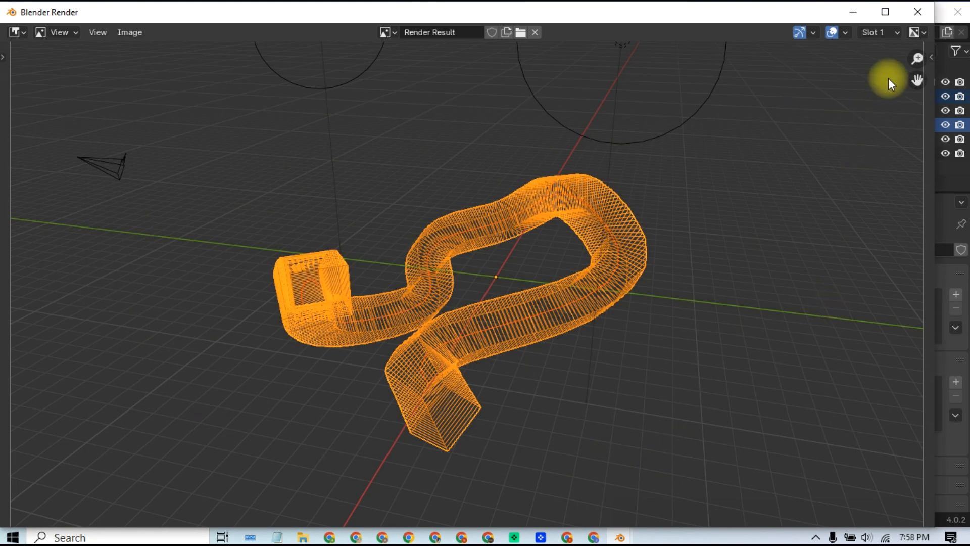
click(916, 11)
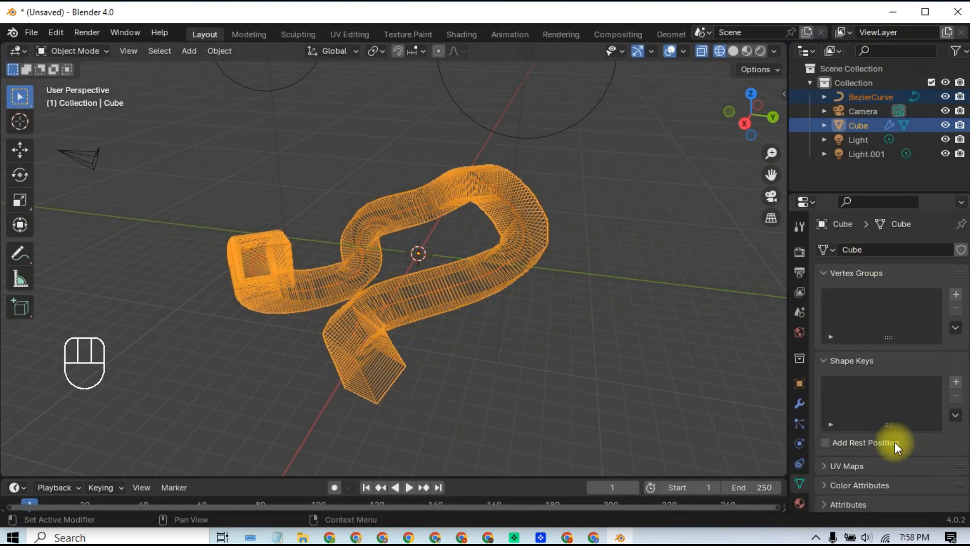